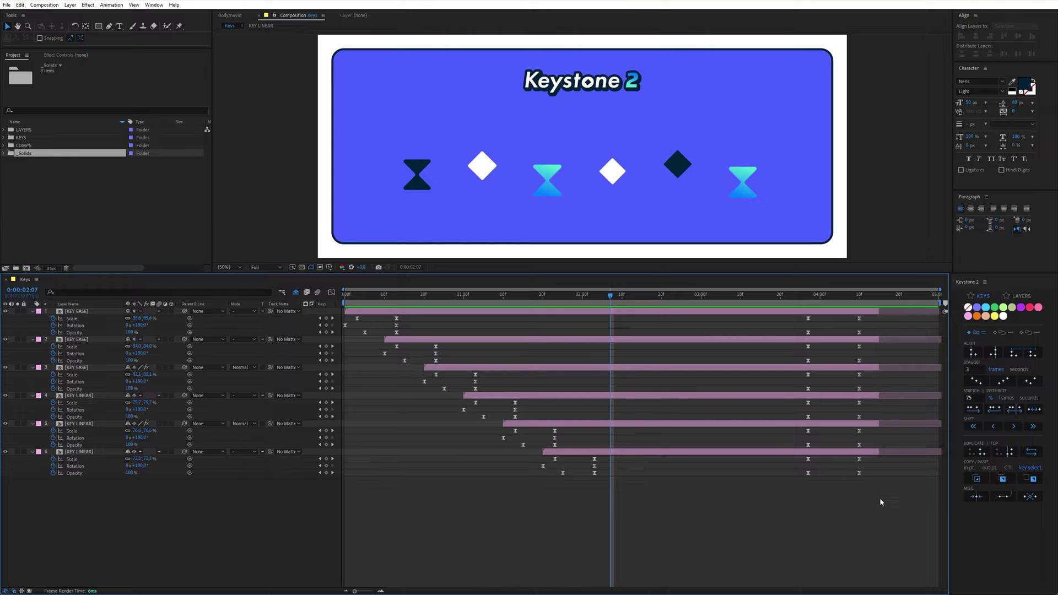
# Step: Activate Keystone 2, switch between its KEYS and LAYERS tabs, and widen the panel to show both
pyautogui.click(1019, 287)
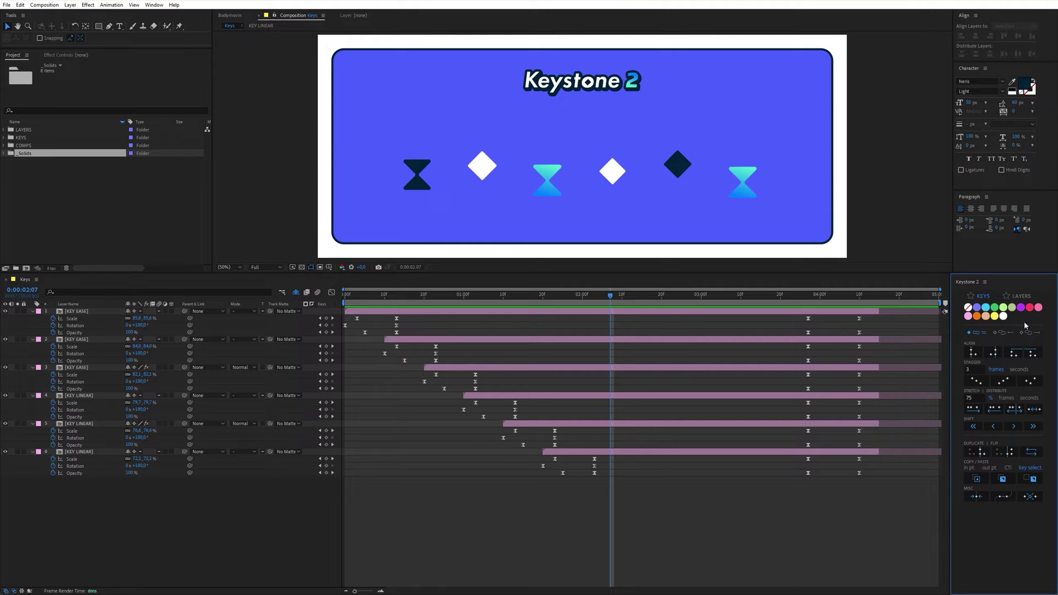
pyautogui.click(1024, 297)
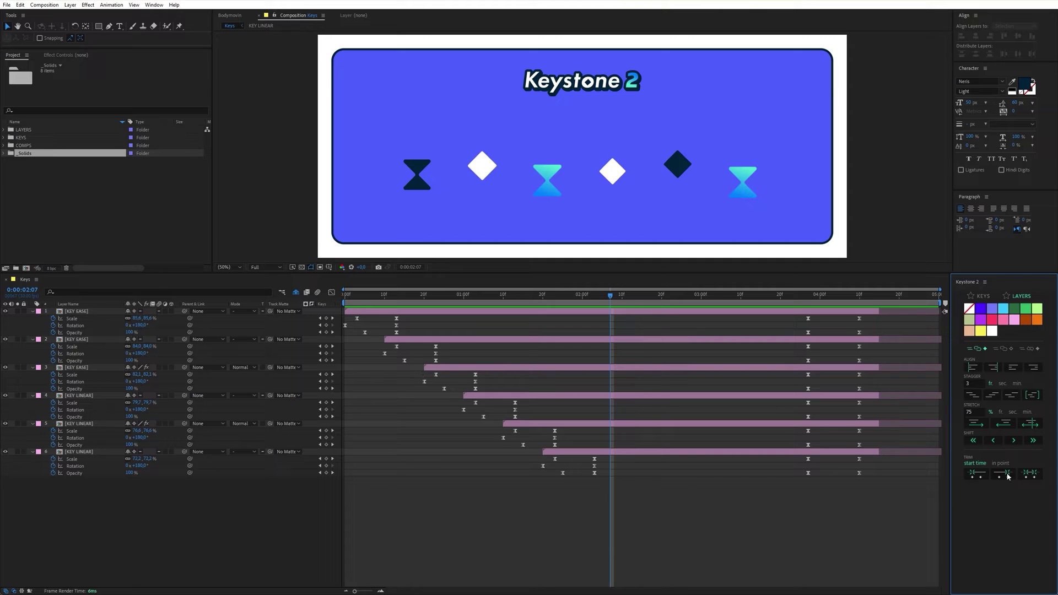
pyautogui.click(986, 297)
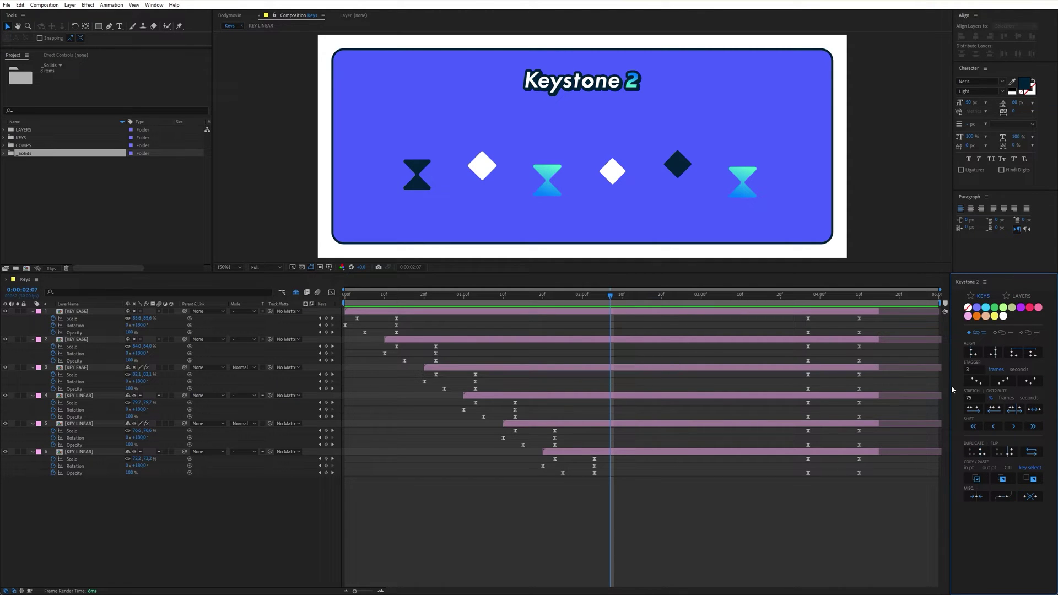
pyautogui.moveTo(951, 391); pyautogui.dragTo(847, 397)
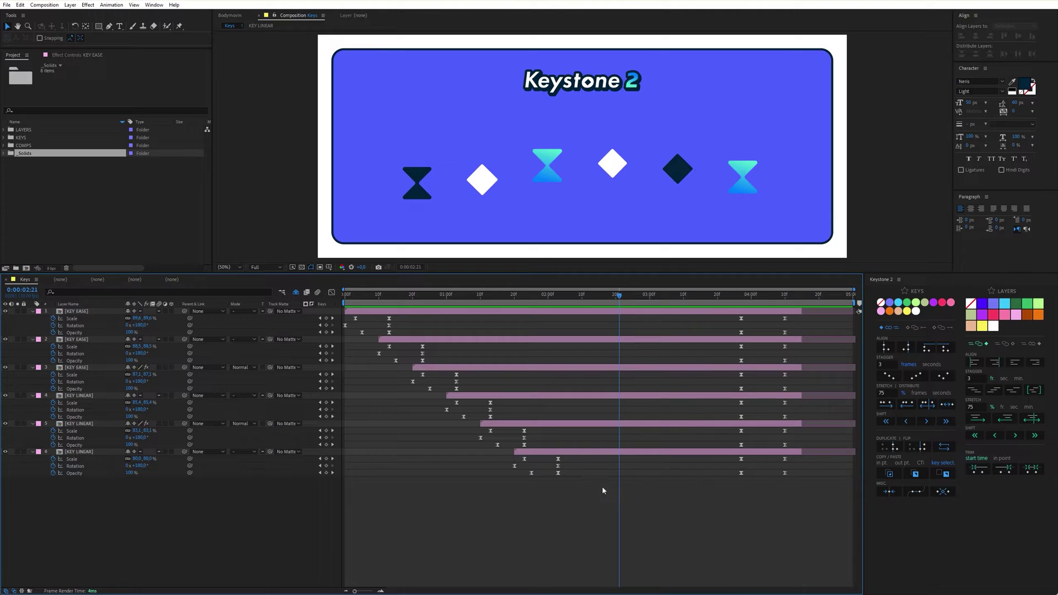
# Step: Marquee-select the left-hand keyframes on all six layers of the Keys composition
pyautogui.moveTo(602, 486); pyautogui.dragTo(341, 316)
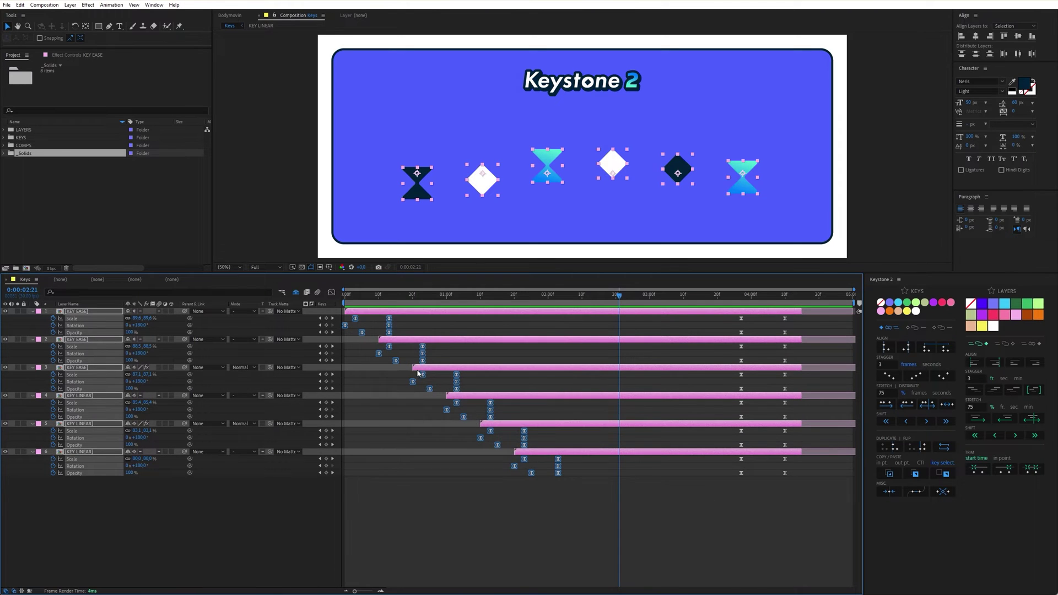
# Step: Label the selected early keyframes cyan, then select the late keyframes and label them yellow
pyautogui.click(899, 307)
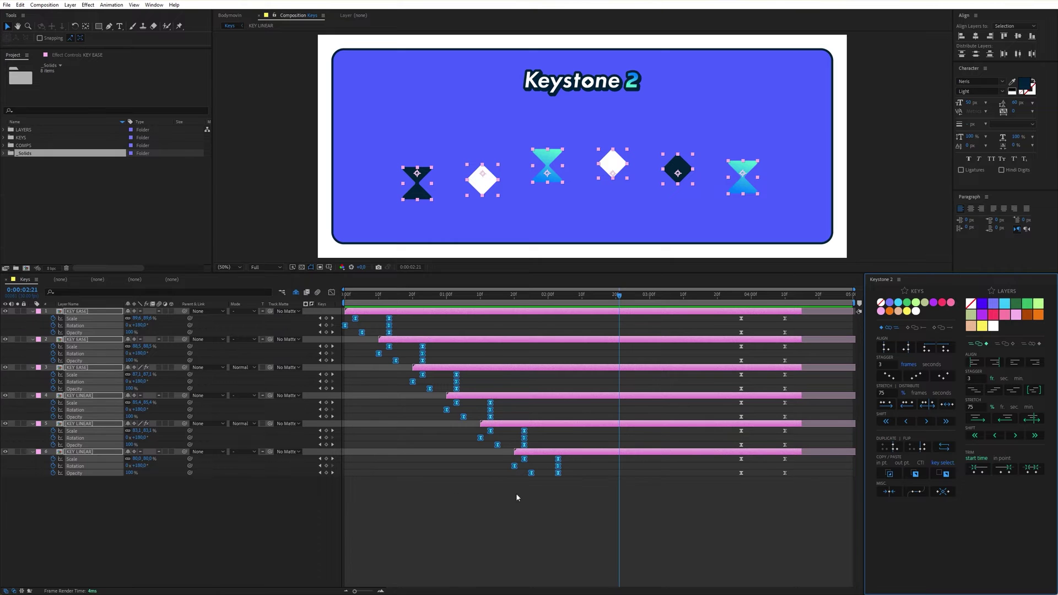
pyautogui.moveTo(720, 476); pyautogui.dragTo(793, 312)
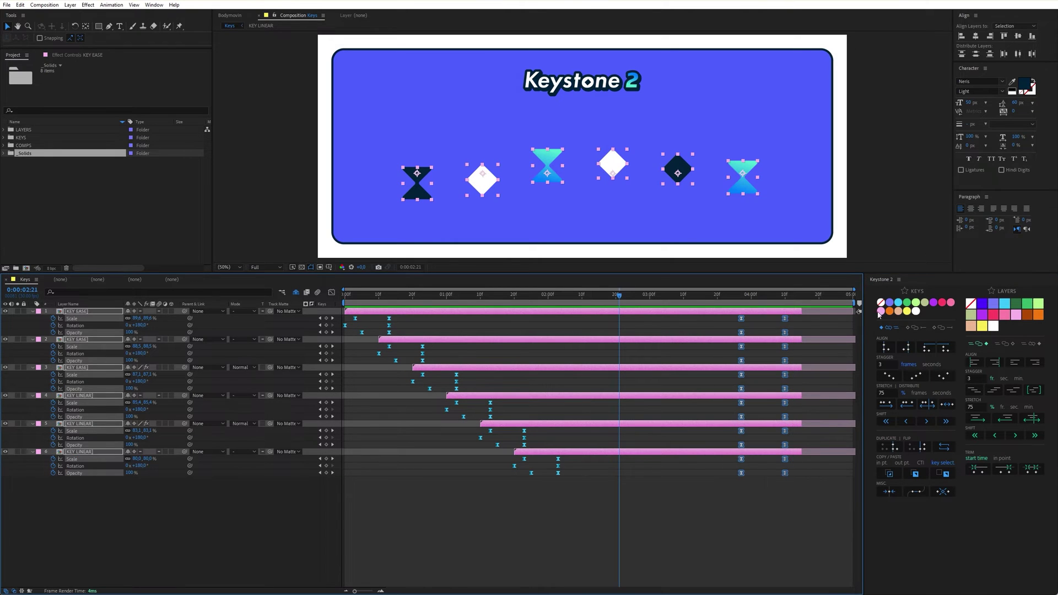
pyautogui.click(908, 312)
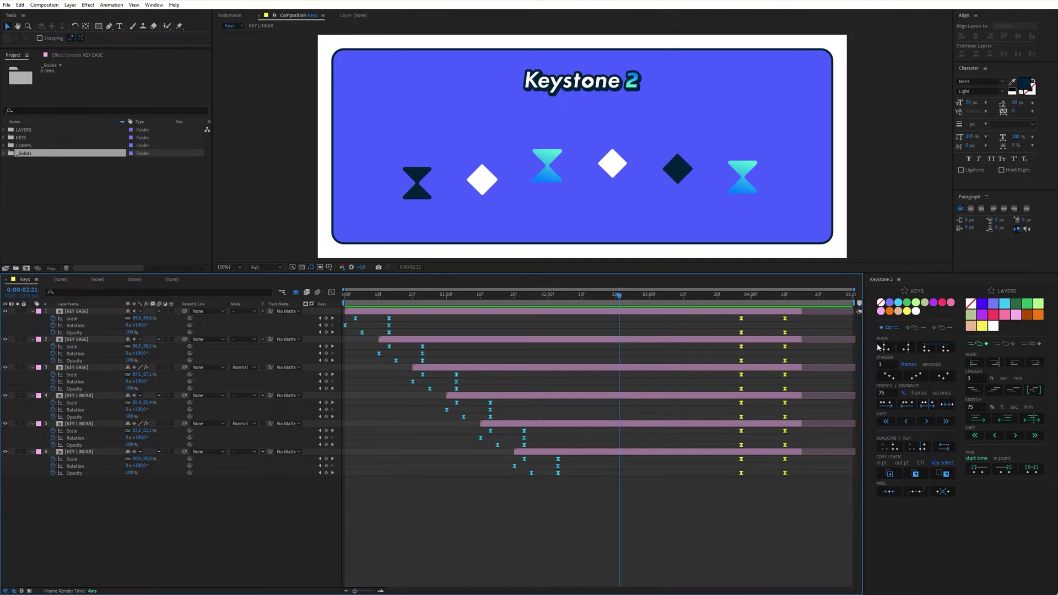
# Step: Test label selection by selecting cyan keys, adding yellow, removing cyan, then deselect everything
pyautogui.click(899, 303)
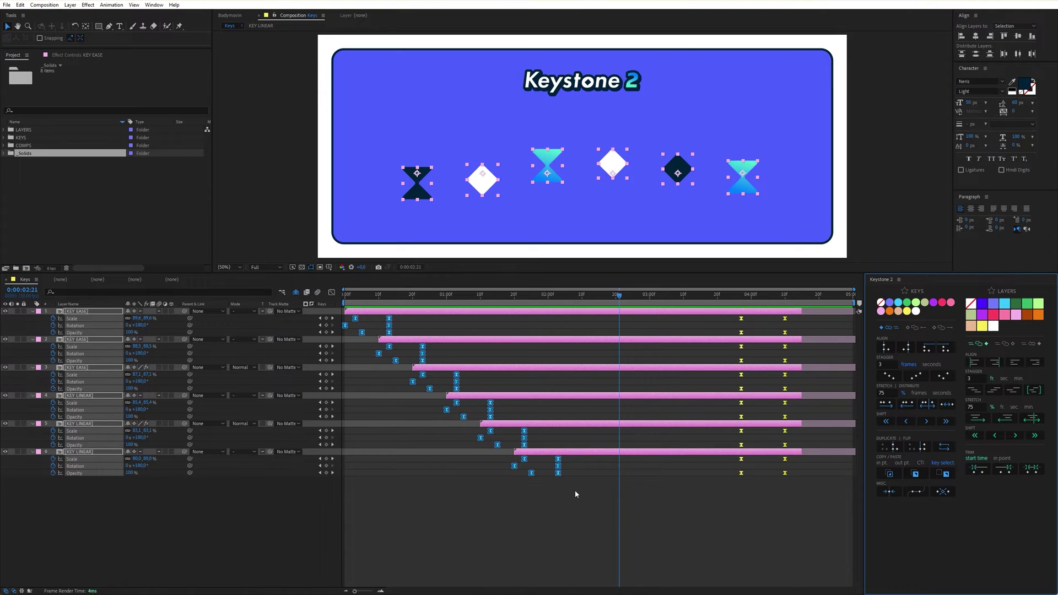
pyautogui.click(908, 311)
pyautogui.click(898, 305)
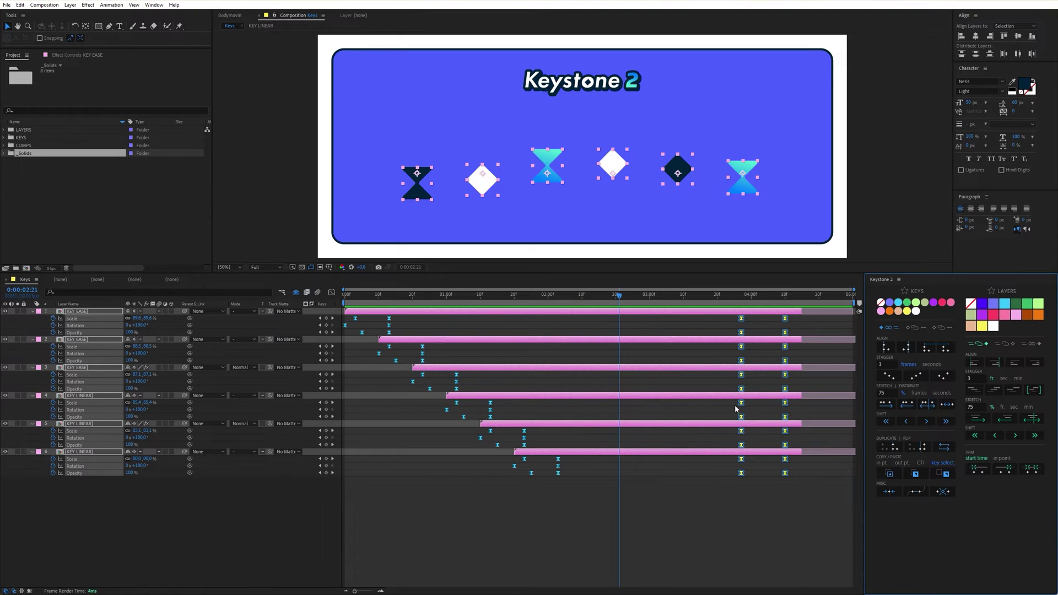
pyautogui.click(631, 476)
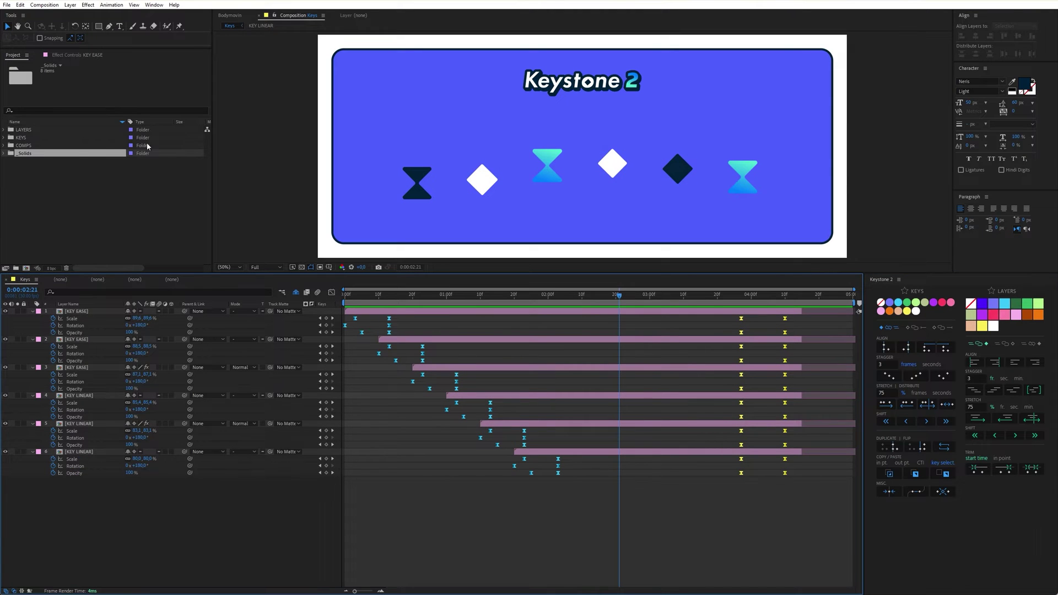
pyautogui.click(19, 4)
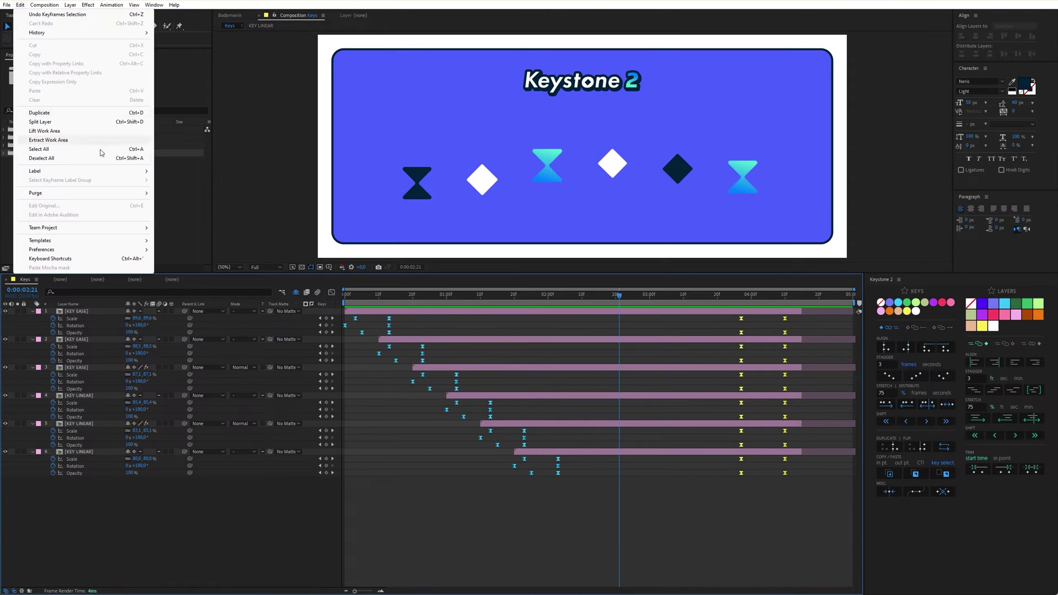
# Step: Compare the Labels preferences colour names beside the Keystone 2 swatches, then close with OK
pyautogui.moveTo(105, 250)
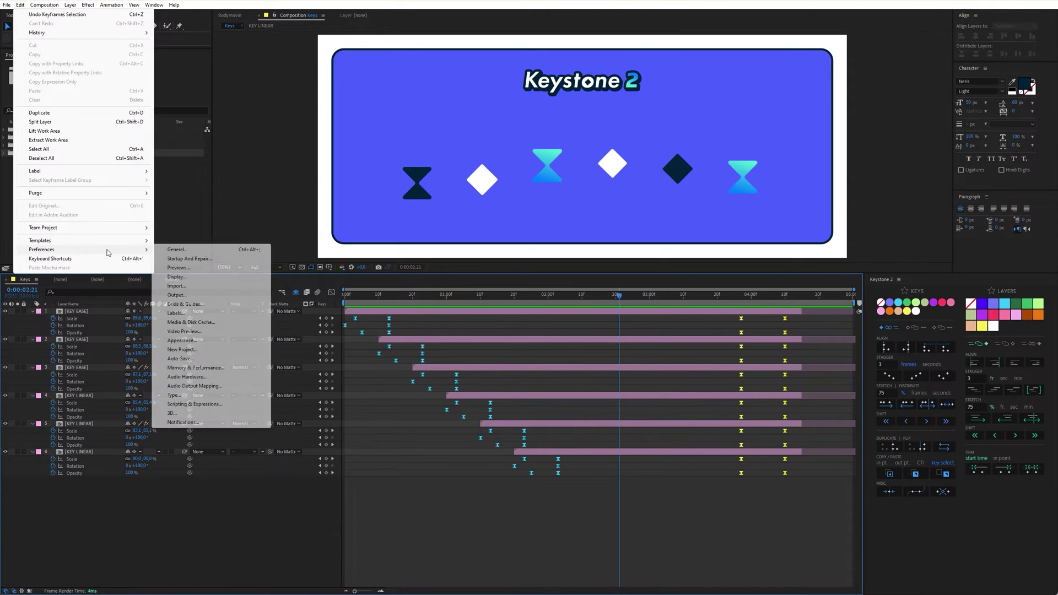
pyautogui.click(210, 315)
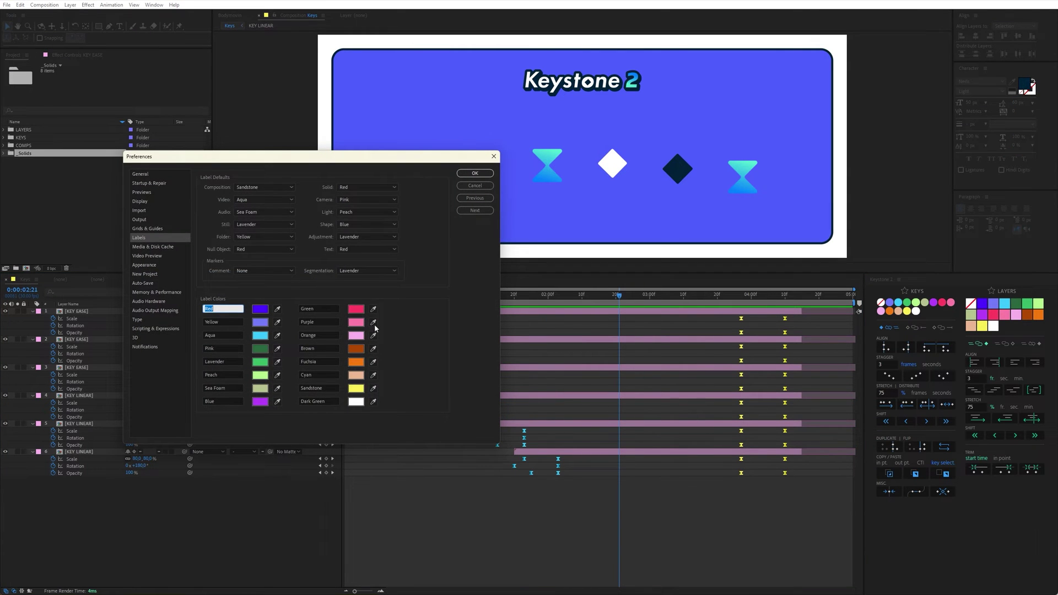
pyautogui.moveTo(438, 167); pyautogui.dragTo(763, 144)
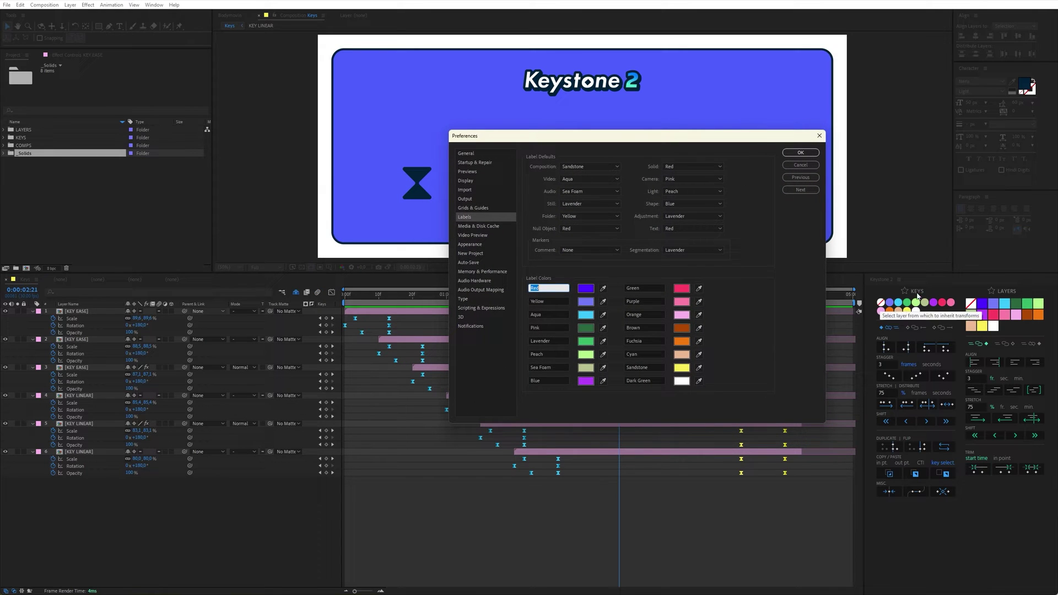
pyautogui.click(801, 153)
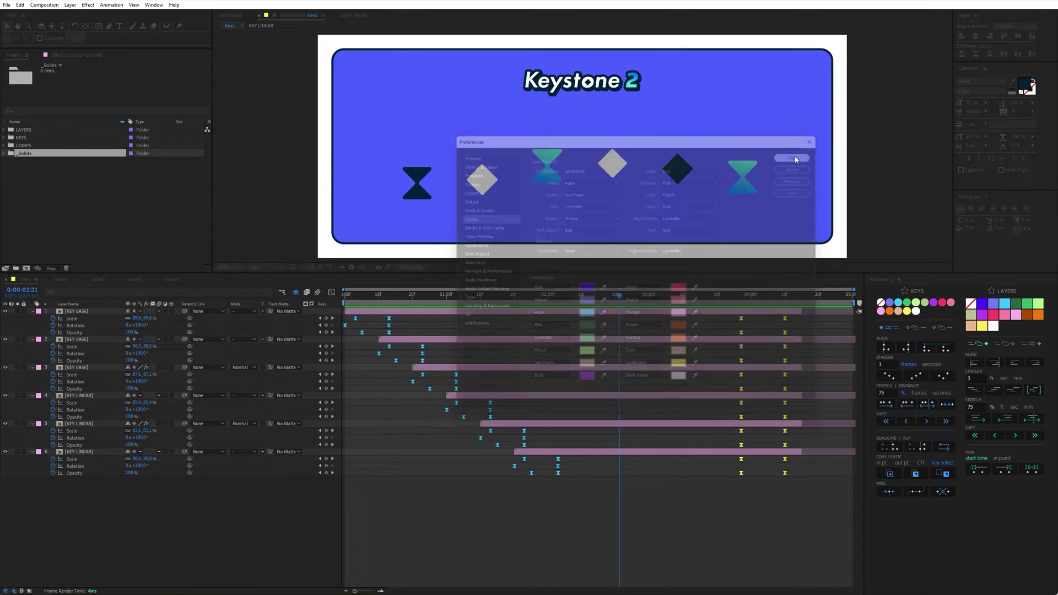
pyautogui.click(900, 280)
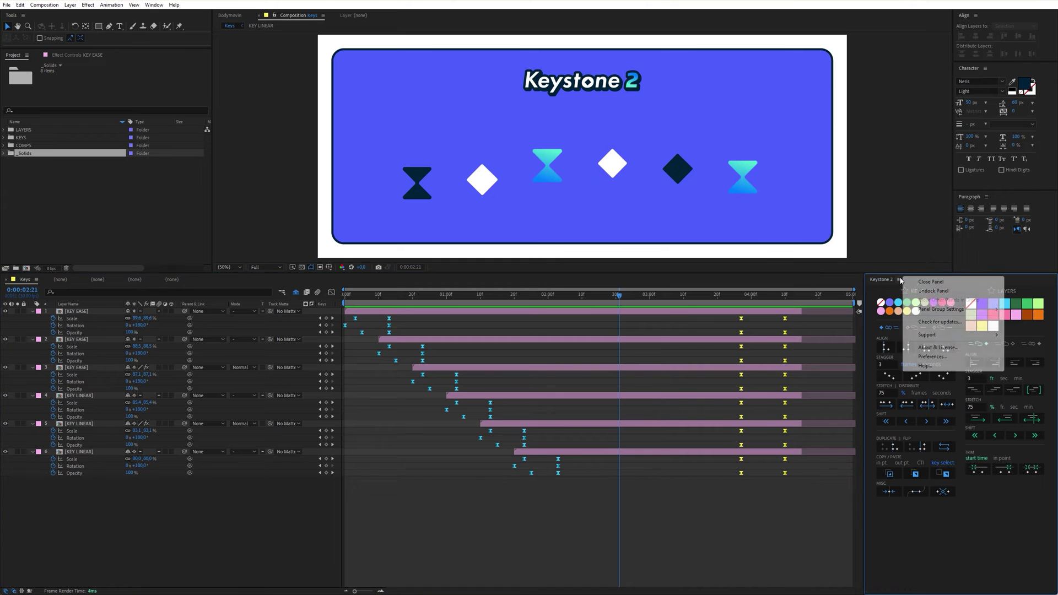
# Step: Apply Keystone 2's preferences with 9 key labels and 7 layer labels per row
pyautogui.click(924, 356)
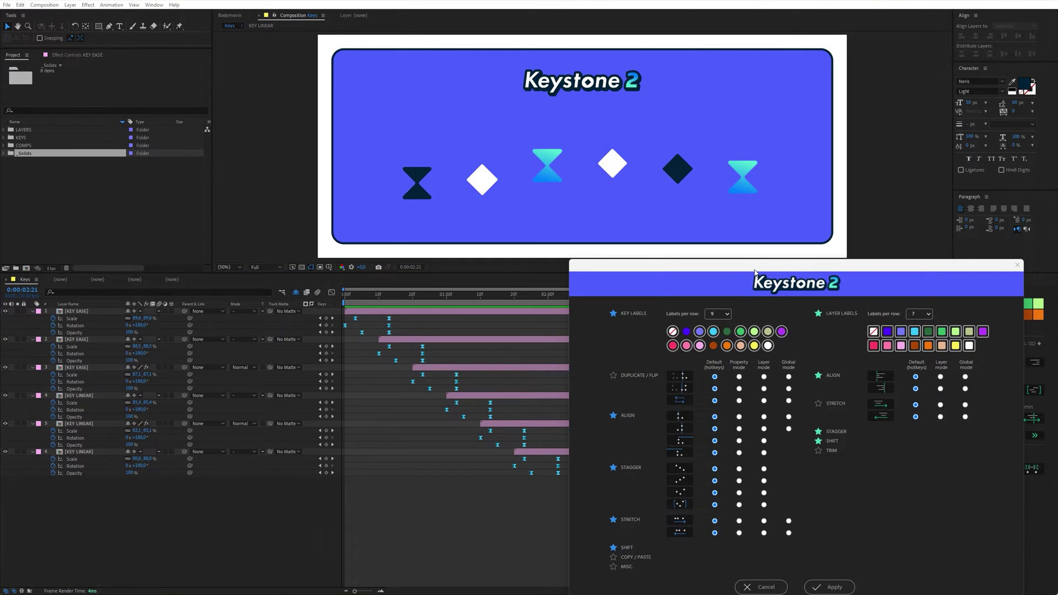
pyautogui.moveTo(754, 271); pyautogui.dragTo(573, 158)
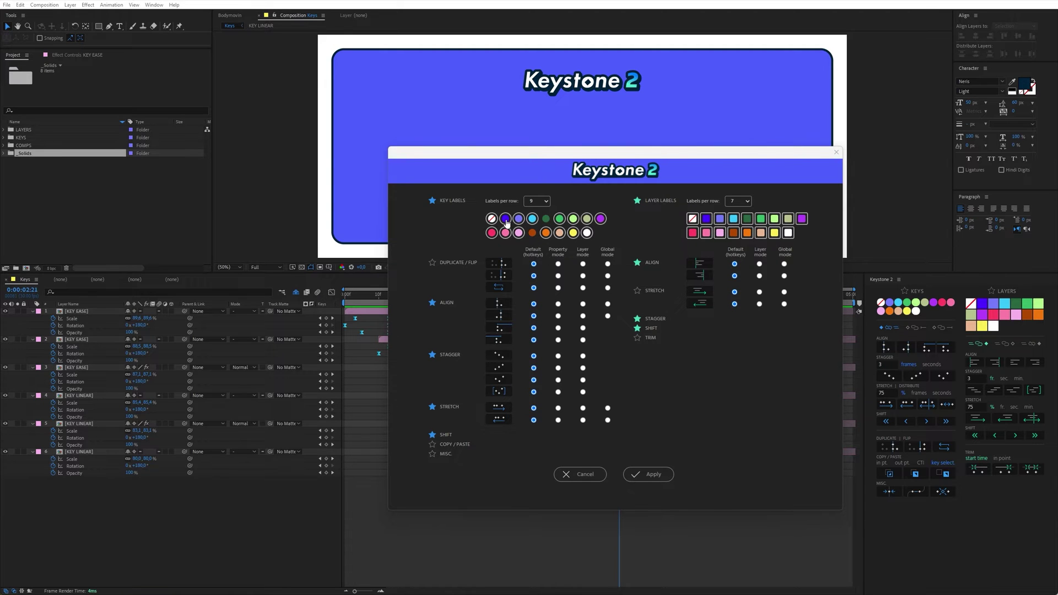
pyautogui.click(633, 475)
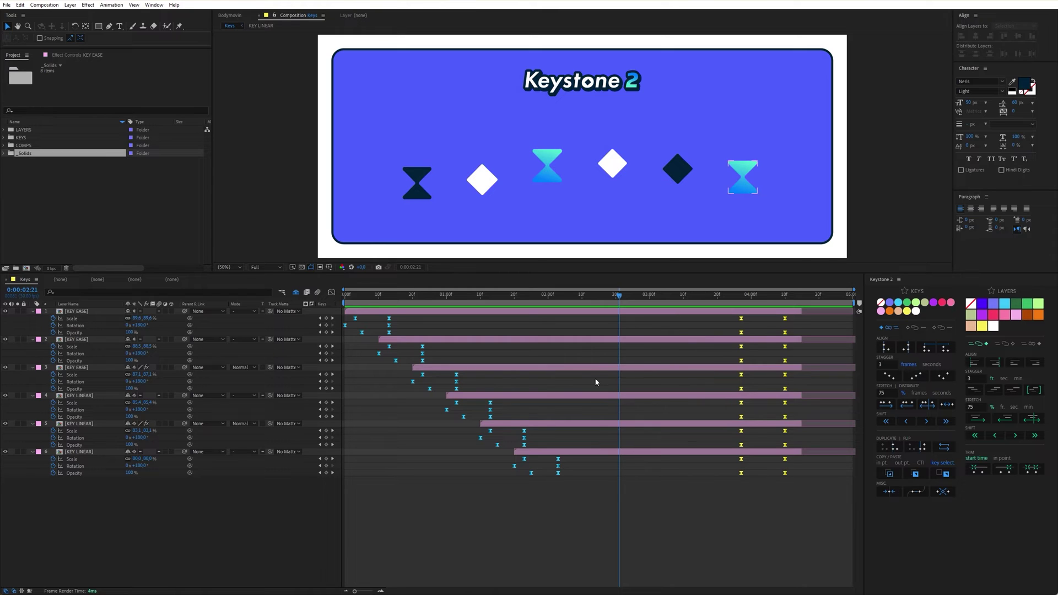
# Step: Set the time to 0:00:02:04 and align layer 1's first key to the CTI
pyautogui.click(717, 526)
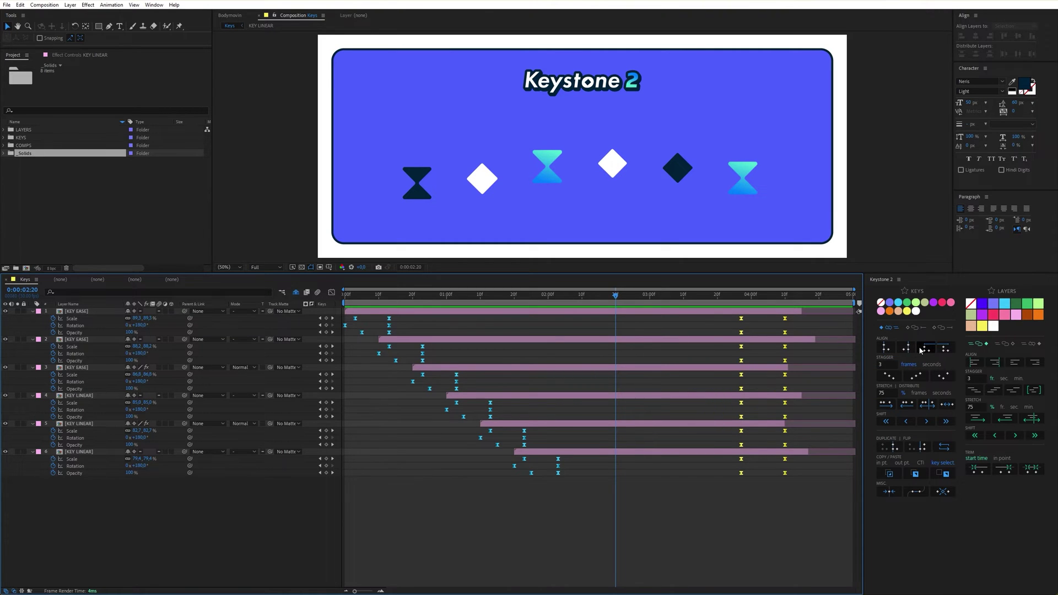
pyautogui.click(598, 450)
pyautogui.click(581, 310)
pyautogui.click(560, 295)
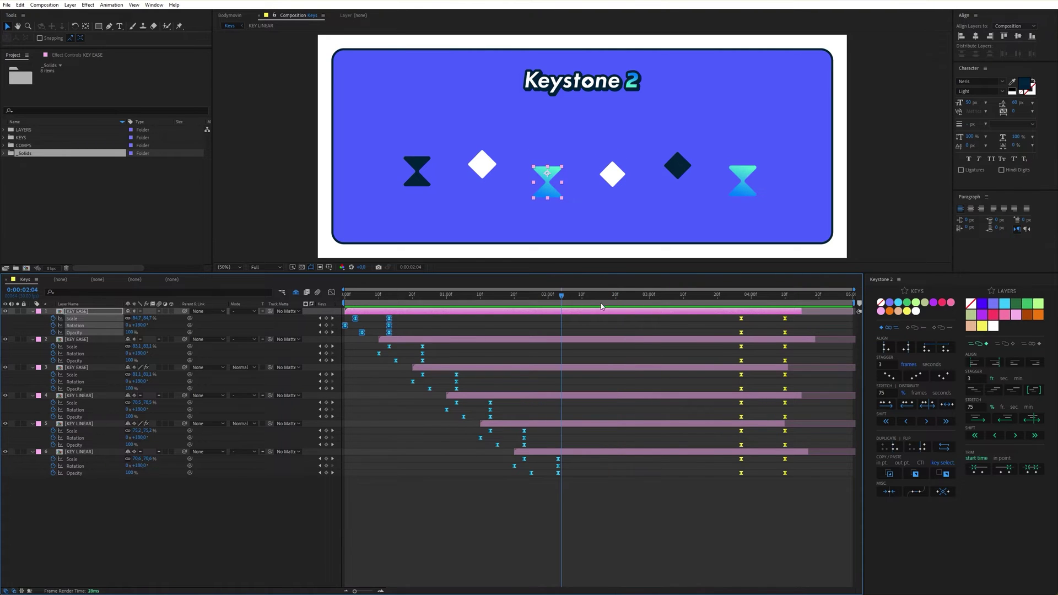
pyautogui.click(885, 347)
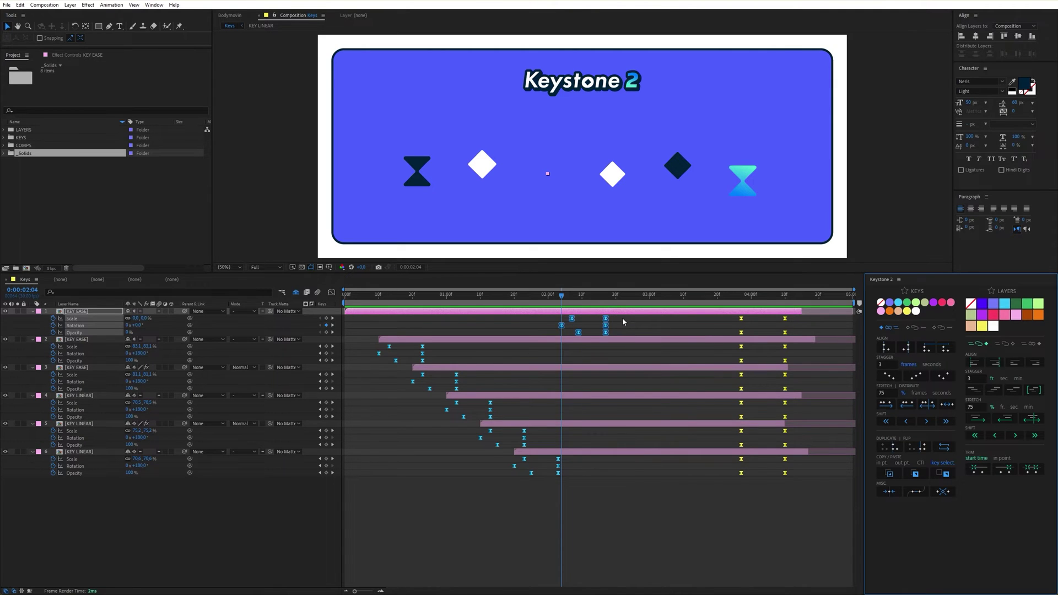
# Step: Select layers 1–3 keyframes, set the time to 0:00:01:21, and align their first keys there
pyautogui.moveTo(622, 318); pyautogui.dragTo(366, 391)
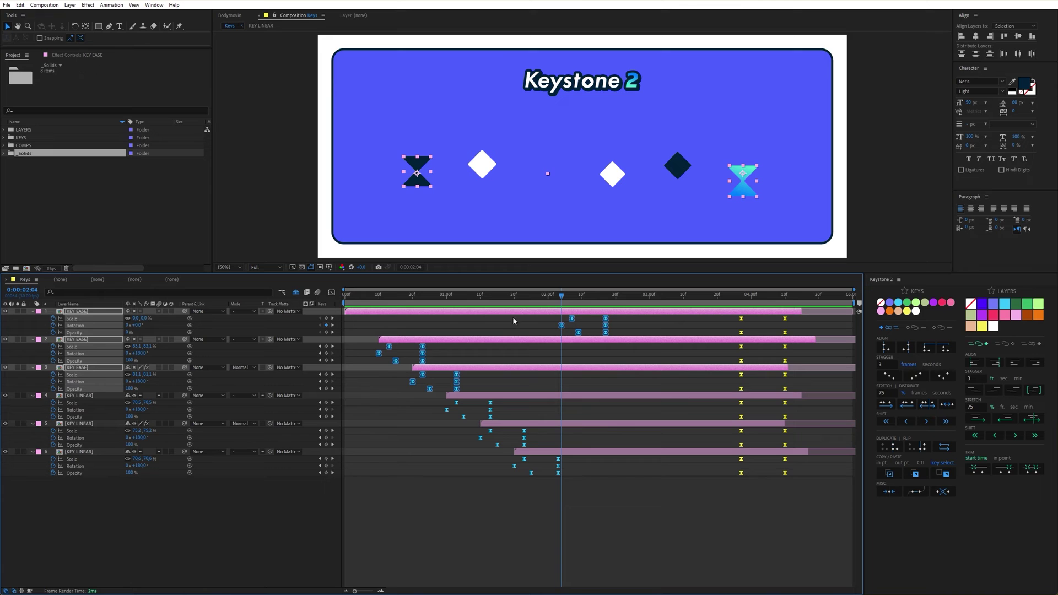
pyautogui.click(517, 297)
pyautogui.click(885, 347)
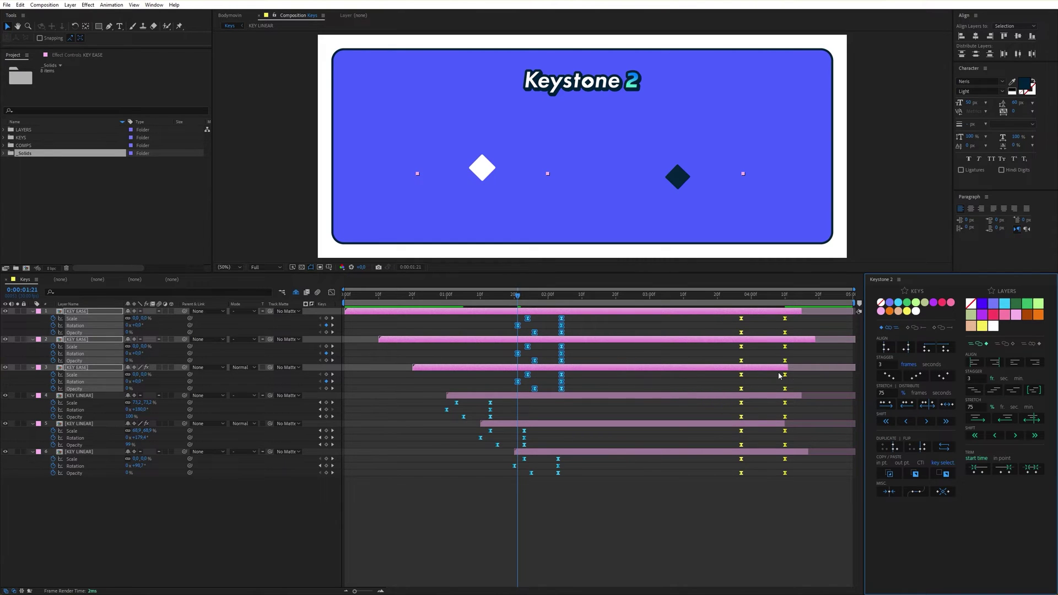
pyautogui.click(884, 351)
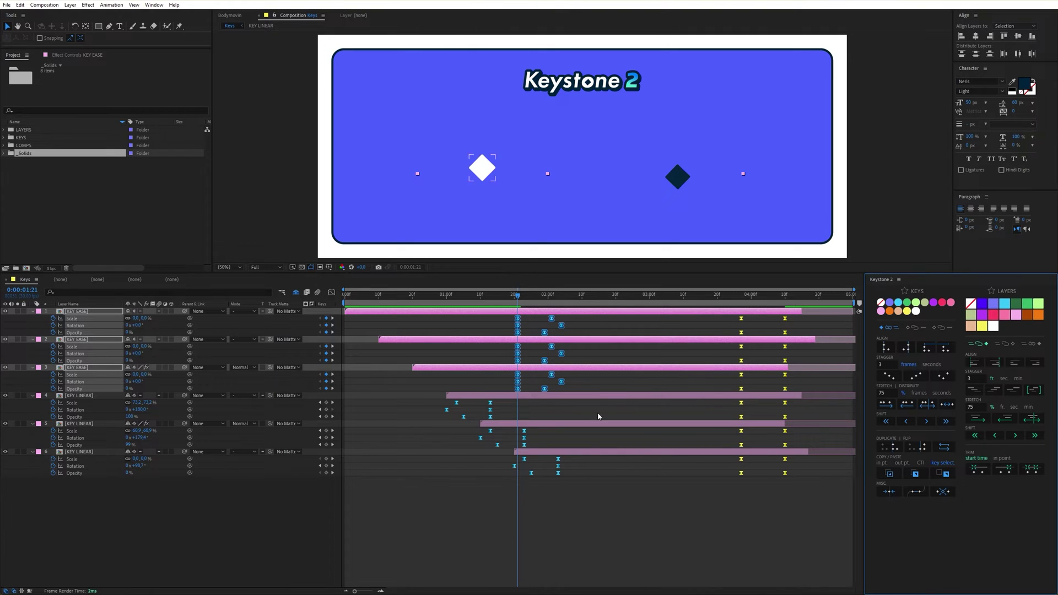
# Step: Align layers 4–6 keyframes to start, then end, at the current time
pyautogui.moveTo(594, 480); pyautogui.dragTo(401, 399)
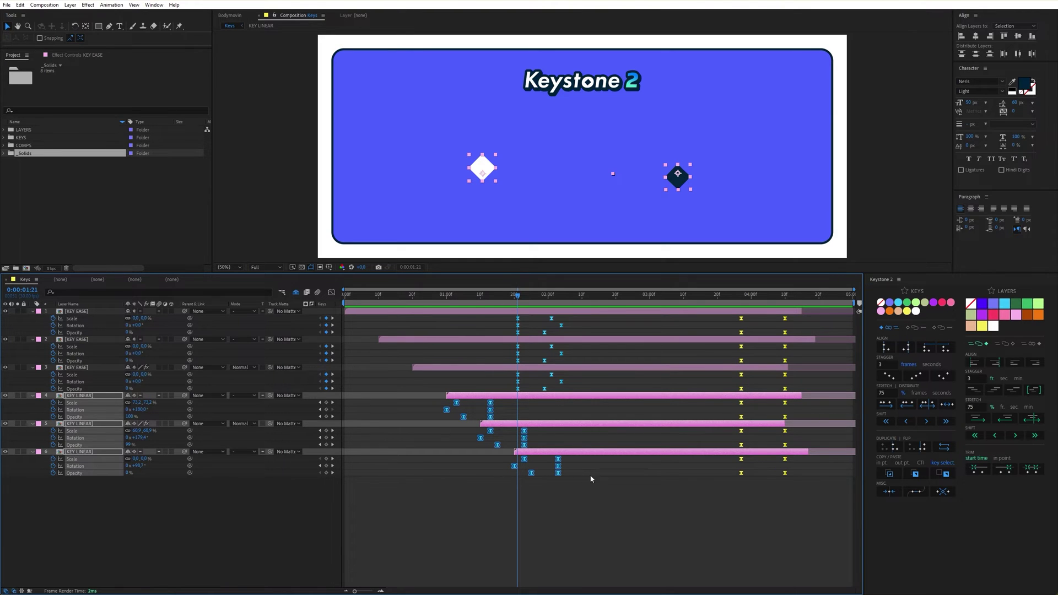
pyautogui.click(889, 348)
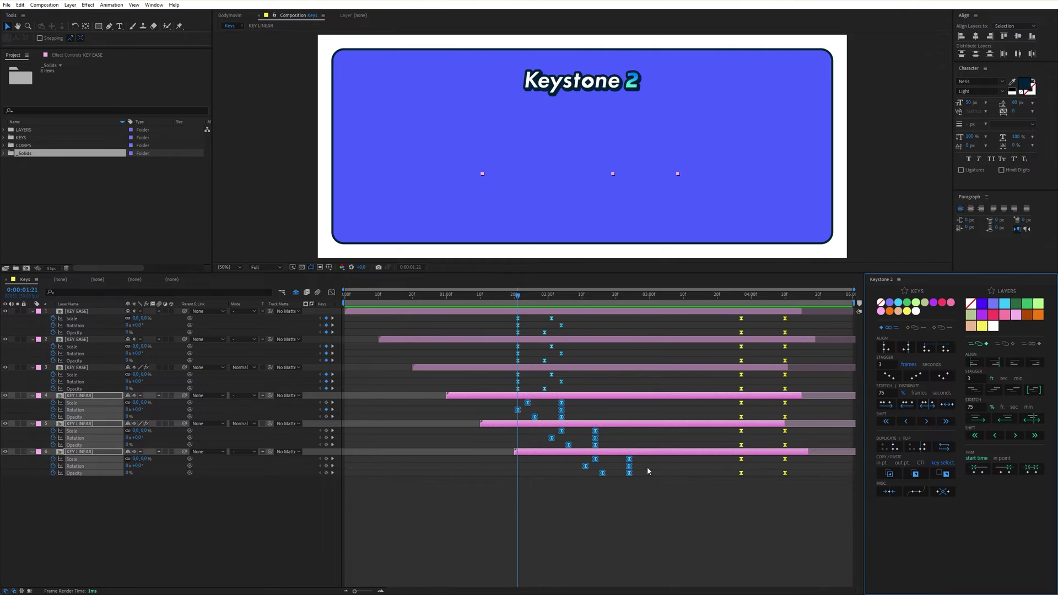
pyautogui.click(907, 348)
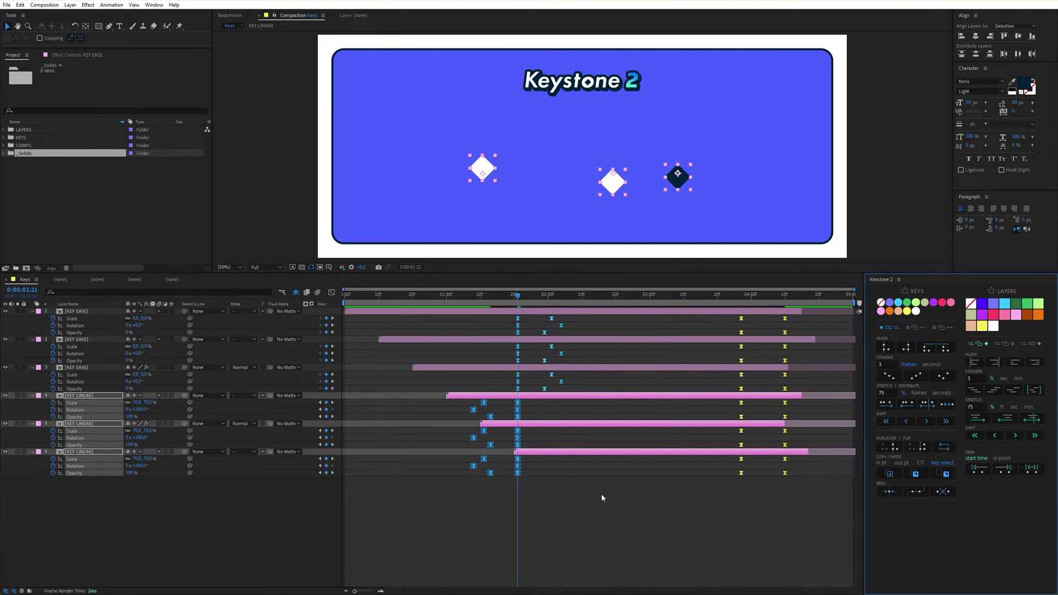
# Step: Align all six layers' first keys to their in points and late keys to their out points
pyautogui.moveTo(601, 493); pyautogui.dragTo(426, 308)
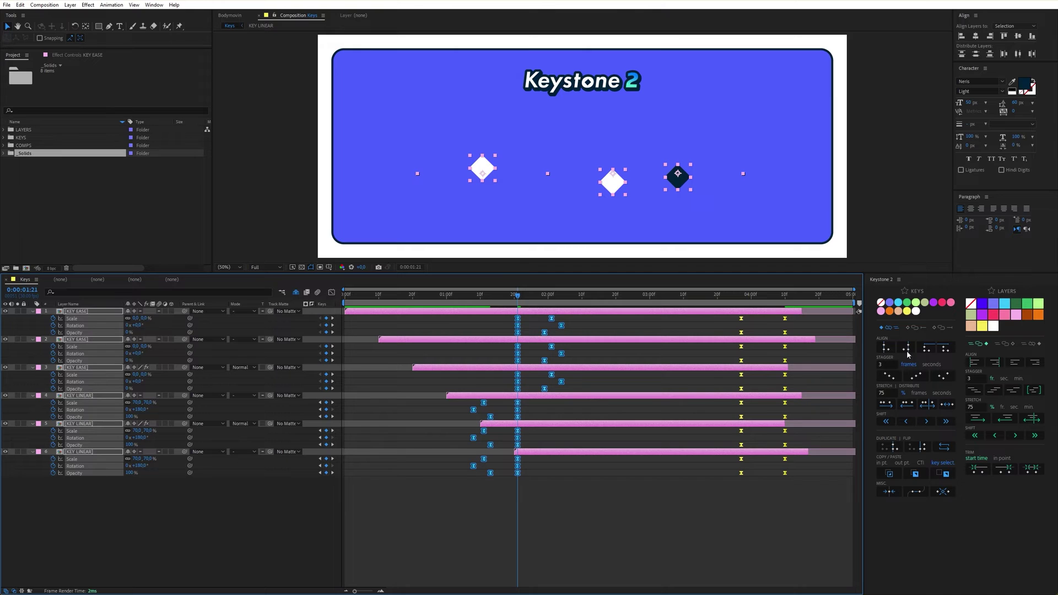
pyautogui.click(926, 348)
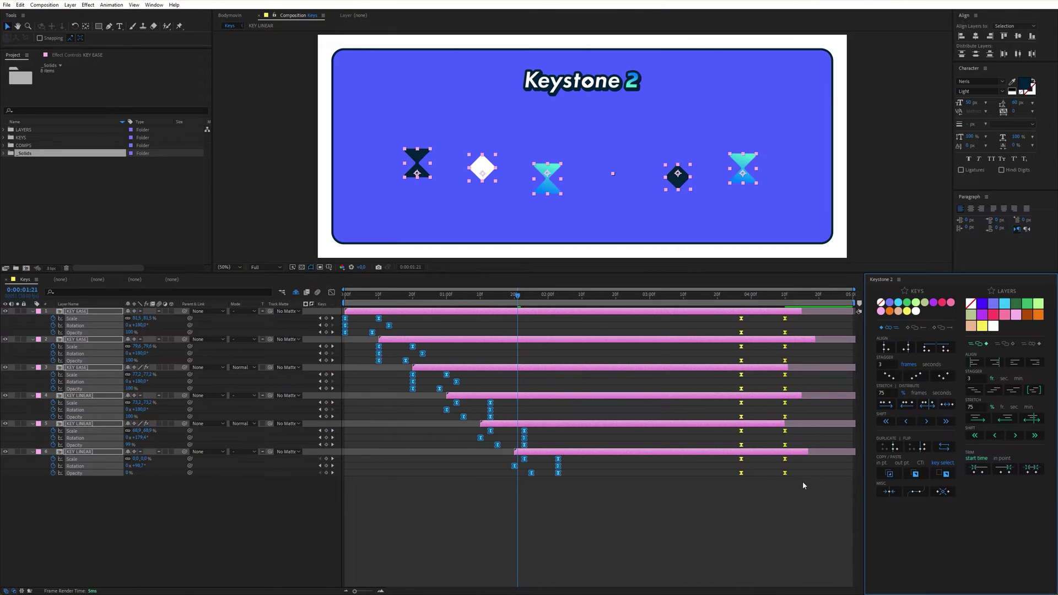
pyautogui.moveTo(803, 485); pyautogui.dragTo(706, 309)
pyautogui.click(944, 348)
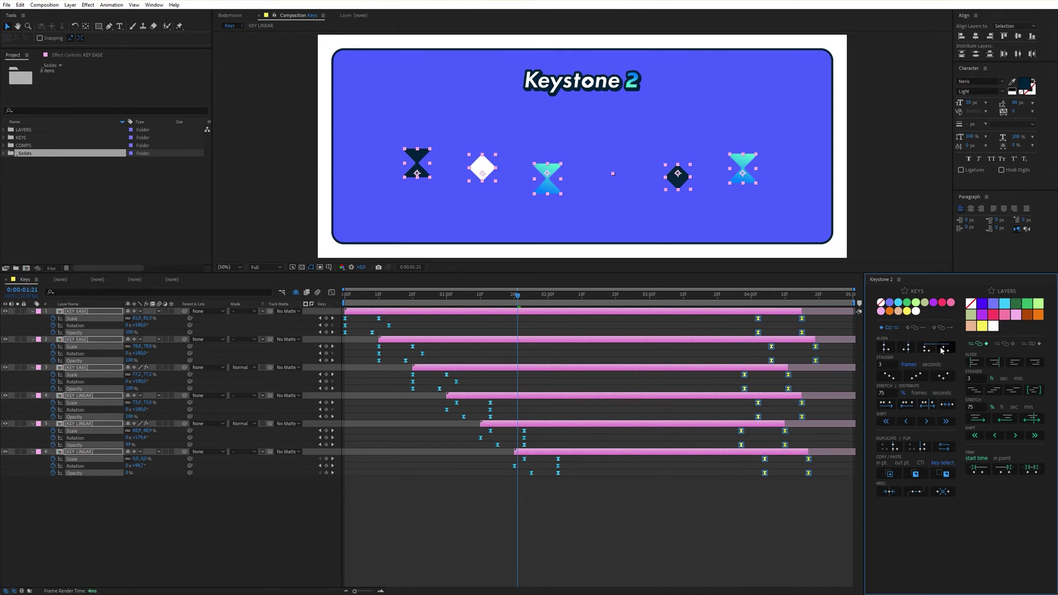
pyautogui.click(724, 477)
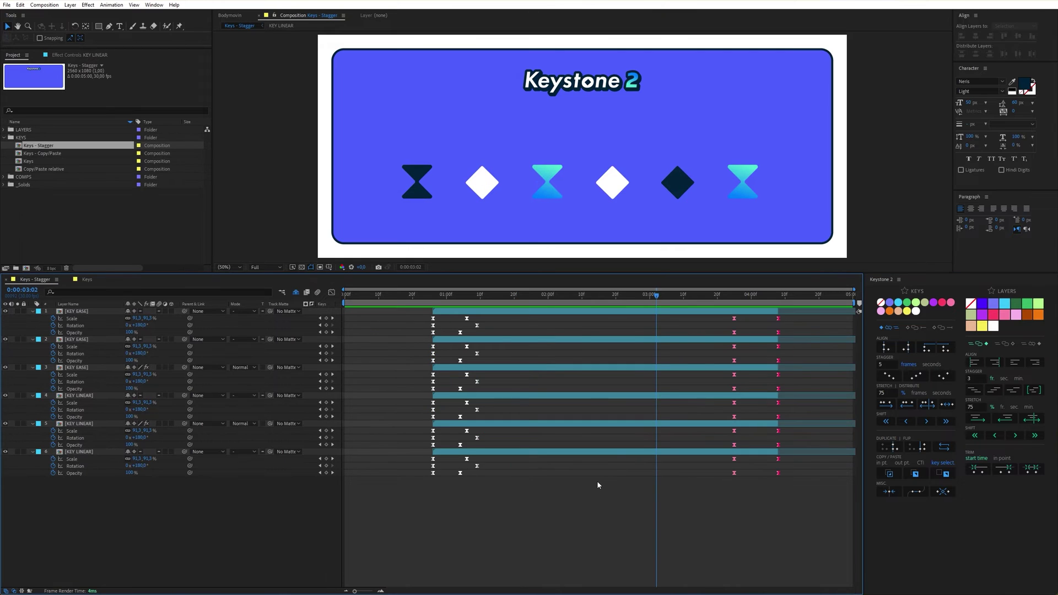
# Step: Set the Keystone Stagger amount to 5, measured in frames
pyautogui.click(890, 364)
pyautogui.write('5')
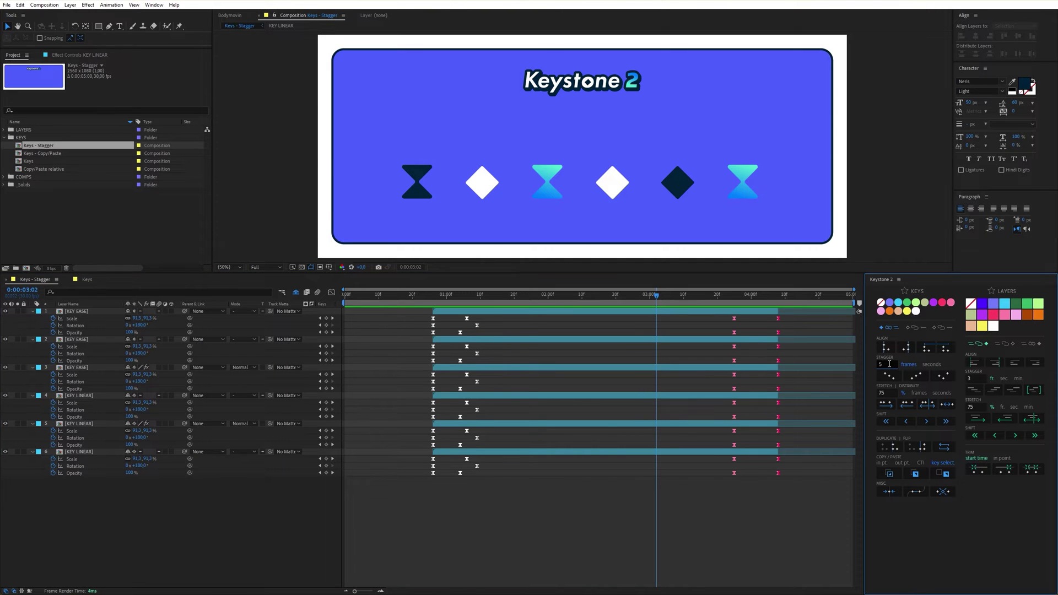
pyautogui.press('Return')
pyautogui.click(931, 365)
pyautogui.click(908, 365)
# Step: Stagger the six layers' first keys layer by layer, then layer 6's keys across its properties
pyautogui.moveTo(518, 478); pyautogui.dragTo(409, 302)
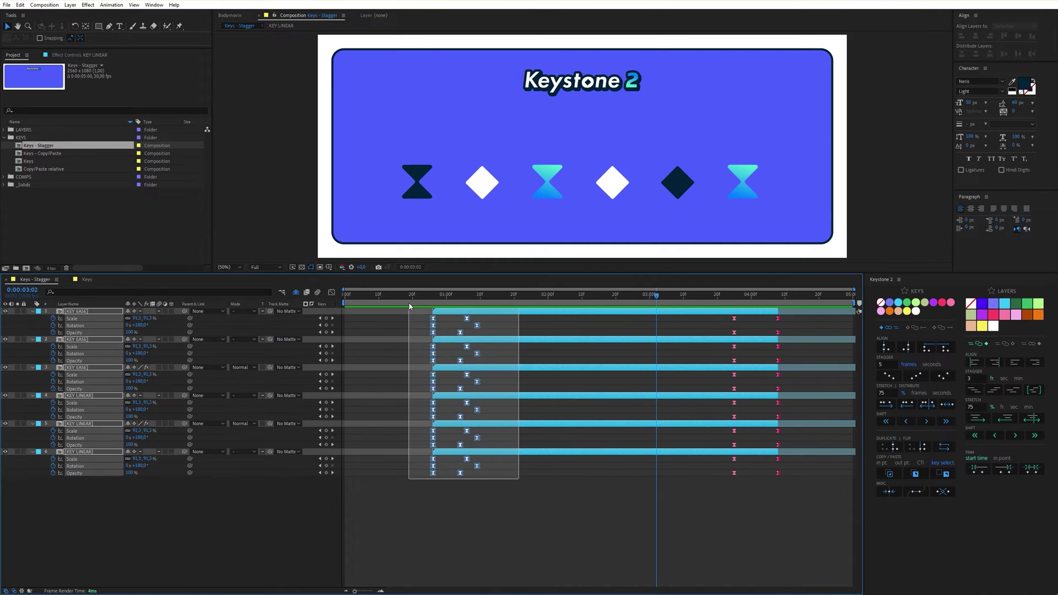
pyautogui.click(888, 377)
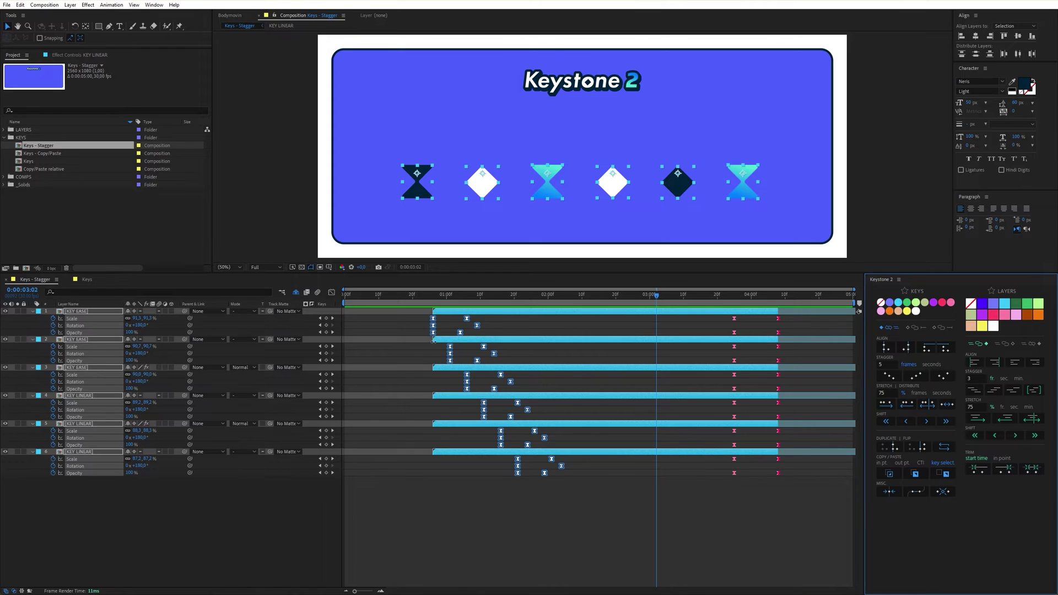
pyautogui.click(545, 488)
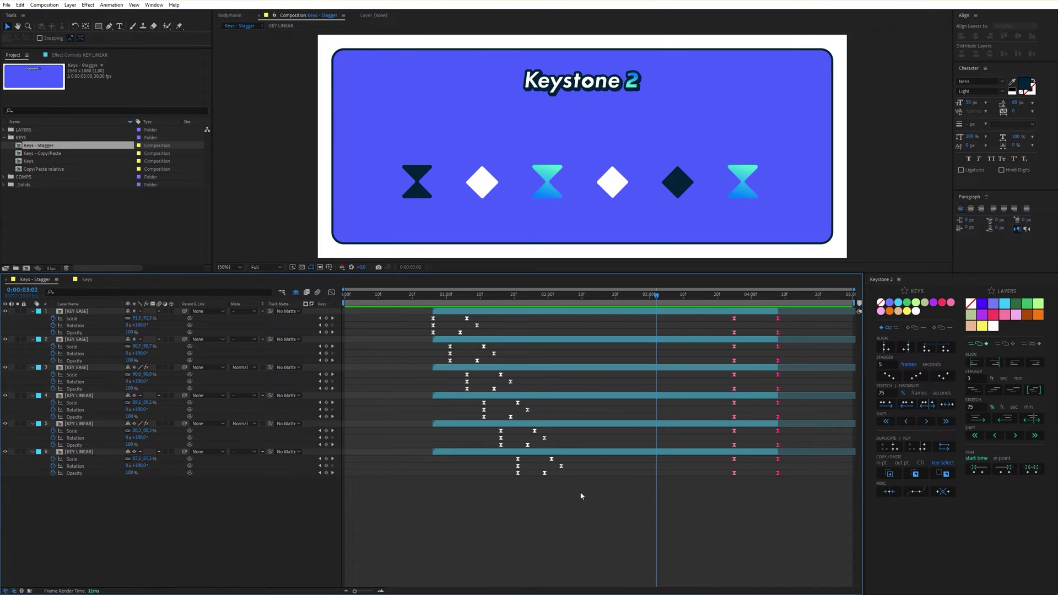
pyautogui.moveTo(581, 496); pyautogui.dragTo(499, 456)
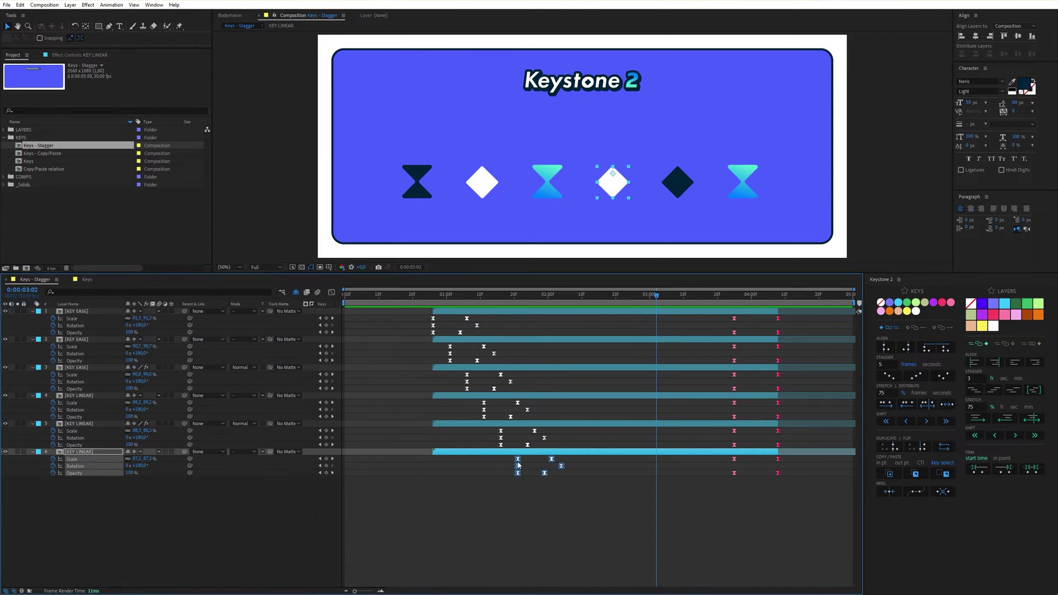
pyautogui.click(889, 376)
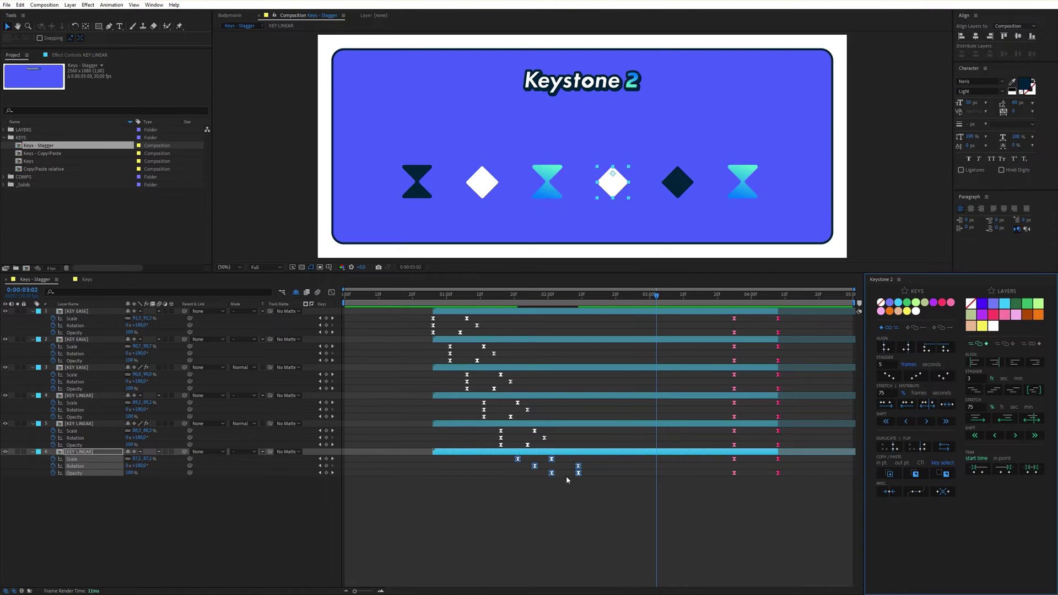
# Step: Apply Reverse Stagger, then Random Stagger twice to all six layers' keyframes, and deselect
pyautogui.moveTo(567, 480); pyautogui.dragTo(409, 313)
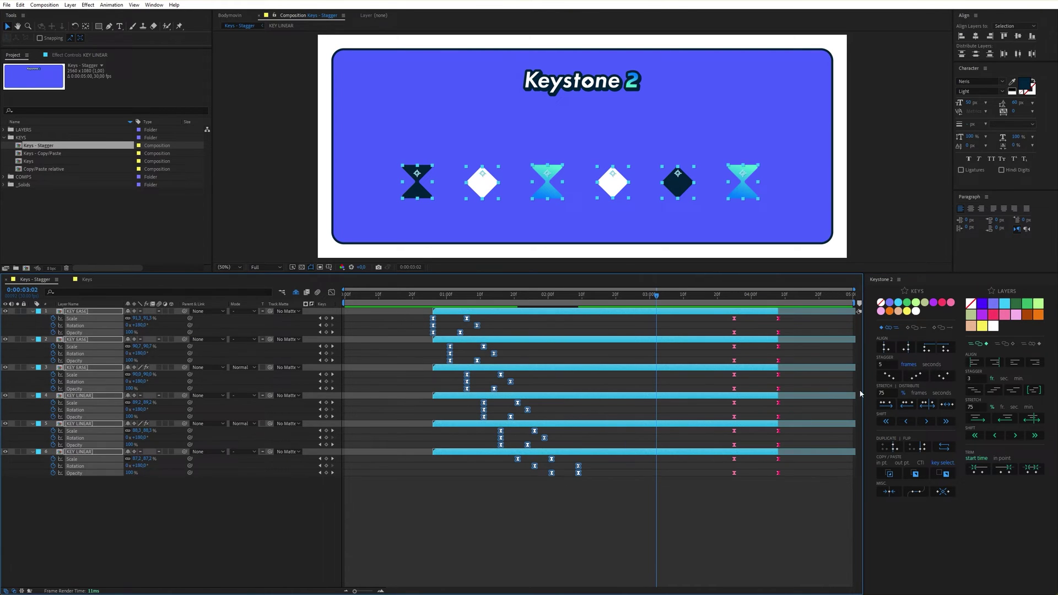
pyautogui.click(917, 378)
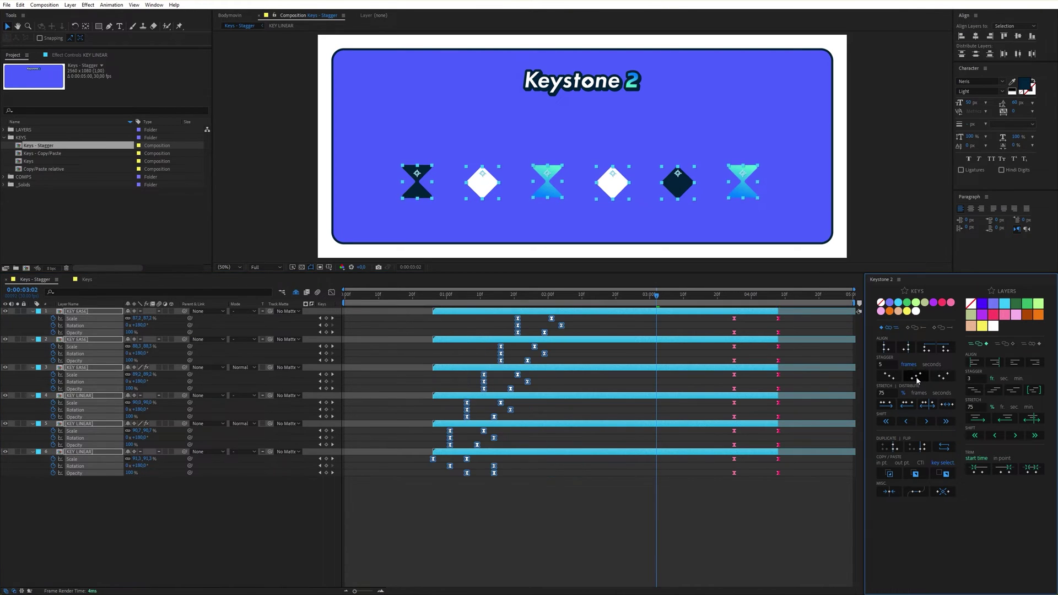
pyautogui.click(948, 378)
pyautogui.click(947, 378)
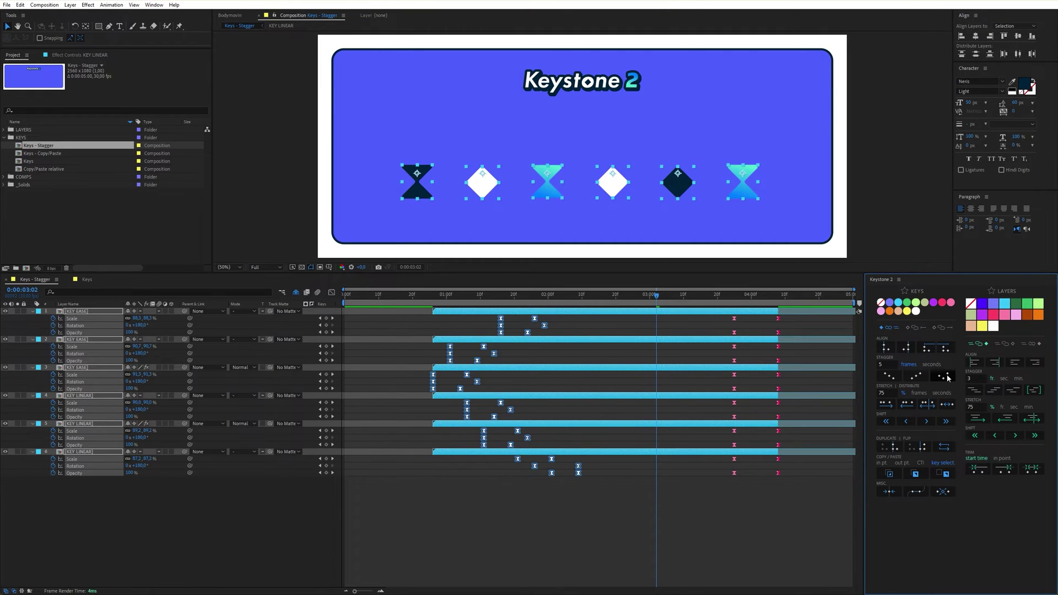
pyautogui.click(614, 388)
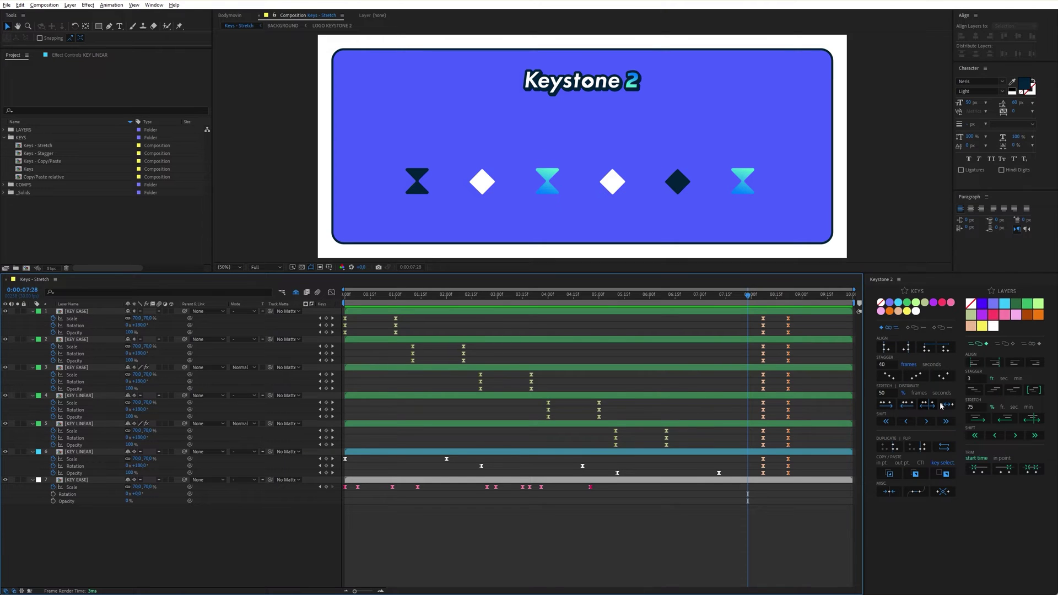
# Step: Stretch layers 1–5 keyframes at 100%, then at 200%
pyautogui.click(874, 411)
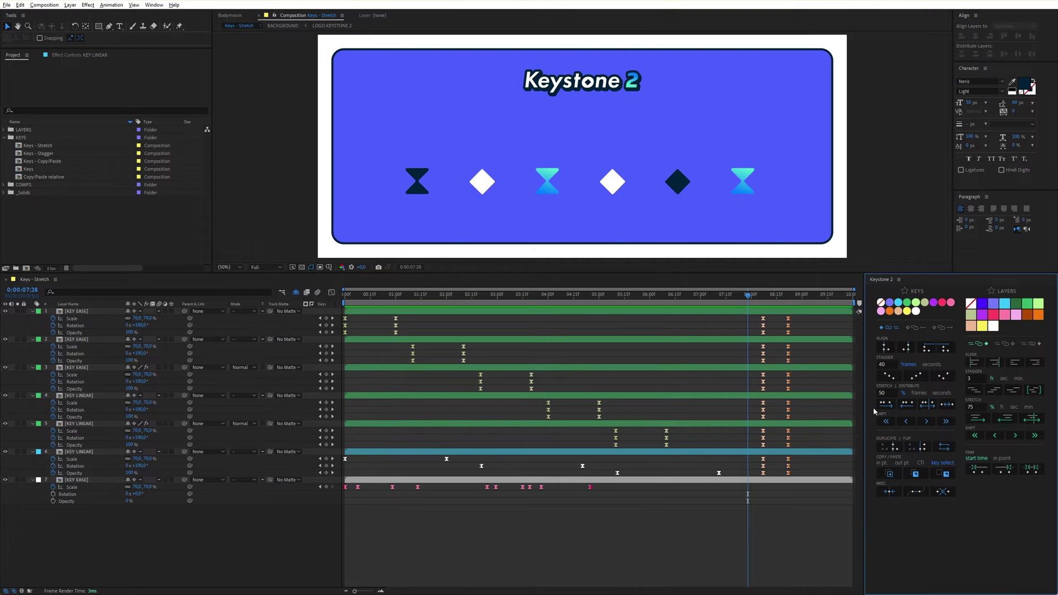
pyautogui.click(894, 391)
pyautogui.write('100')
pyautogui.moveTo(712, 447); pyautogui.dragTo(343, 307)
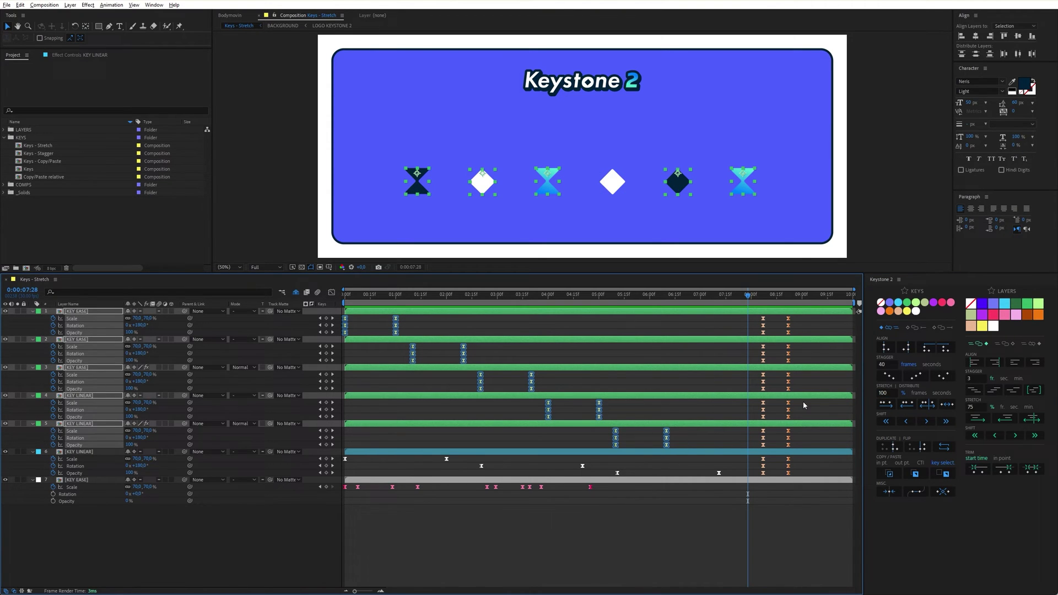
pyautogui.click(886, 405)
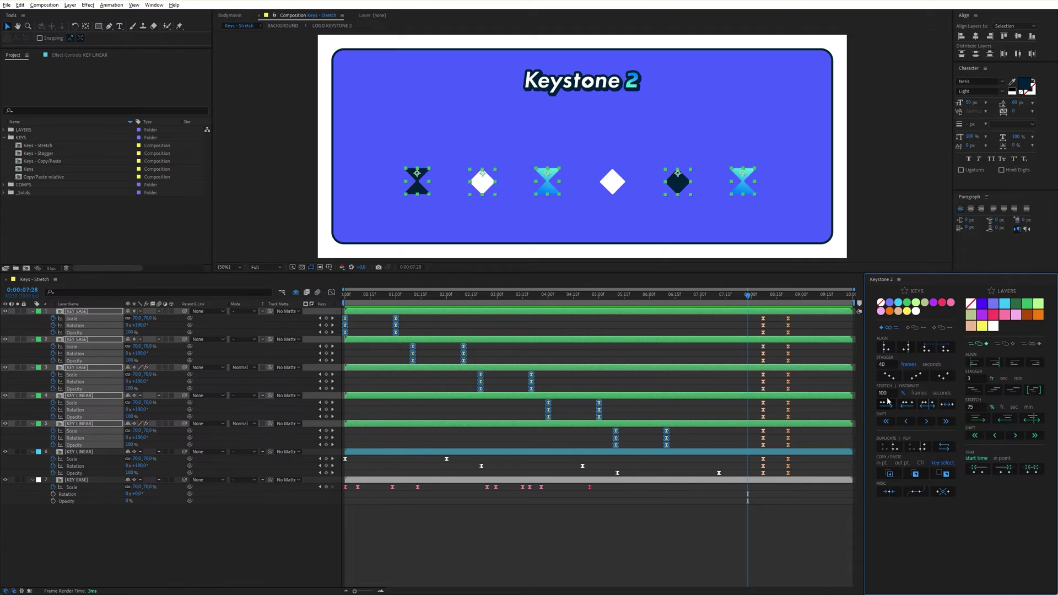
pyautogui.doubleClick(891, 391)
pyautogui.write('200')
pyautogui.click(880, 406)
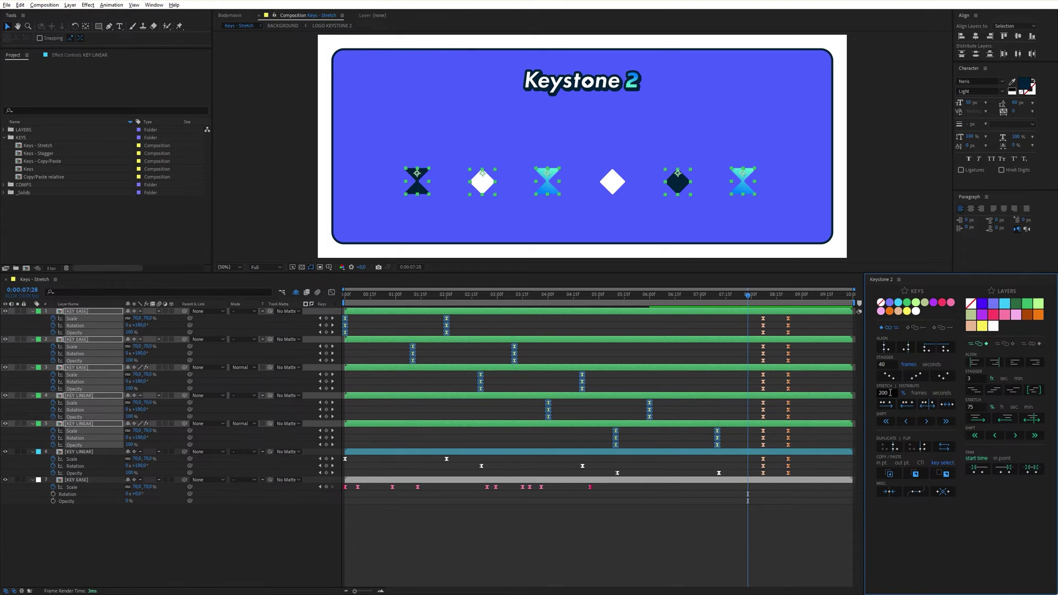
# Step: Set Stretch to 50% and apply it twice to layers 1–5 keyframes
pyautogui.click(890, 393)
pyautogui.write('50')
pyautogui.click(886, 404)
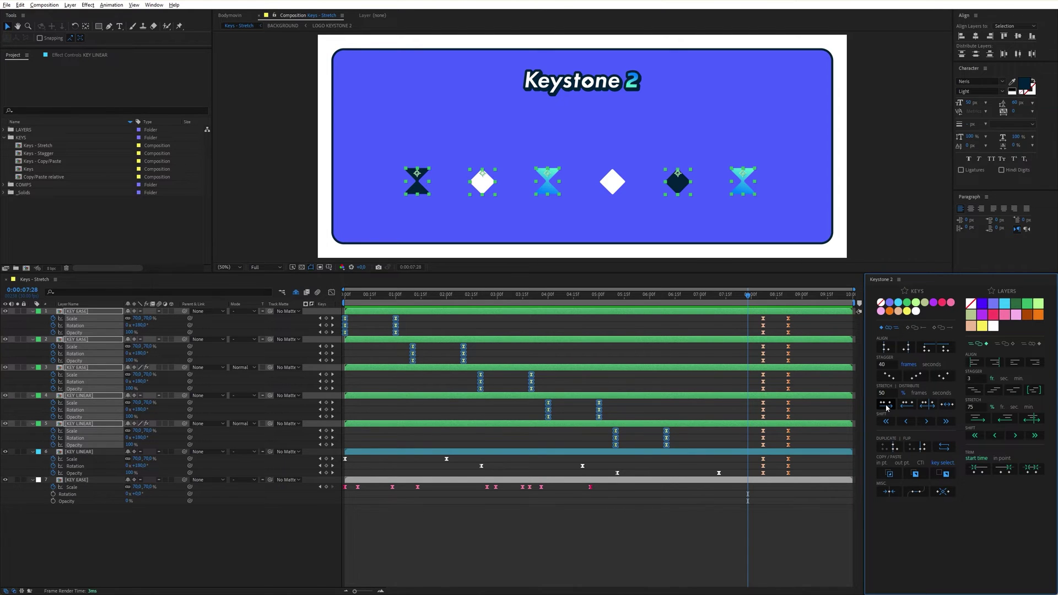
pyautogui.click(886, 406)
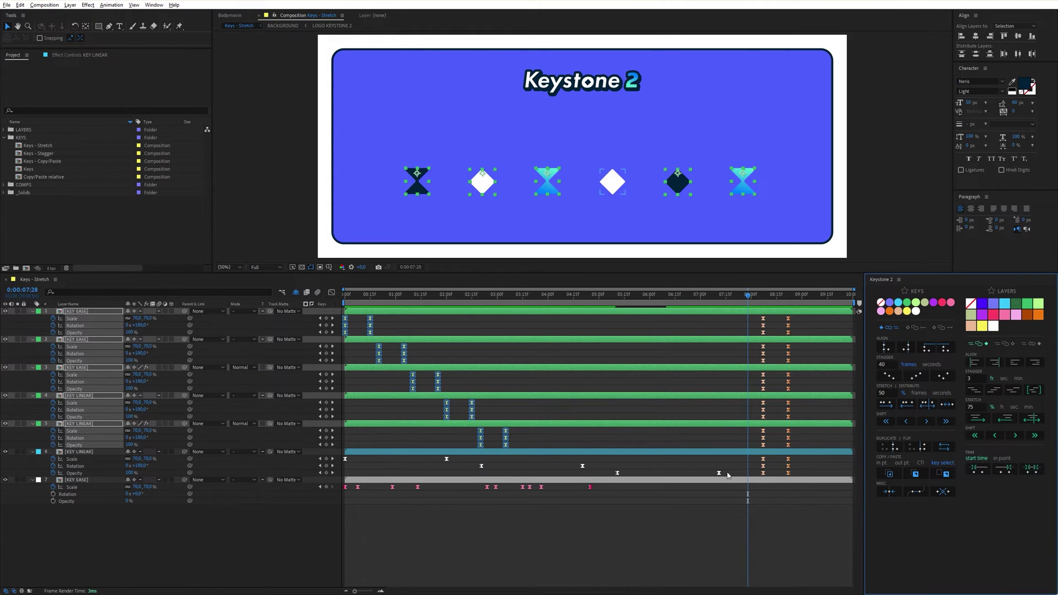
# Step: Stretch layer 6's keyframes at 50%, then at 2%, then by 2 seconds, and deselect
pyautogui.moveTo(728, 478); pyautogui.dragTo(340, 453)
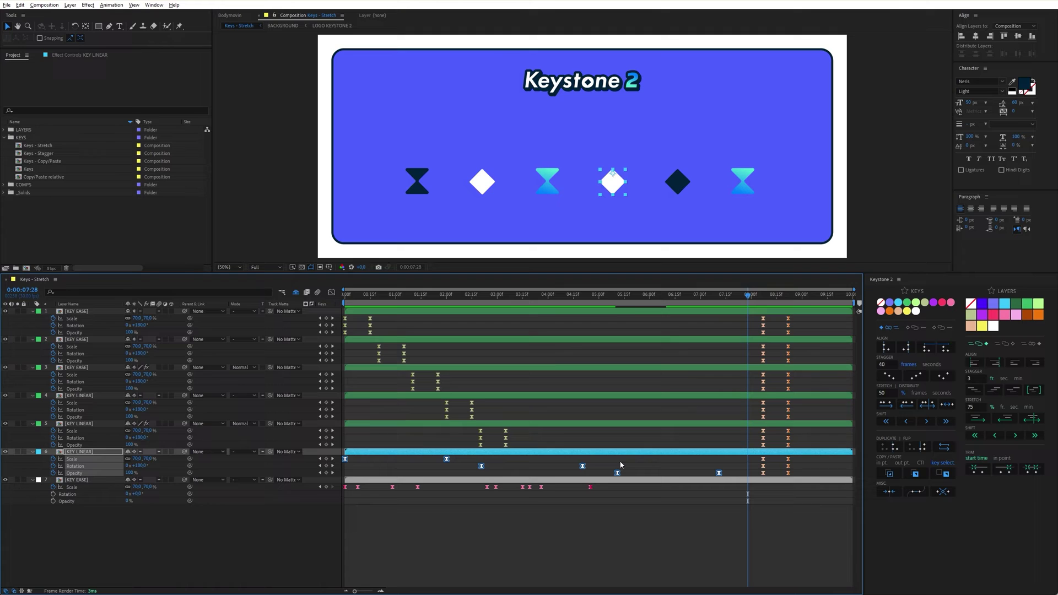
pyautogui.click(886, 406)
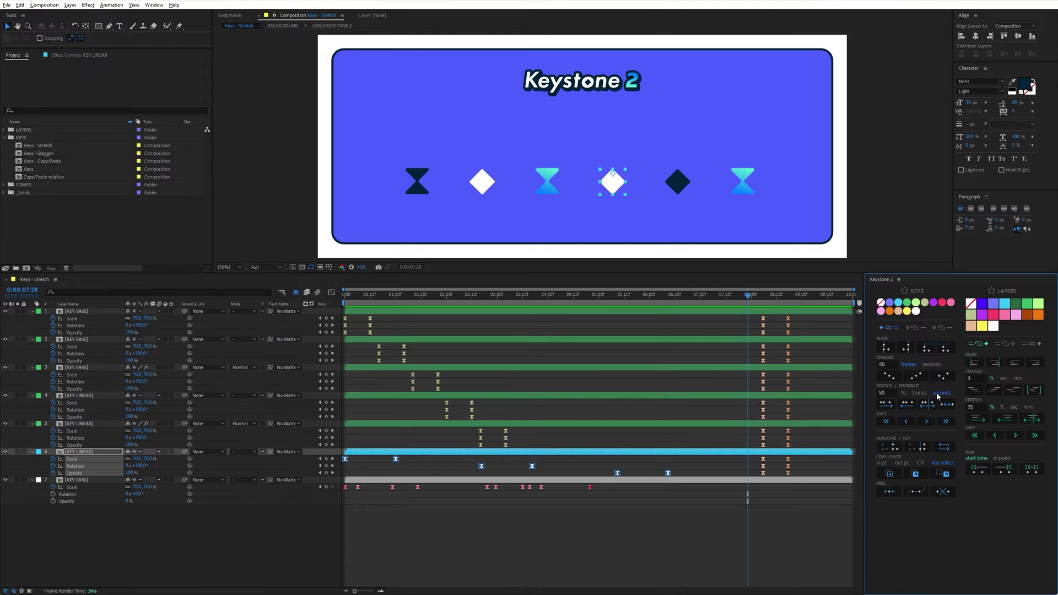
pyautogui.click(888, 395)
pyautogui.doubleClick(889, 395)
pyautogui.write('2')
pyautogui.click(888, 405)
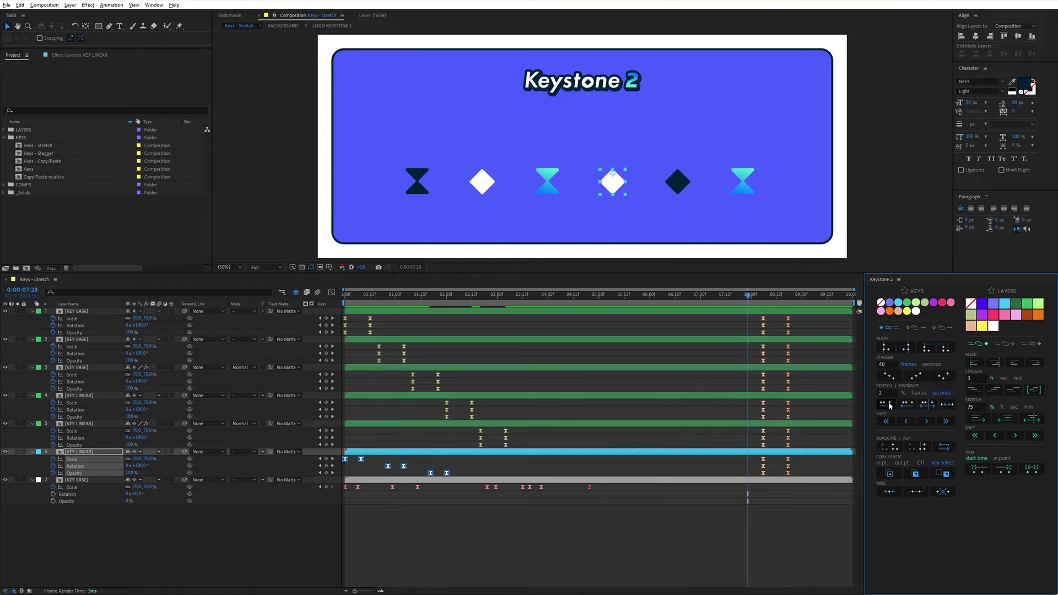
pyautogui.click(888, 405)
pyautogui.click(588, 466)
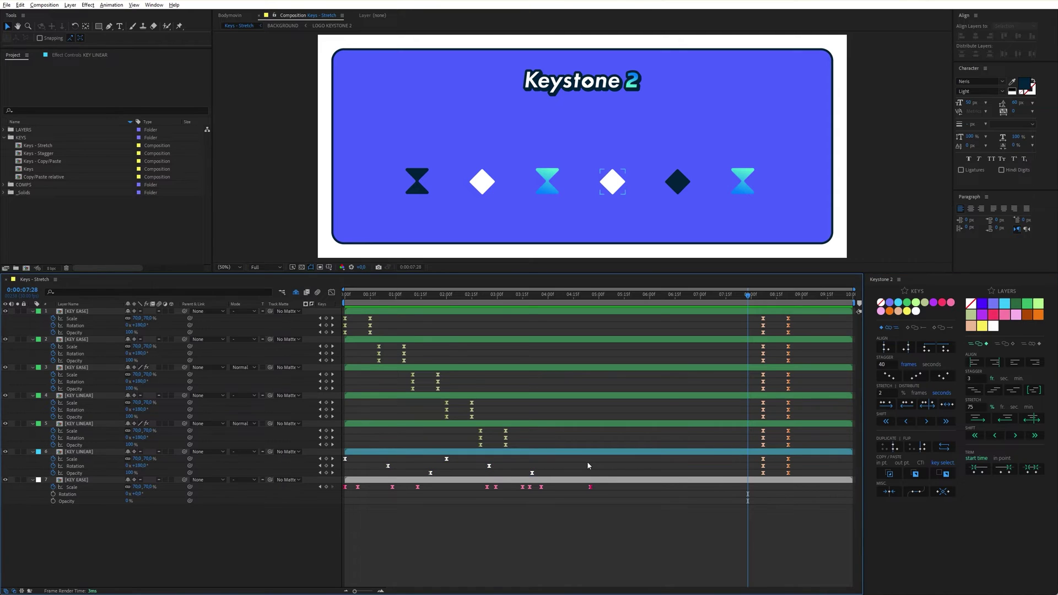
# Step: Stretch layers 1–6's 08:00 end keys earlier with Stretch 20, then evenly distribute layer 7's Scale keys
pyautogui.moveTo(806, 511); pyautogui.dragTo(714, 309)
pyautogui.click(911, 404)
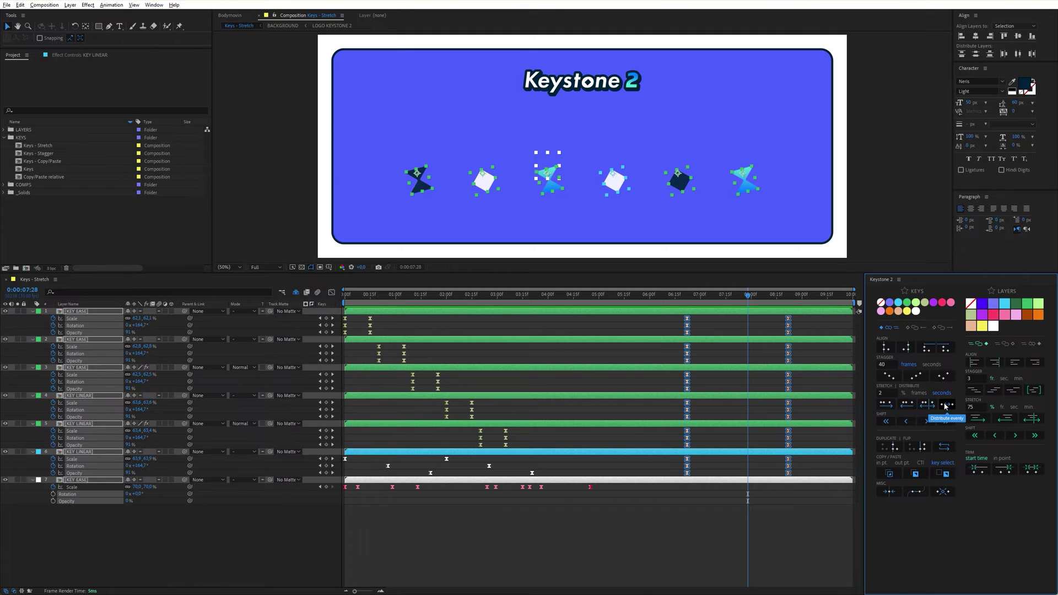
pyautogui.doubleClick(883, 394)
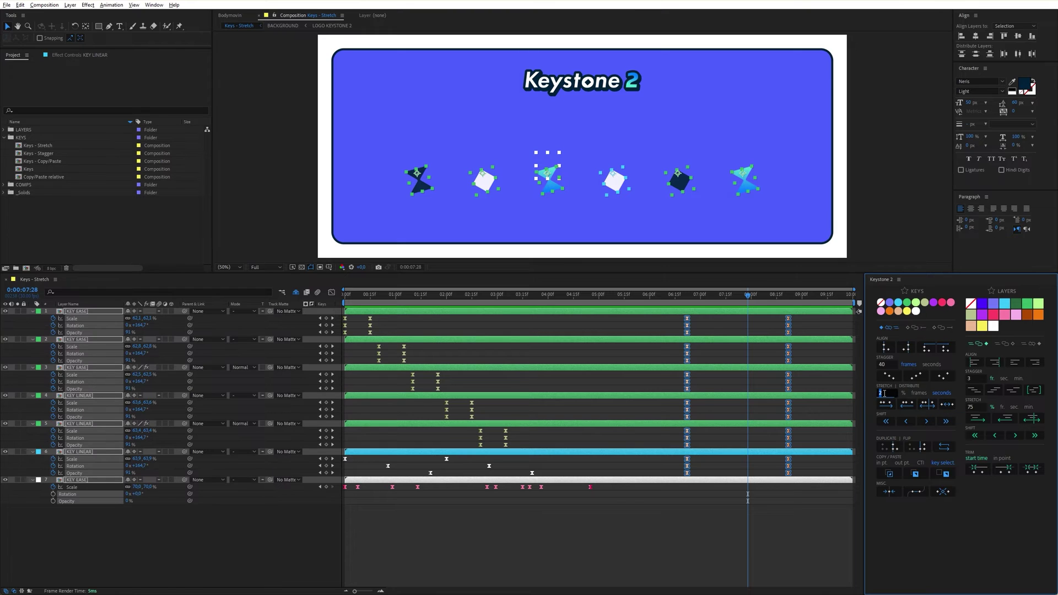
pyautogui.write('20')
pyautogui.moveTo(687, 503); pyautogui.dragTo(331, 484)
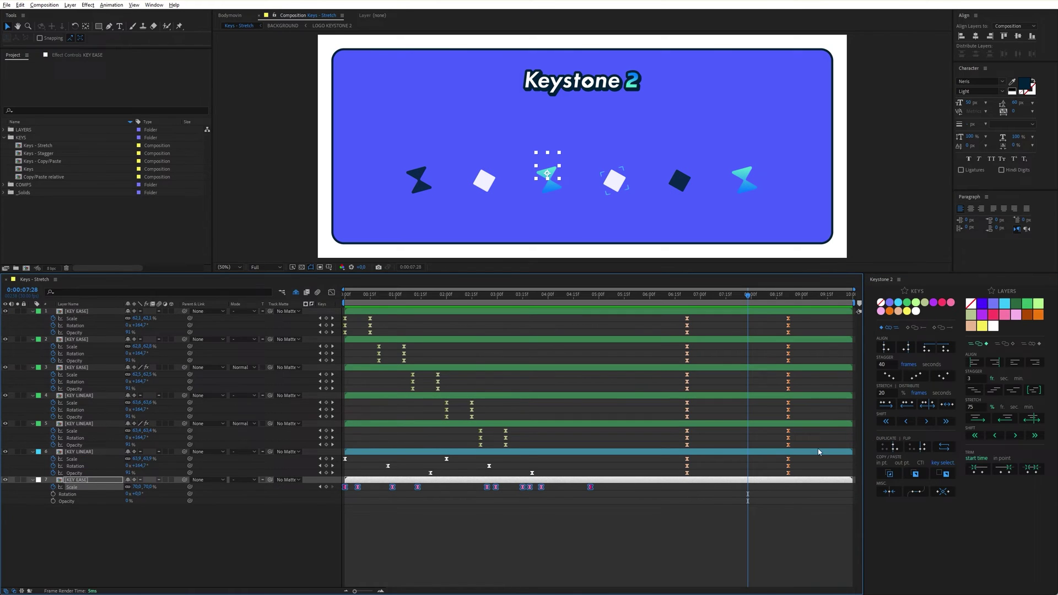
pyautogui.click(943, 405)
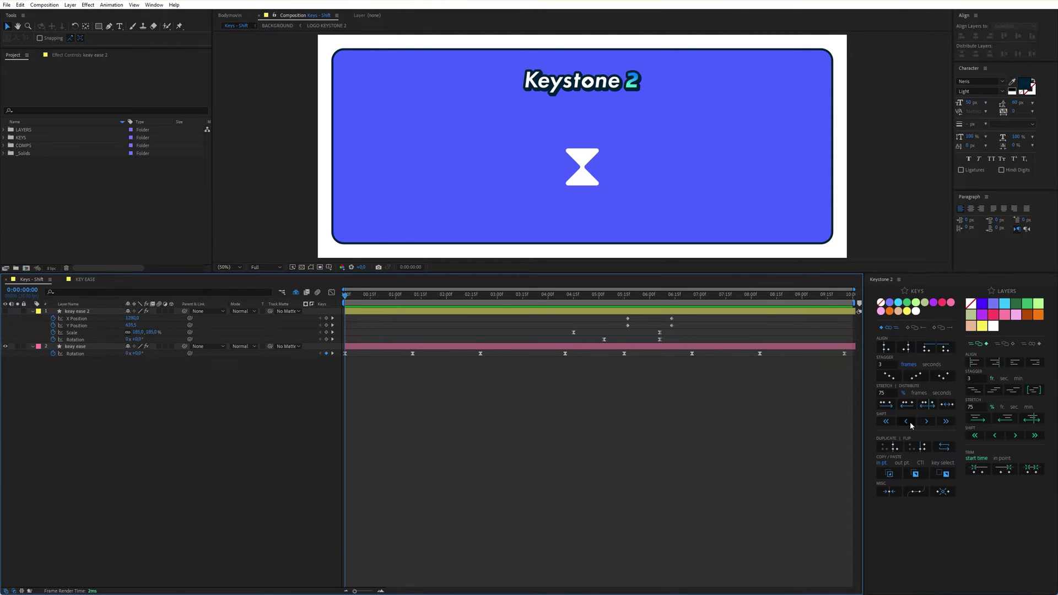
# Step: Select all keay ease 2 keyframes and nudge them earlier and later with Keystone's Shift buttons
pyautogui.moveTo(691, 344); pyautogui.dragTo(537, 309)
pyautogui.click(886, 422)
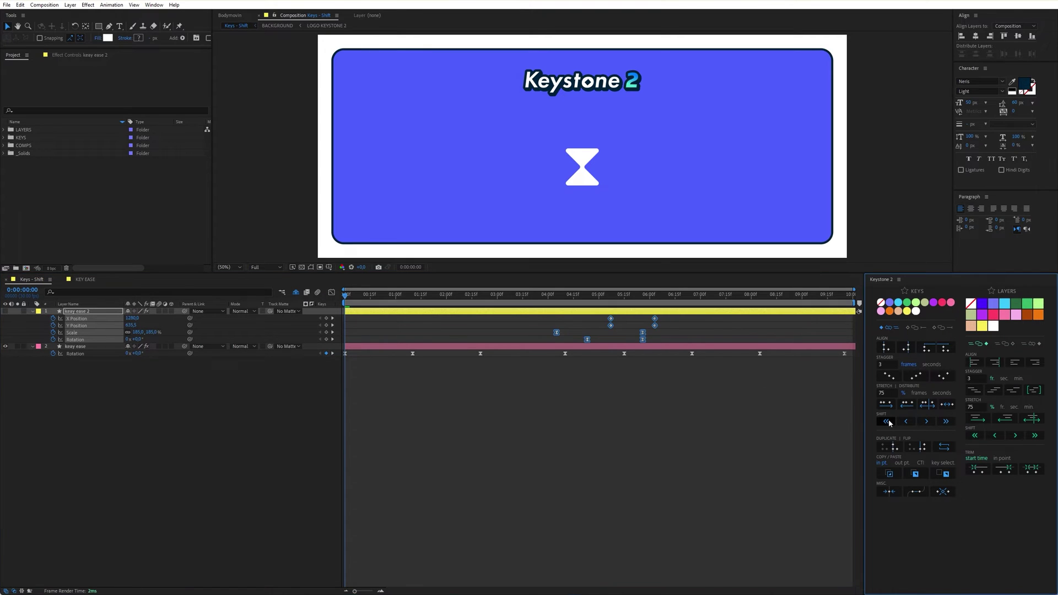
pyautogui.click(887, 422)
pyautogui.click(886, 422)
pyautogui.click(951, 421)
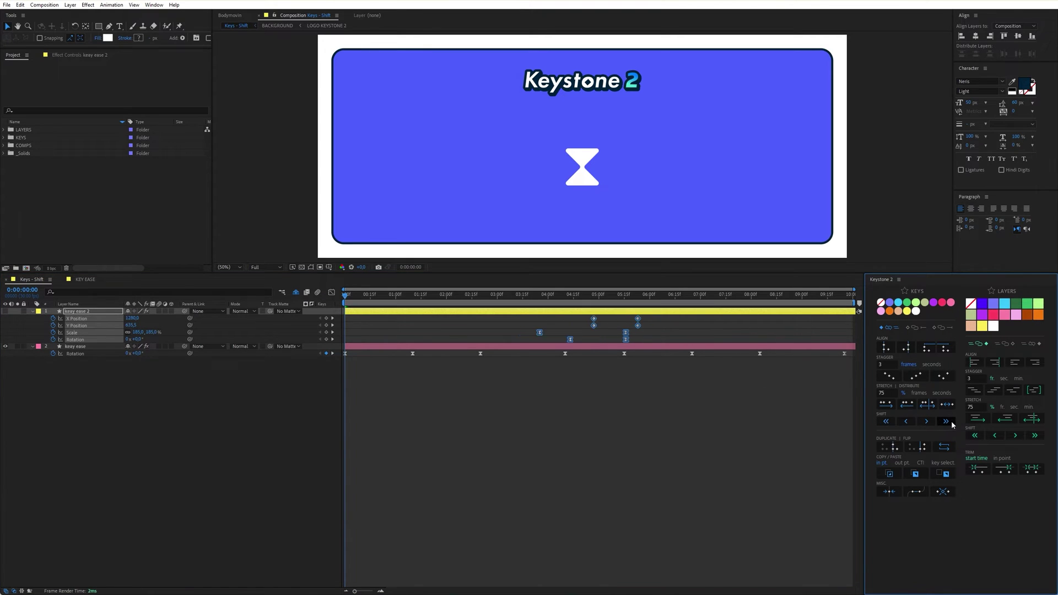
pyautogui.click(950, 421)
pyautogui.click(950, 422)
pyautogui.click(930, 421)
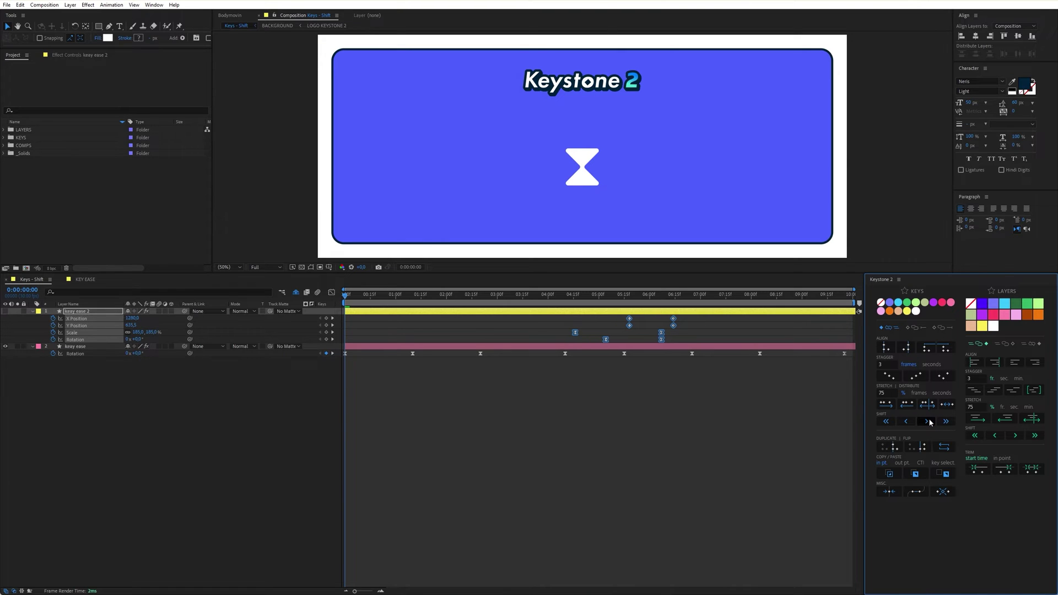
pyautogui.click(931, 421)
pyautogui.click(908, 421)
pyautogui.click(908, 421)
pyautogui.click(907, 421)
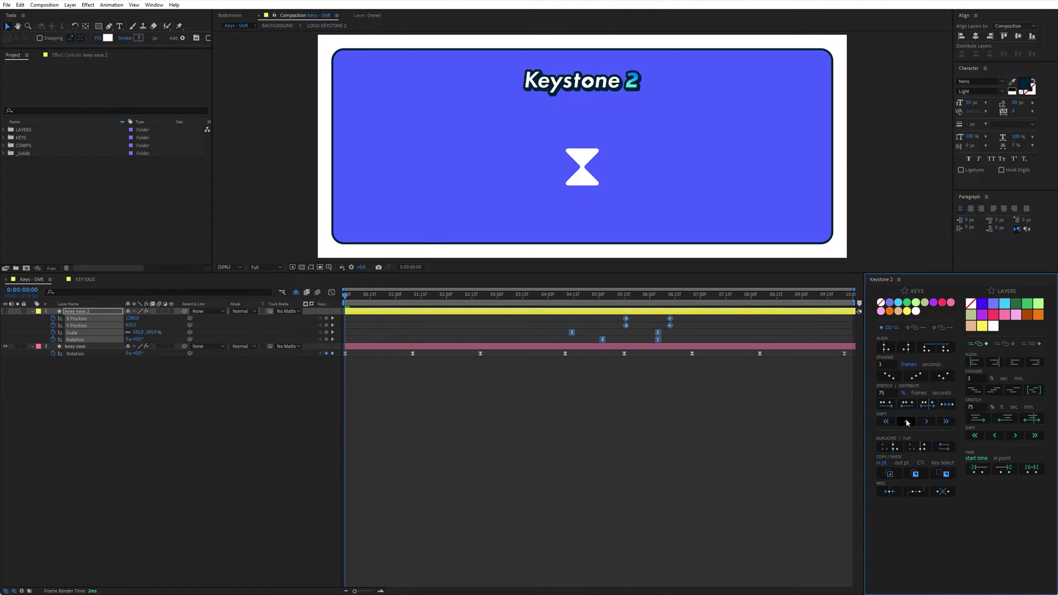
pyautogui.click(908, 421)
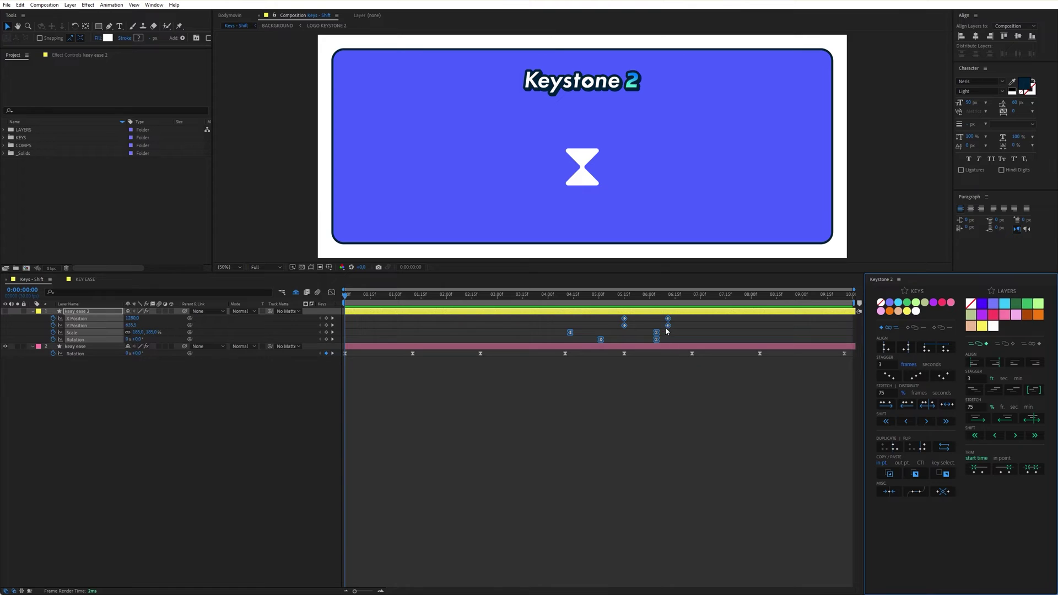
# Step: Drag keay ease 2's keys earlier and shift them a large step back and forth, then select keay ease's Rotation keys
pyautogui.moveTo(666, 331)
pyautogui.mouseDown()
pyautogui.moveTo(727, 331)
pyautogui.moveTo(574, 334)
pyautogui.moveTo(717, 334)
pyautogui.moveTo(638, 335)
pyautogui.moveTo(669, 335)
pyautogui.mouseUp()
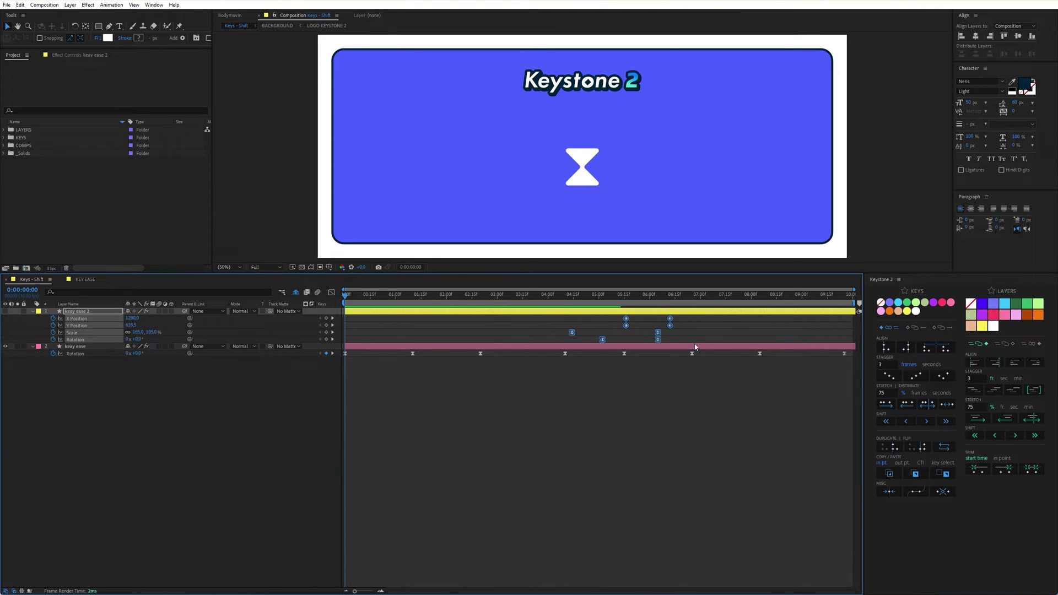
pyautogui.click(885, 421)
pyautogui.click(946, 422)
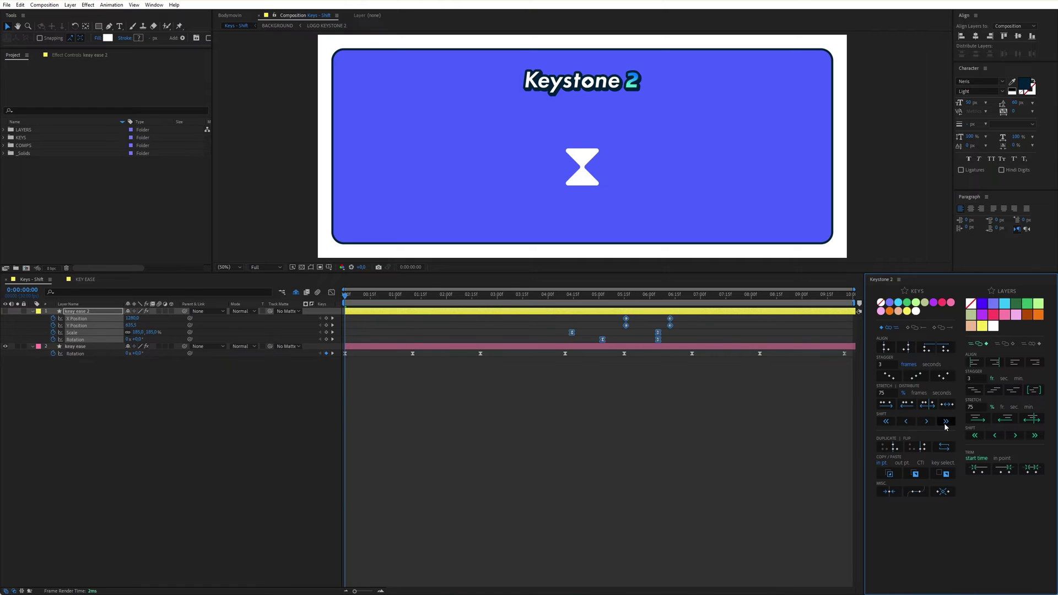
pyautogui.click(694, 399)
pyautogui.click(97, 353)
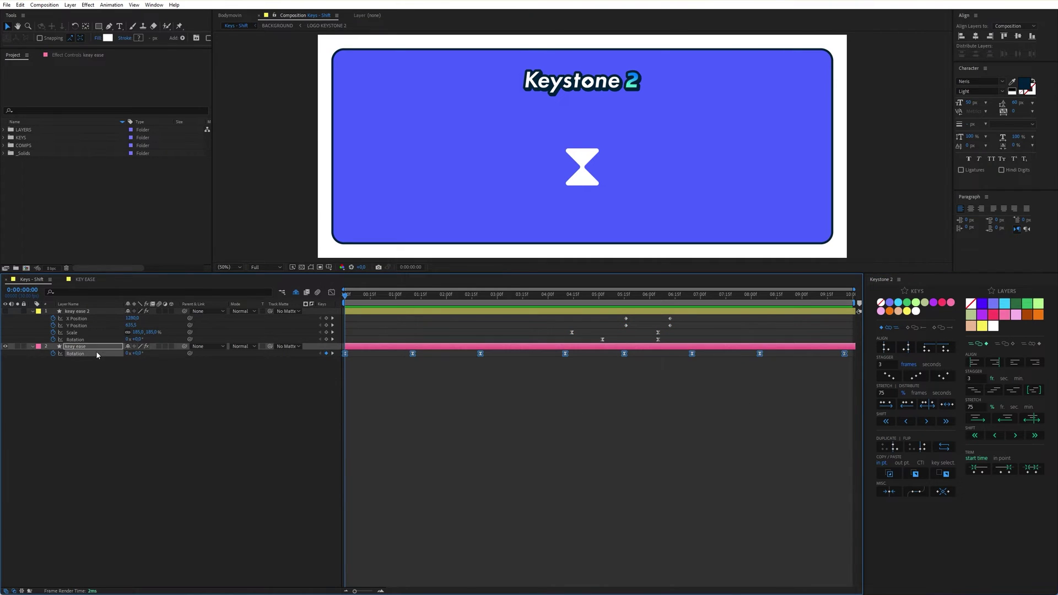
# Step: In the Graph Editor, drag the first Rotation peak earlier to 00:14f and the 50° key later
pyautogui.click(332, 293)
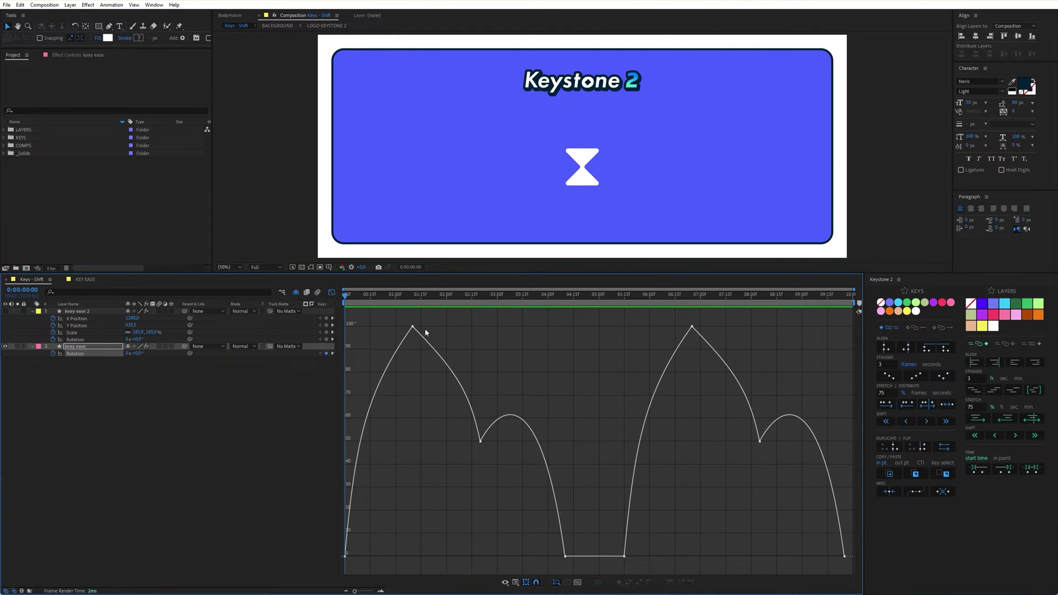
pyautogui.moveTo(412, 327); pyautogui.dragTo(375, 330)
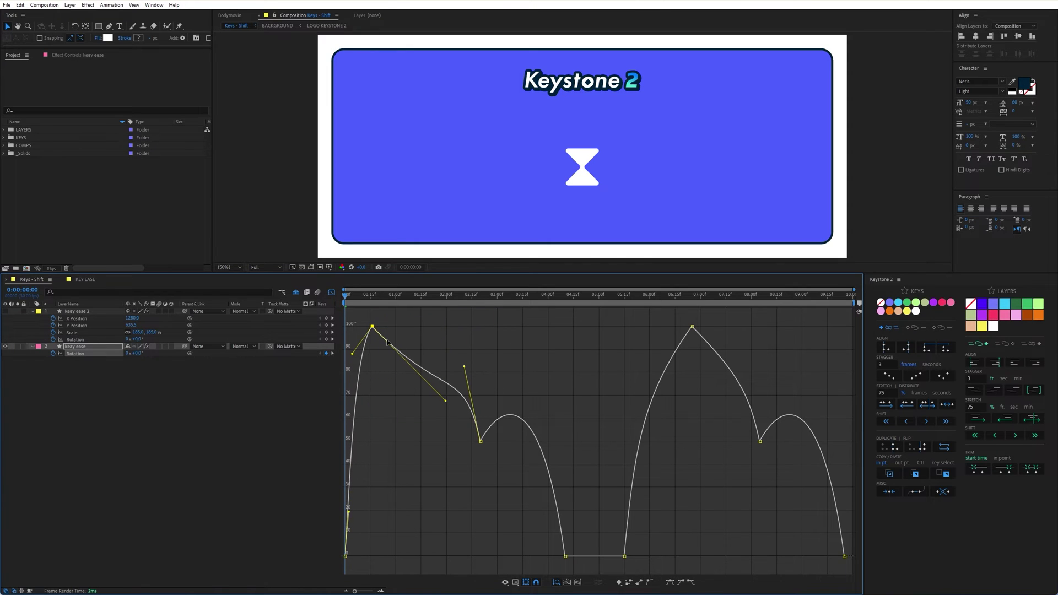
pyautogui.moveTo(481, 441); pyautogui.dragTo(535, 444)
# Step: Shift the second Rotation peak back and forth with Keystone, then align it to 06:03
pyautogui.click(692, 327)
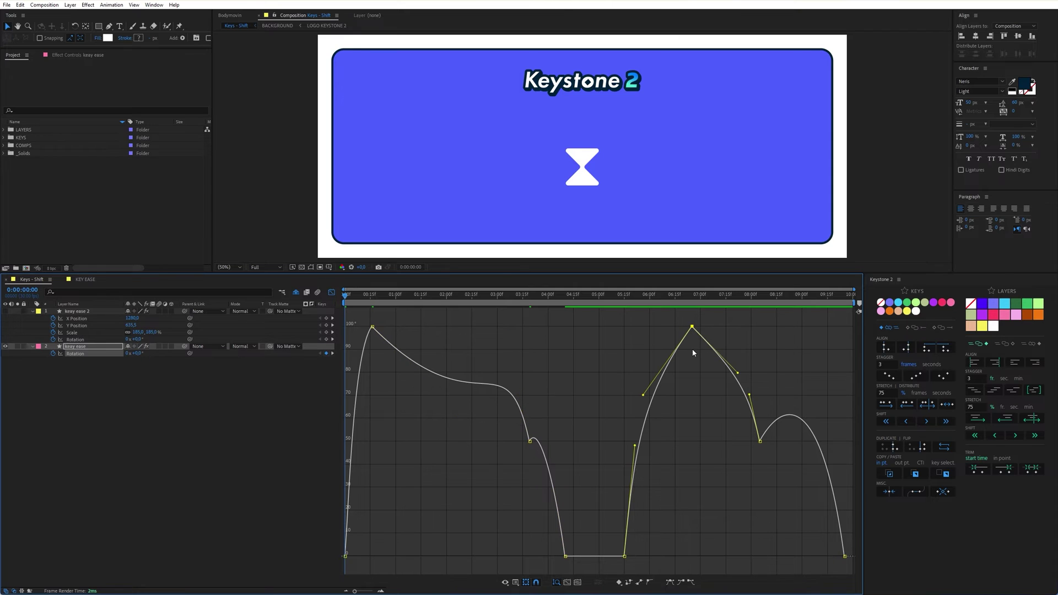
pyautogui.click(886, 421)
pyautogui.click(886, 421)
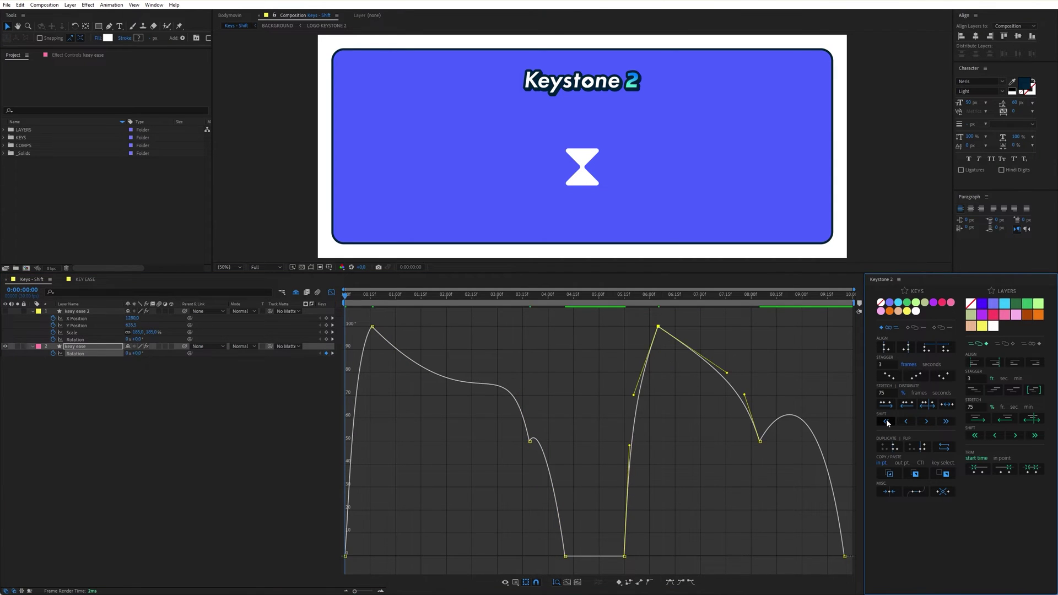
pyautogui.click(886, 421)
pyautogui.click(946, 422)
pyautogui.click(946, 422)
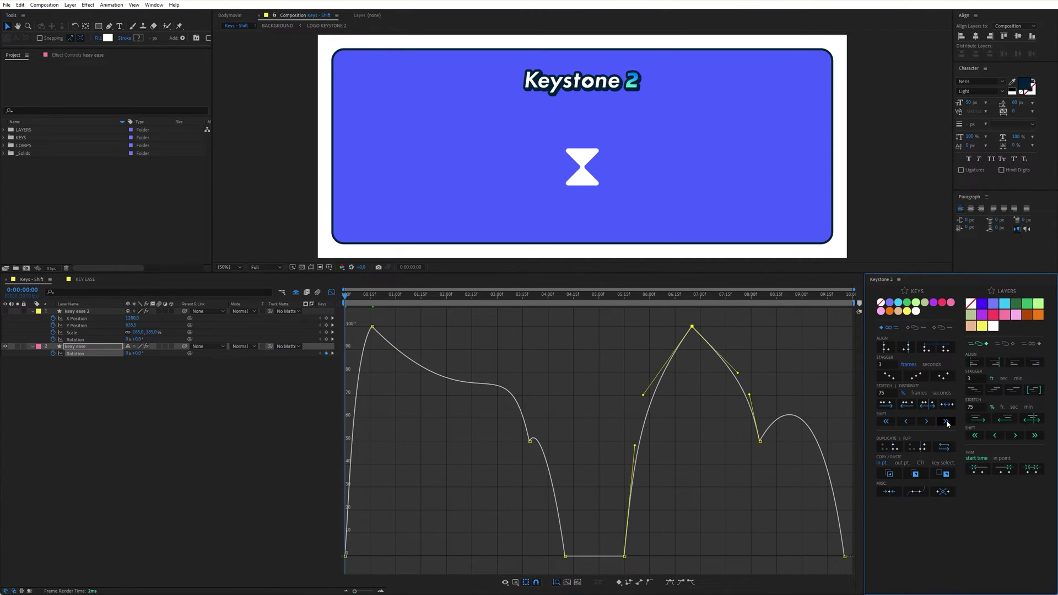
pyautogui.click(946, 423)
pyautogui.click(946, 422)
pyautogui.click(886, 421)
pyautogui.click(886, 421)
pyautogui.click(886, 421)
pyautogui.click(946, 422)
pyautogui.click(946, 422)
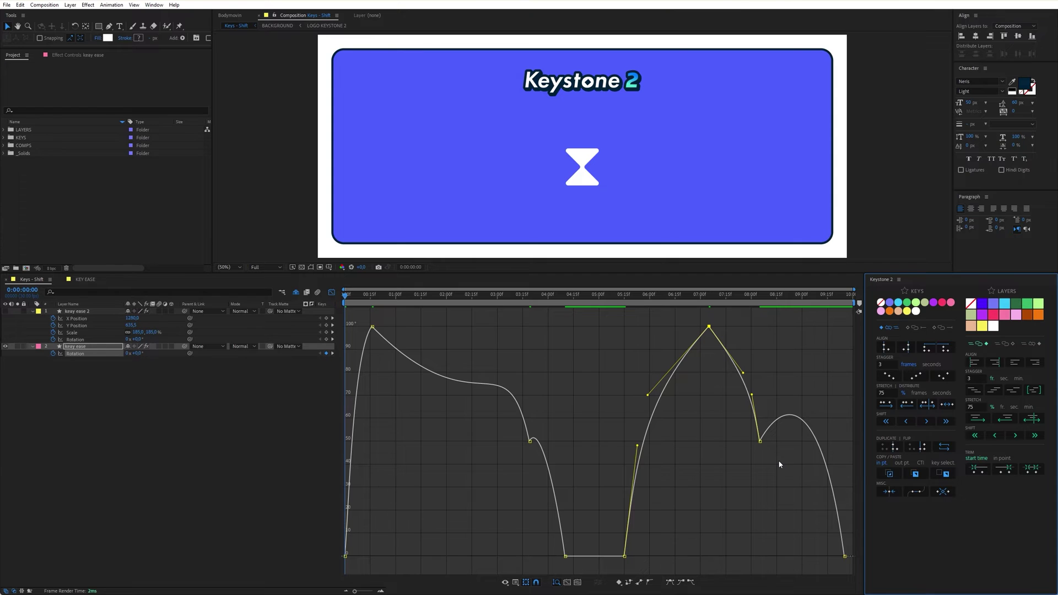
pyautogui.click(655, 298)
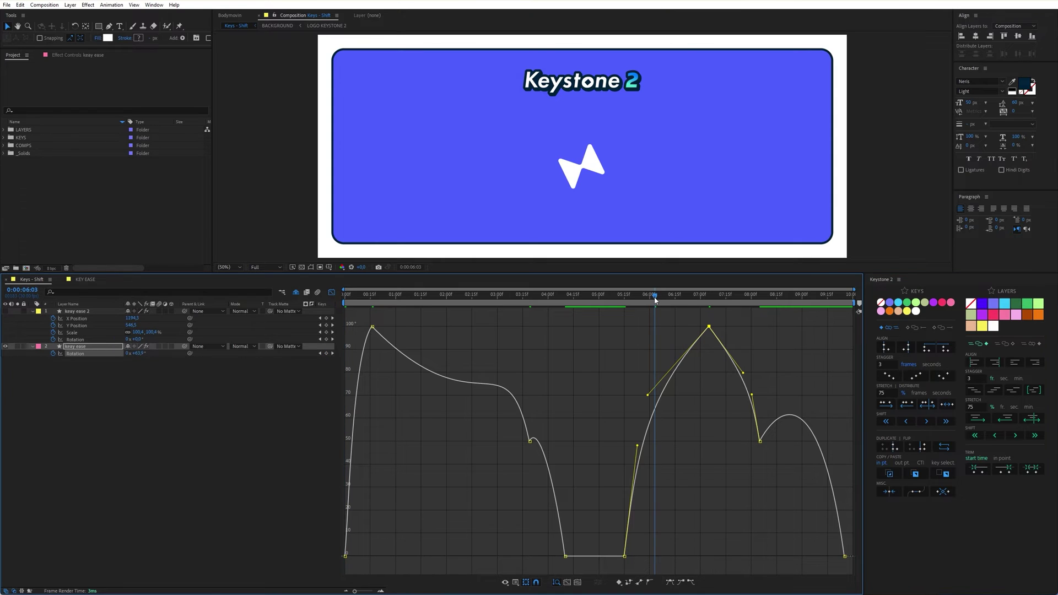
pyautogui.click(885, 348)
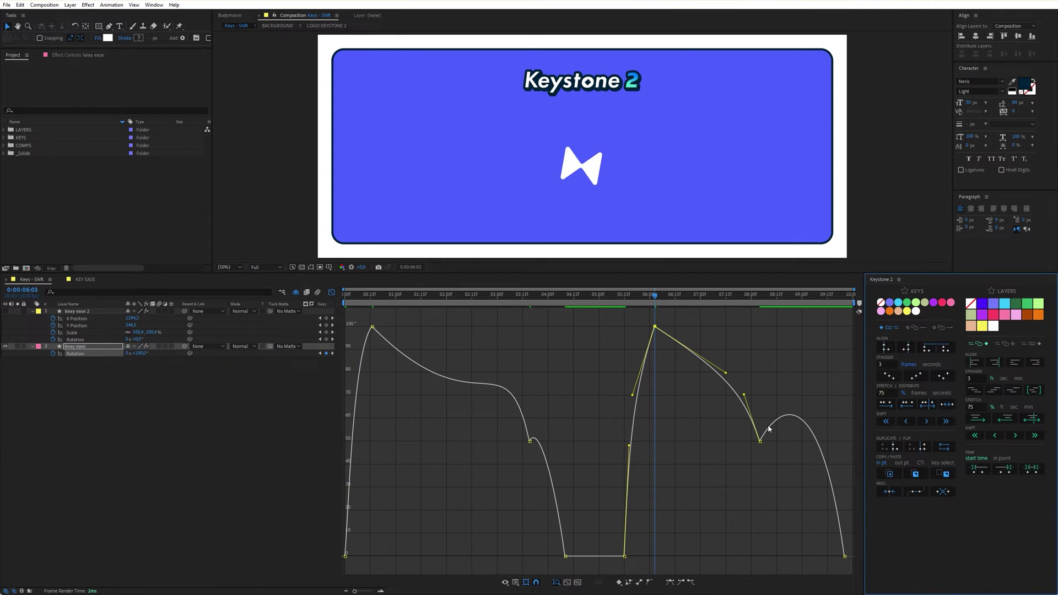
# Step: Compress the last two Rotation keys with Stretch 75% three times, then select all Rotation keys
pyautogui.moveTo(853, 564); pyautogui.dragTo(752, 419)
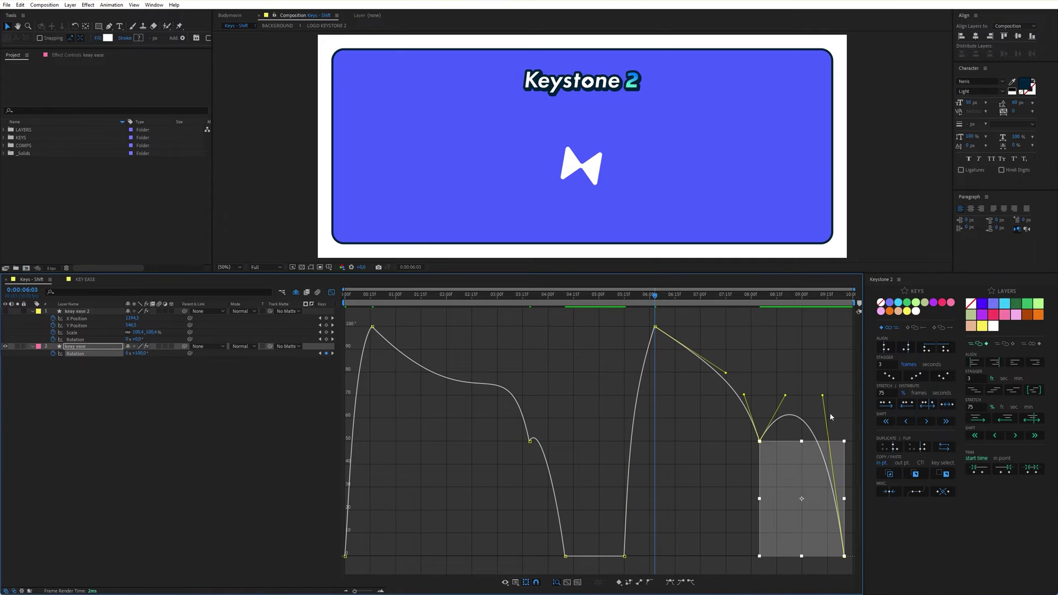
pyautogui.click(907, 404)
pyautogui.click(906, 403)
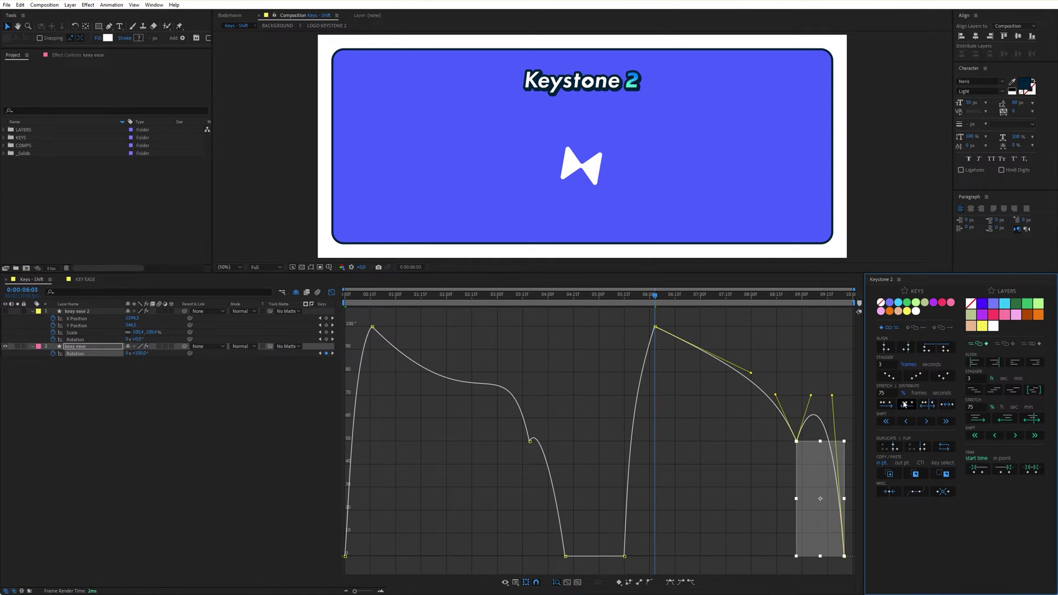
pyautogui.click(906, 404)
pyautogui.click(808, 348)
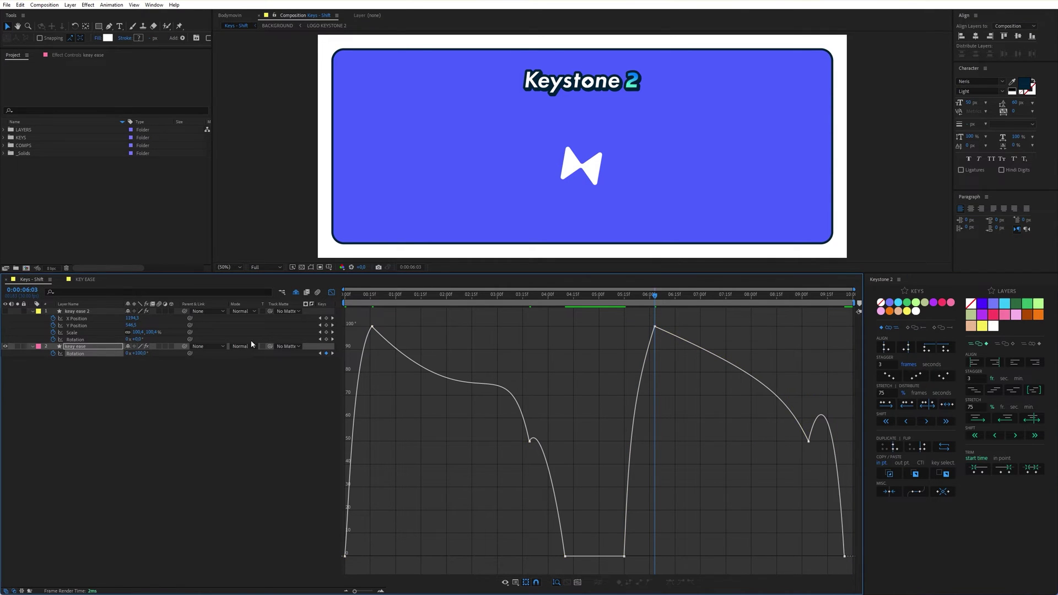
pyautogui.click(116, 354)
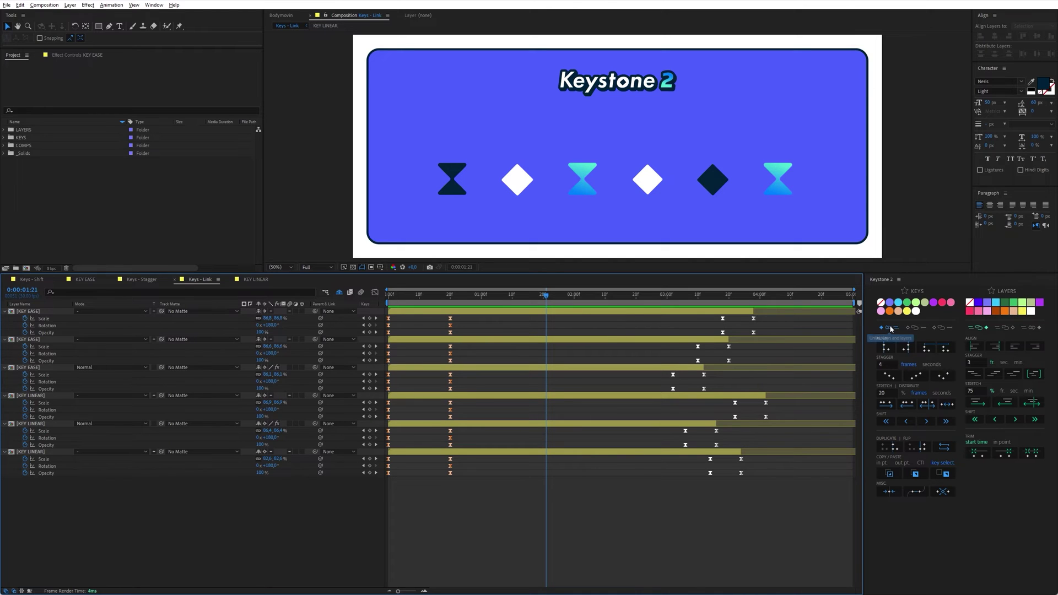
# Step: Select all six layers' first two keyframes, test Shift >> and <<, then align them to 0:00:01:21
pyautogui.moveTo(496, 492); pyautogui.dragTo(383, 306)
pyautogui.click(947, 422)
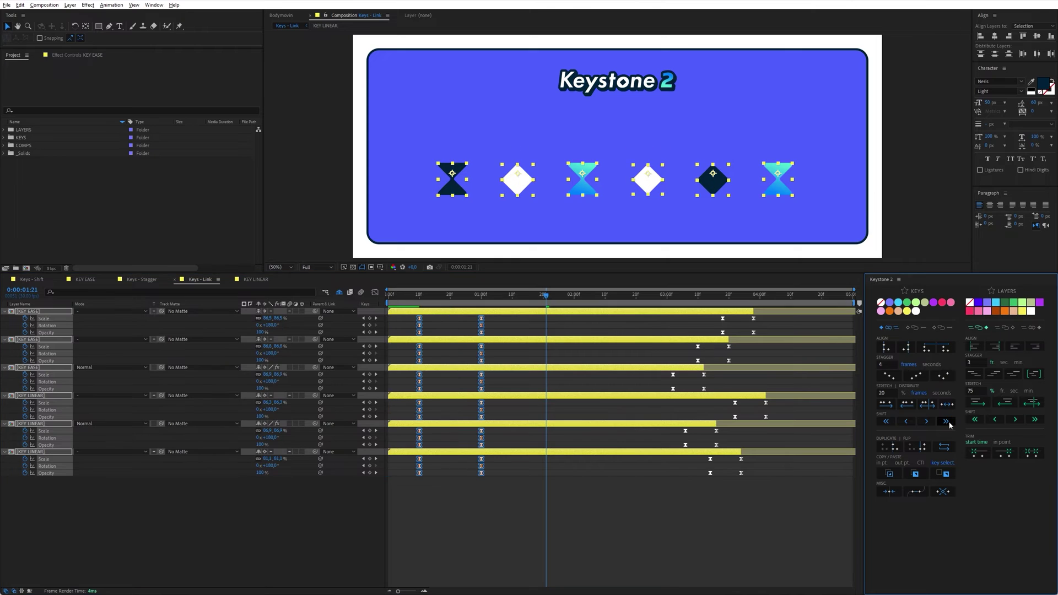
pyautogui.click(887, 422)
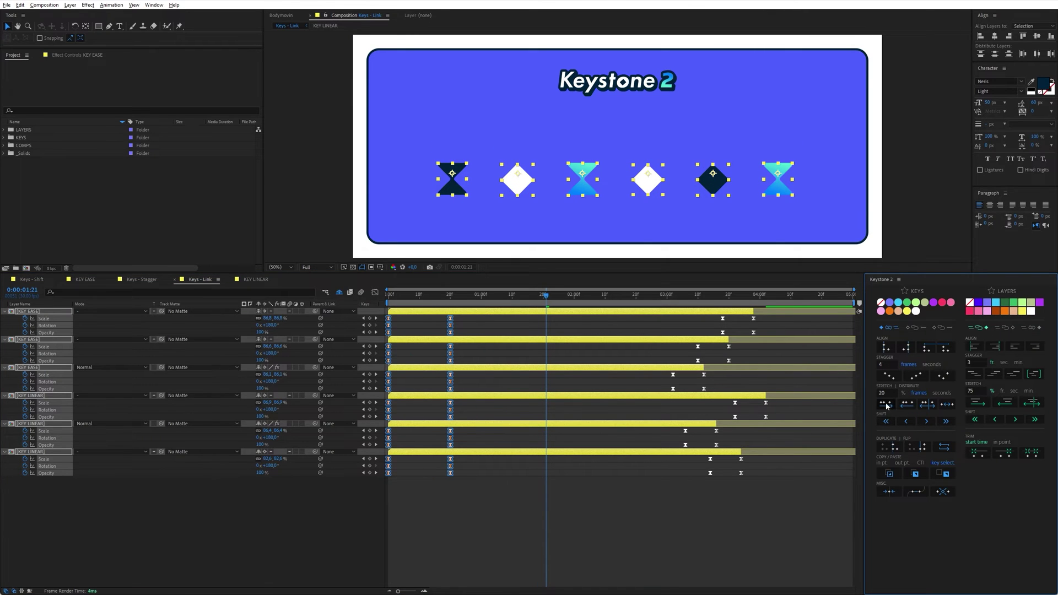
pyautogui.click(887, 349)
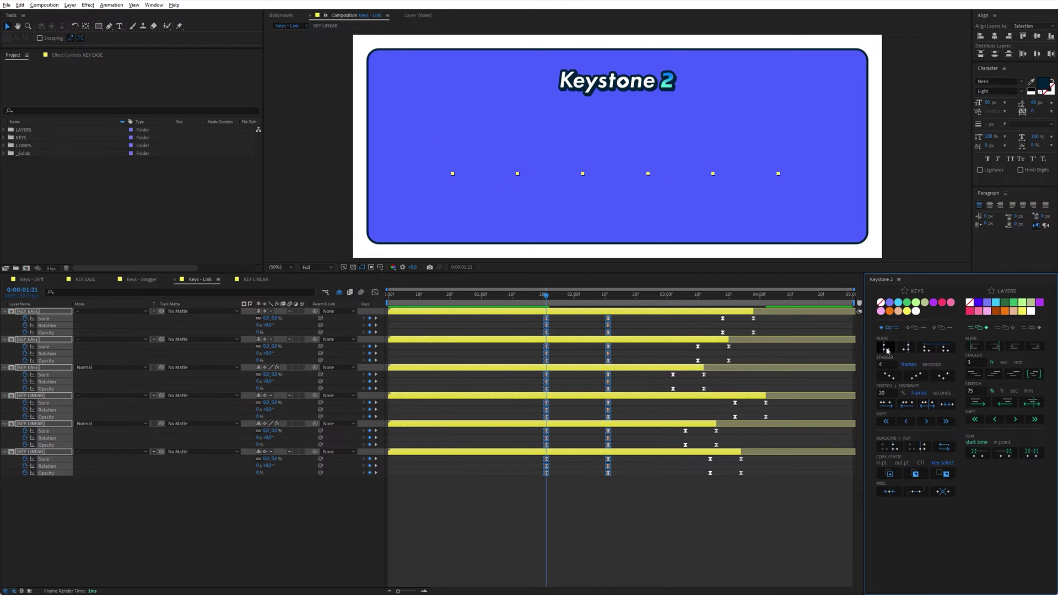
# Step: Align the first keyframes to each layer's start and stagger them 4 frames per layer
pyautogui.moveTo(609, 326); pyautogui.dragTo(550, 342)
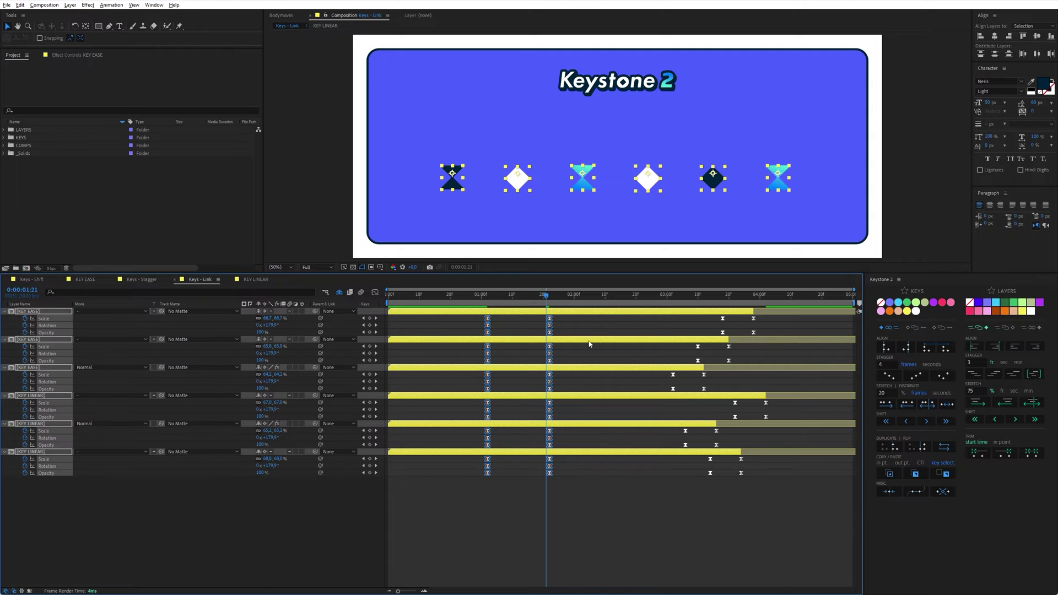
pyautogui.click(928, 348)
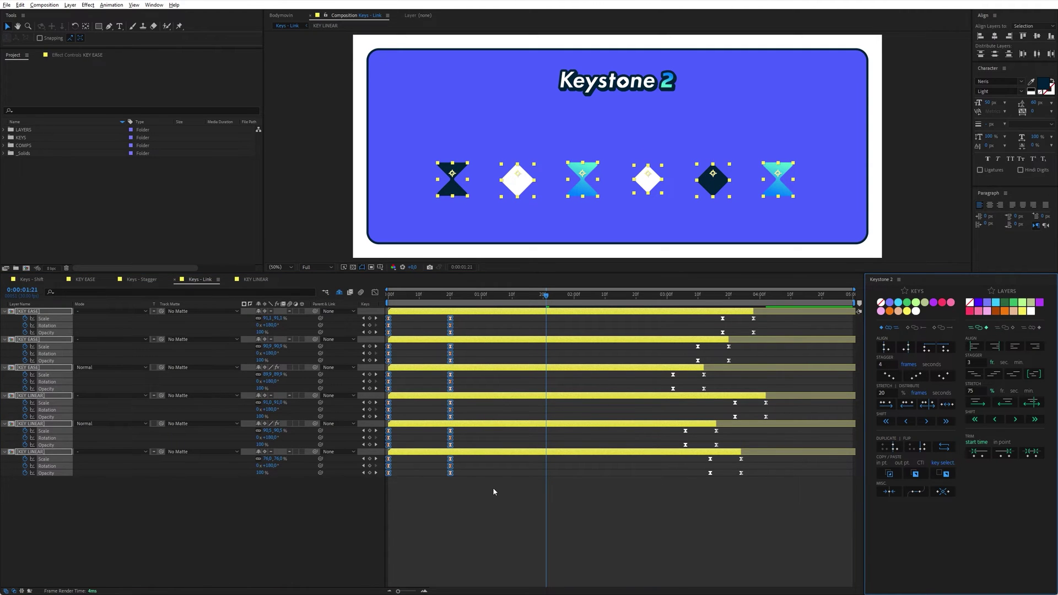
pyautogui.click(888, 375)
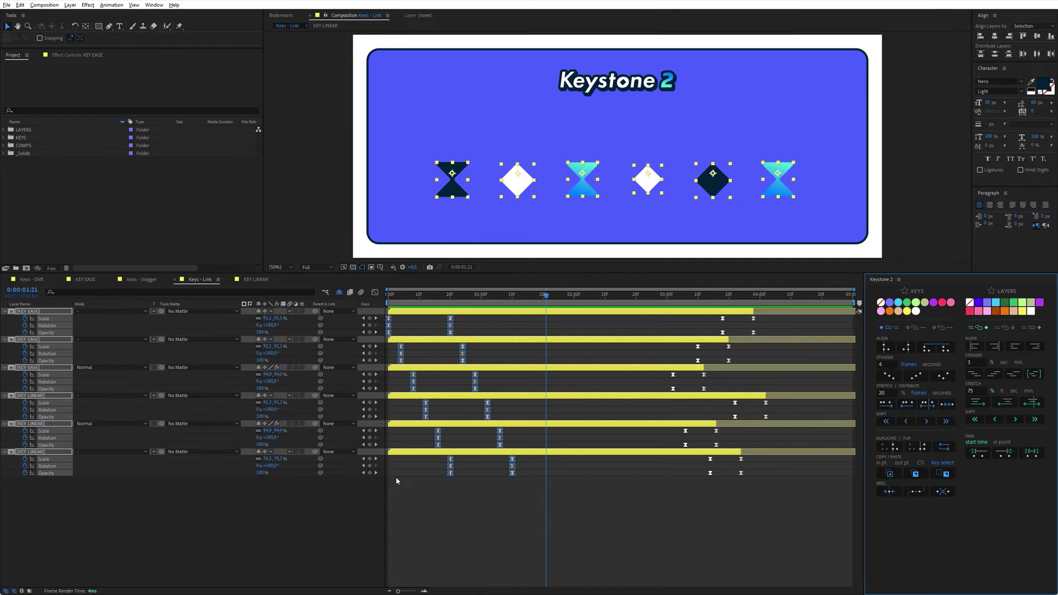
# Step: Test 4-frame layer and key offsets on the second and third KEY EASE layers, then undo twice
pyautogui.click(395, 477)
pyautogui.moveTo(416, 302); pyautogui.dragTo(402, 301)
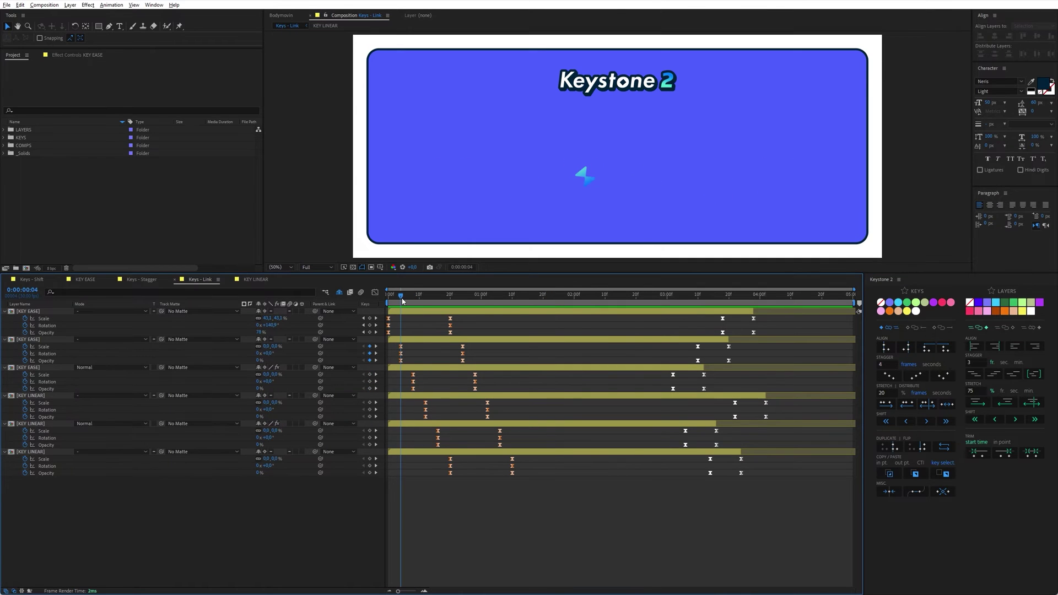
pyautogui.moveTo(403, 339); pyautogui.dragTo(415, 339)
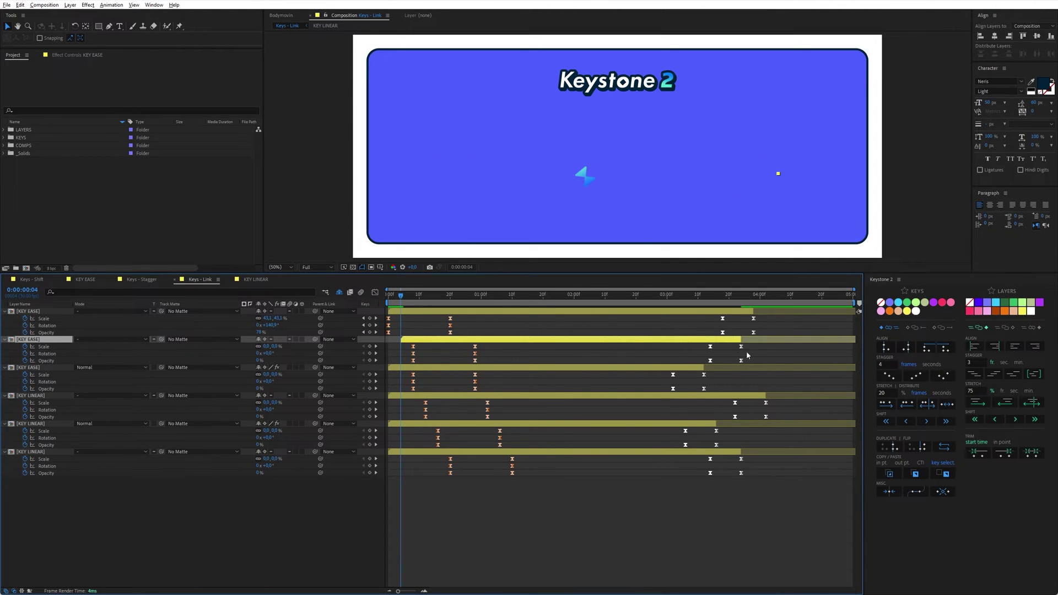
pyautogui.moveTo(760, 344); pyautogui.dragTo(441, 367)
pyautogui.click(416, 298)
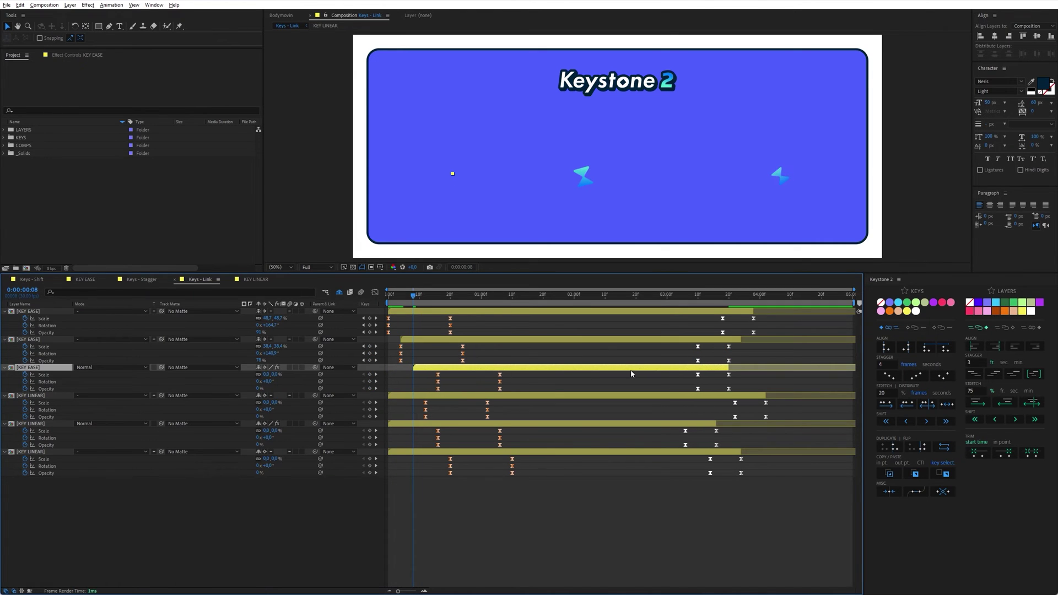
pyautogui.moveTo(747, 377); pyautogui.dragTo(413, 377)
pyautogui.hotkey('ctrl', 'z')
pyautogui.hotkey('ctrl', 'z')
pyautogui.hotkey('ctrl', 'z')
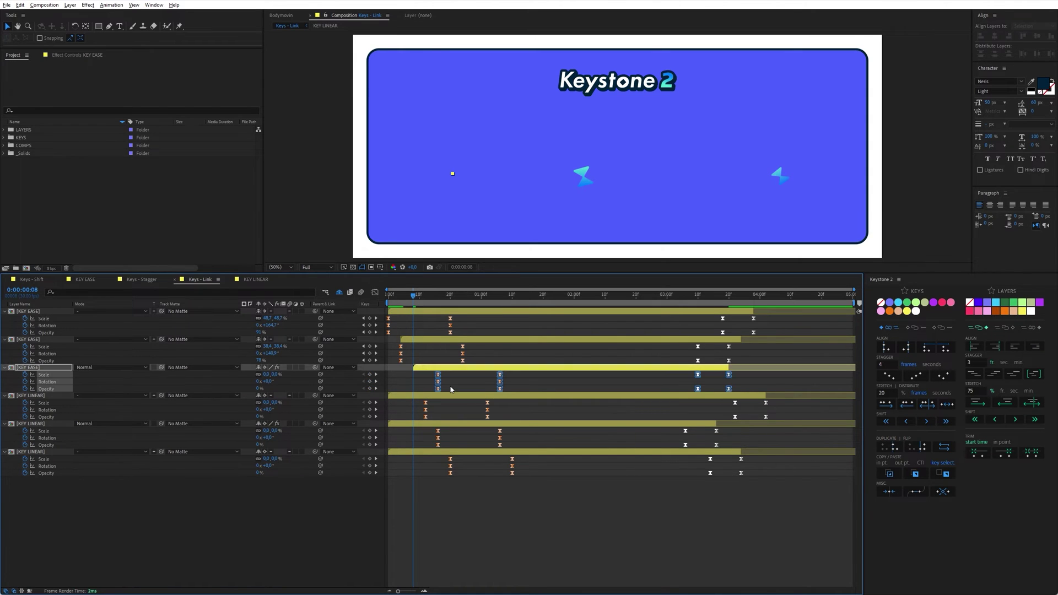
pyautogui.hotkey('ctrl', 'z')
pyautogui.hotkey('ctrl', 'z')
pyautogui.hotkey('ctrl', 'z')
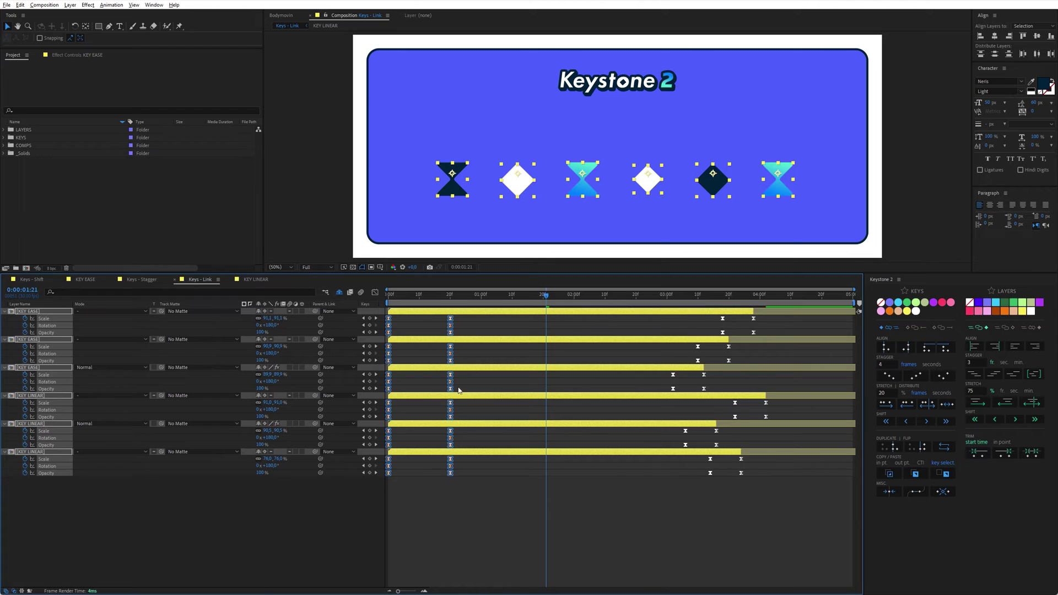
# Step: Stagger the keyframes 4 frames in descending order, then select all six layers' closing keyframes
pyautogui.click(914, 328)
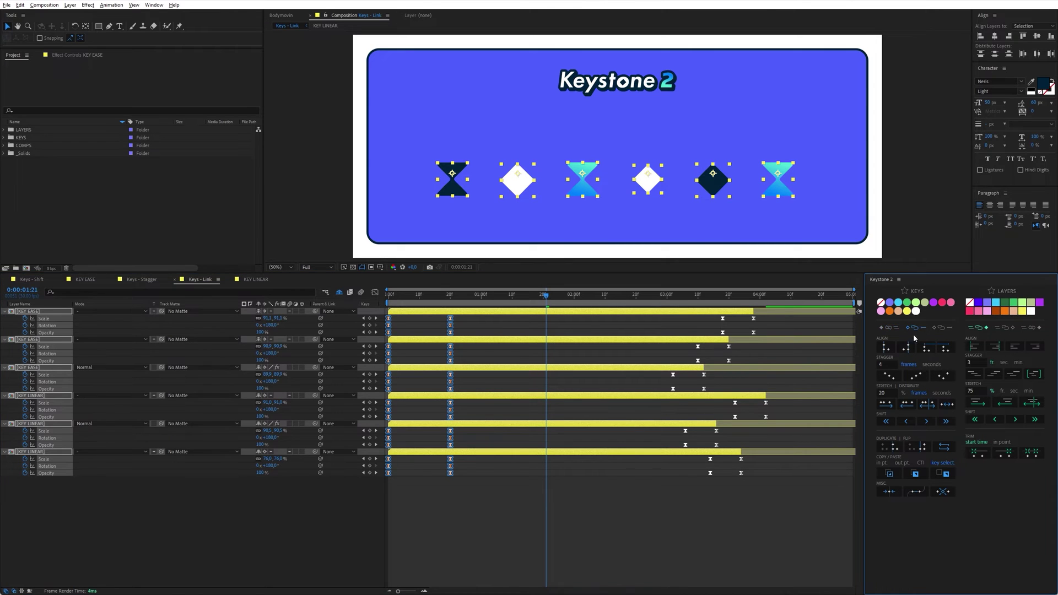
pyautogui.click(889, 377)
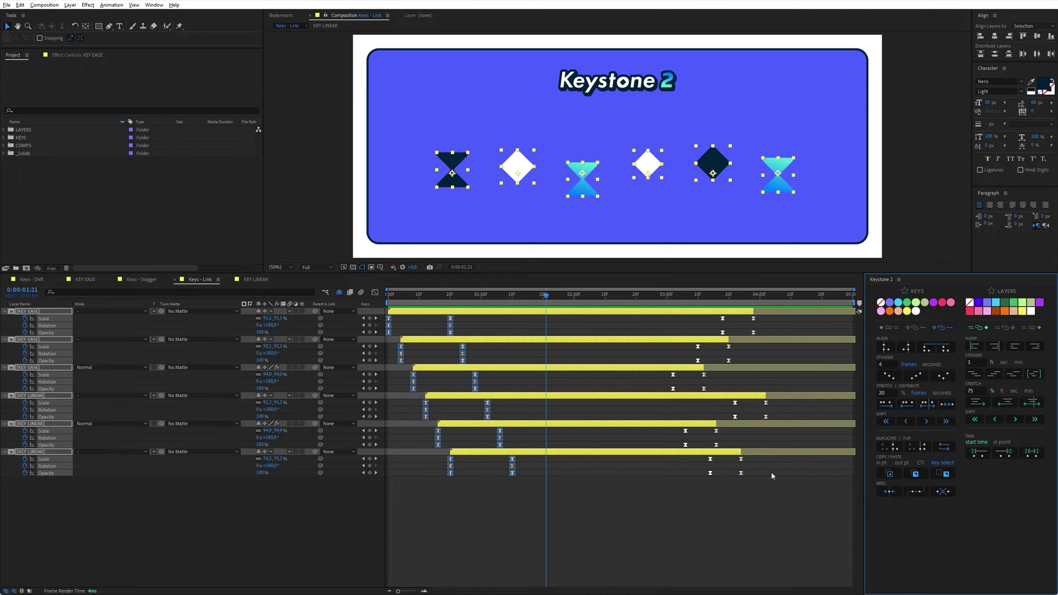
pyautogui.moveTo(791, 474); pyautogui.dragTo(656, 302)
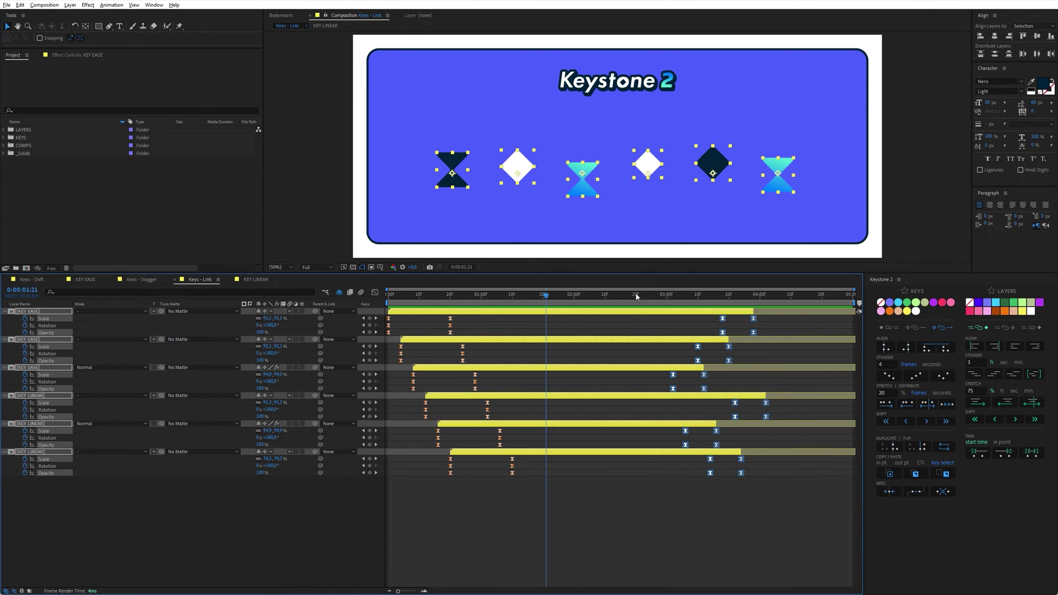
# Step: Align all closing keyframes to 0:00:02:13 and clear the selection
pyautogui.click(615, 297)
pyautogui.click(906, 347)
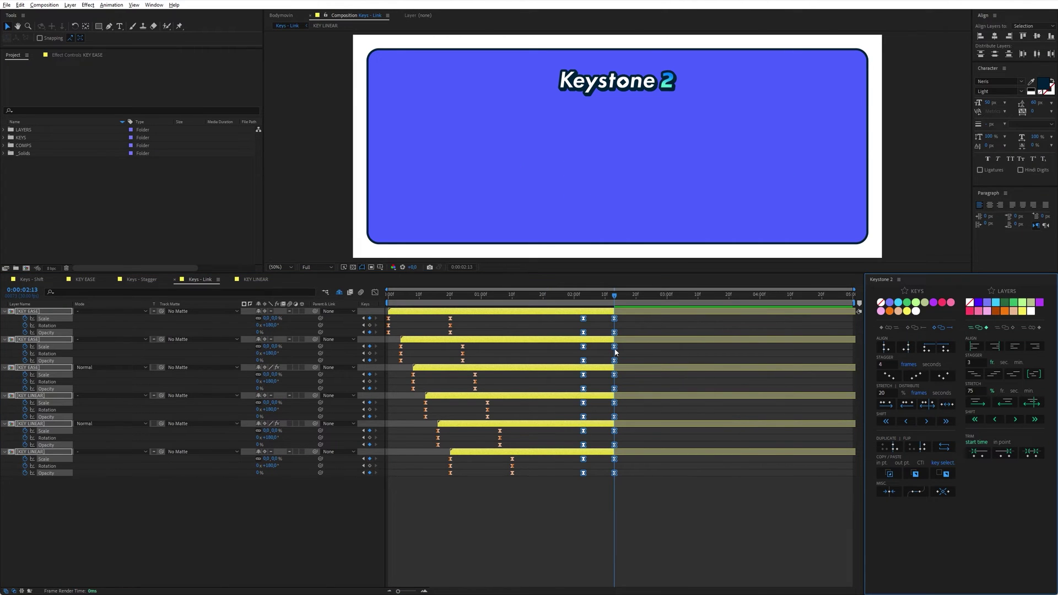
pyautogui.click(684, 326)
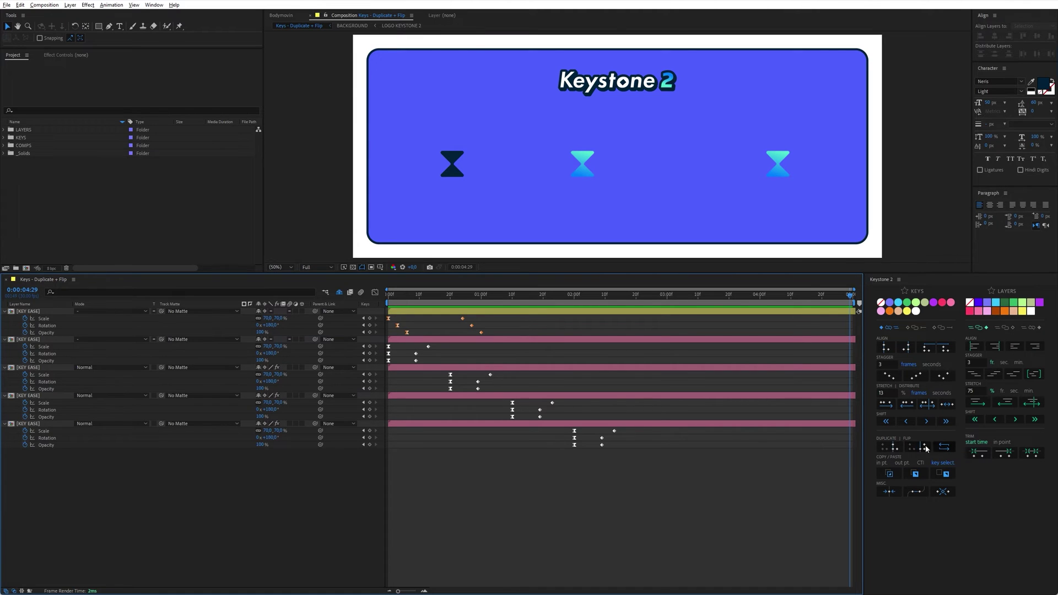
# Step: Duplicate the top layer's keyframes at 0:00:01:17
pyautogui.moveTo(509, 335); pyautogui.dragTo(348, 307)
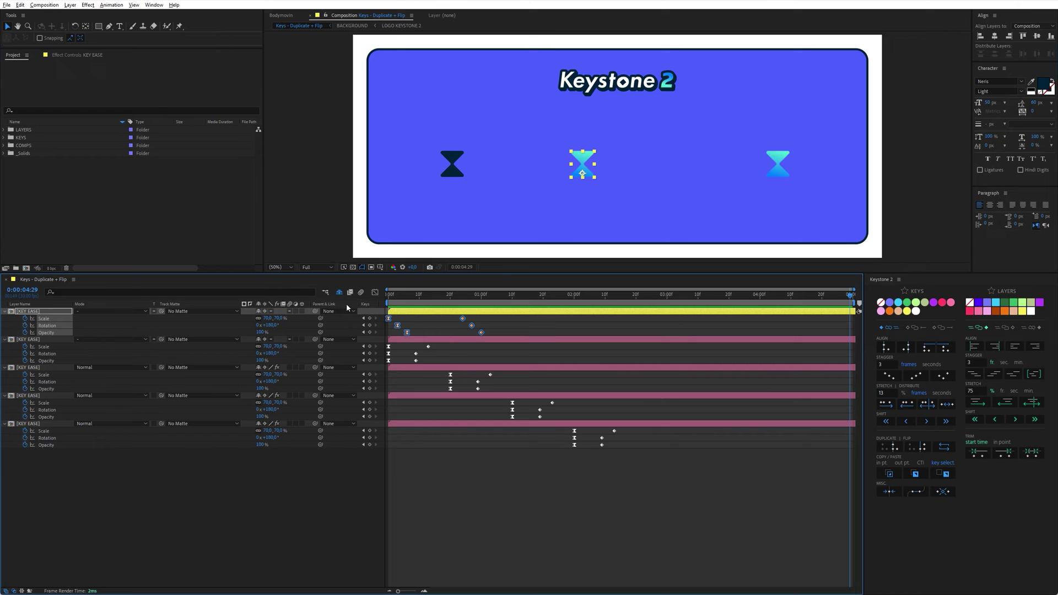
pyautogui.click(533, 295)
pyautogui.click(893, 448)
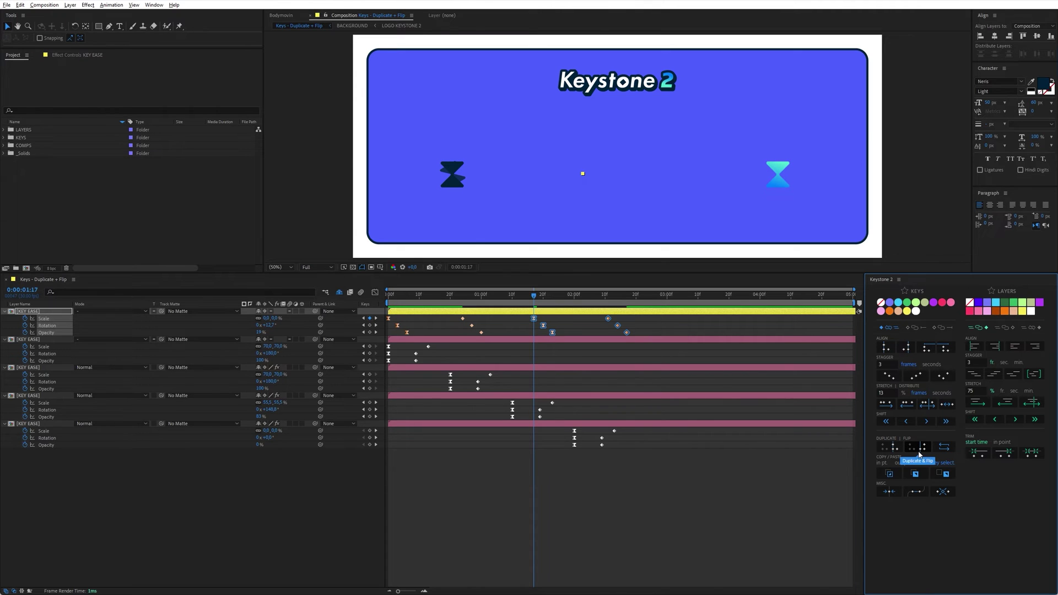
# Step: Add a Duplicate + Flip copy at 0:00:03:09 and toggle Flip on the selected keys several times
pyautogui.click(695, 296)
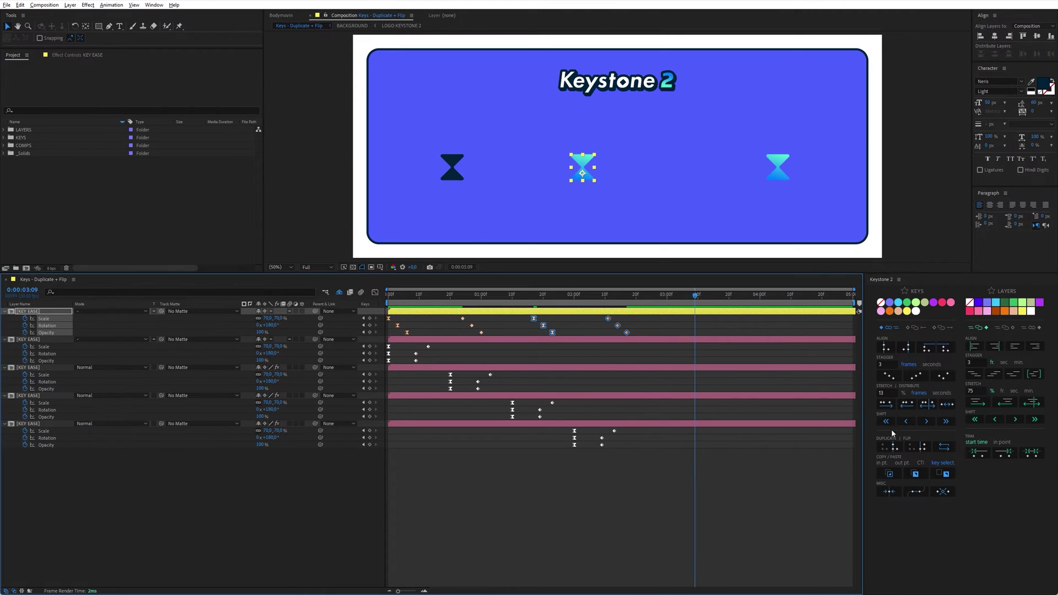
pyautogui.click(925, 447)
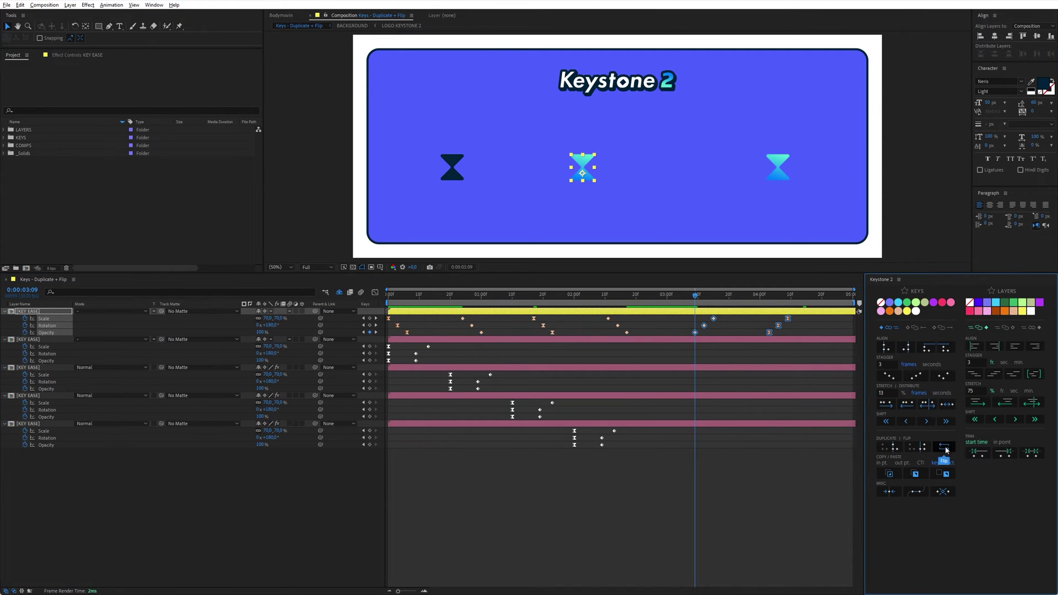
pyautogui.click(944, 447)
pyautogui.click(945, 450)
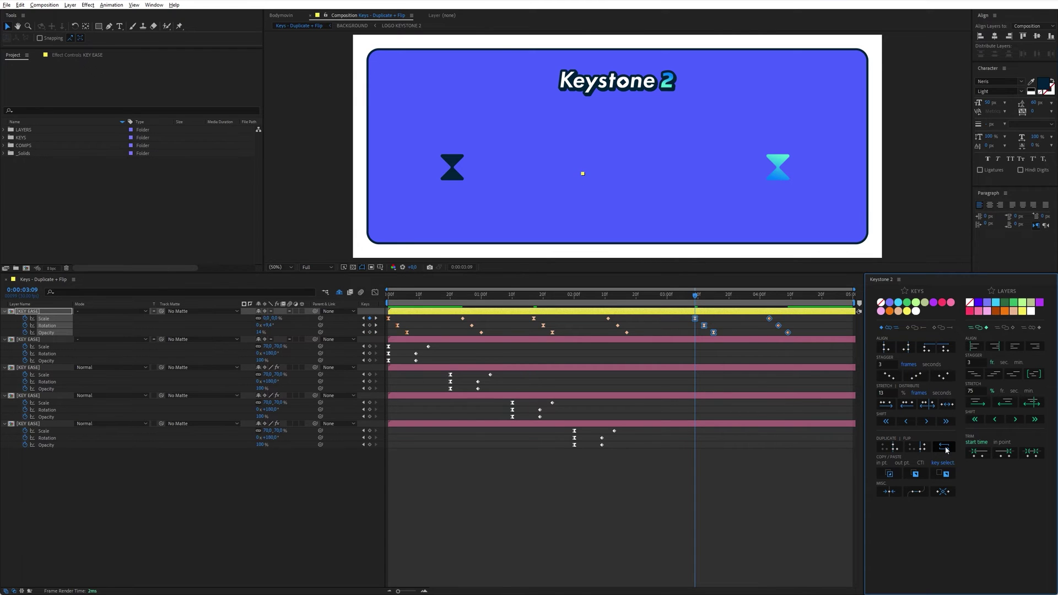
pyautogui.click(946, 450)
pyautogui.click(945, 450)
# Step: Flip the top layer's selected keyframes three more times
pyautogui.click(945, 450)
pyautogui.click(946, 450)
pyautogui.click(946, 450)
# Step: Select the keyframes of hourglass layers 2–5 and flip them repeatedly until restored
pyautogui.moveTo(692, 455); pyautogui.dragTo(332, 335)
pyautogui.click(945, 450)
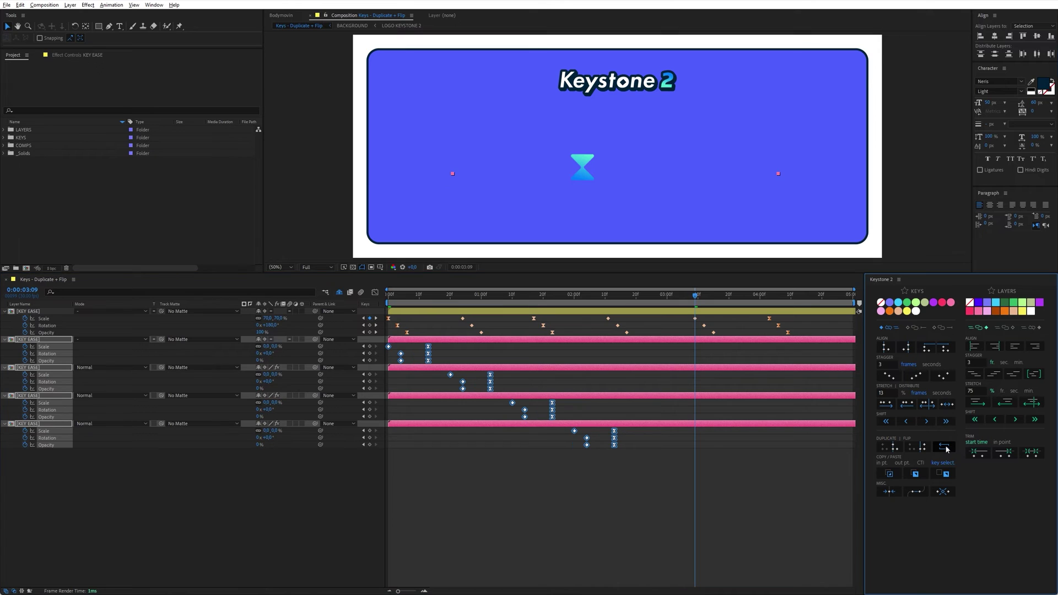
pyautogui.click(946, 450)
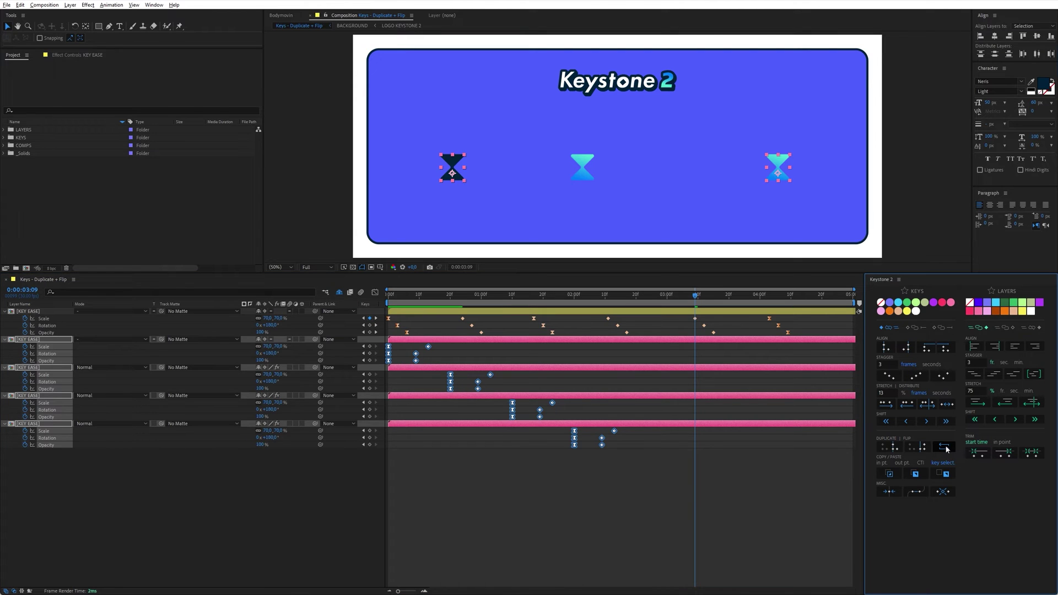
pyautogui.click(945, 450)
pyautogui.click(946, 450)
pyautogui.click(945, 448)
pyautogui.click(945, 449)
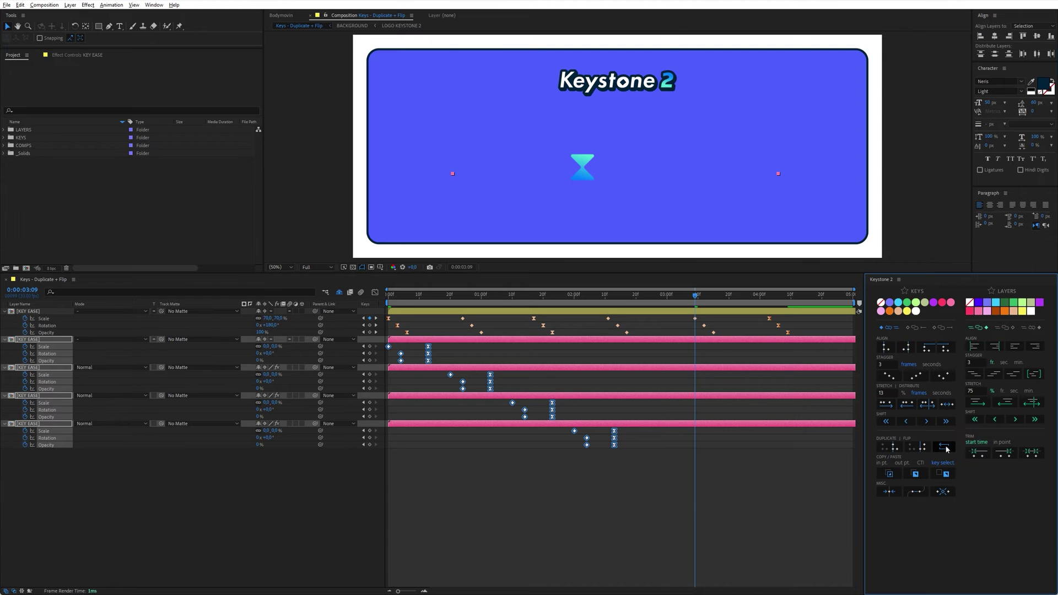
pyautogui.click(945, 449)
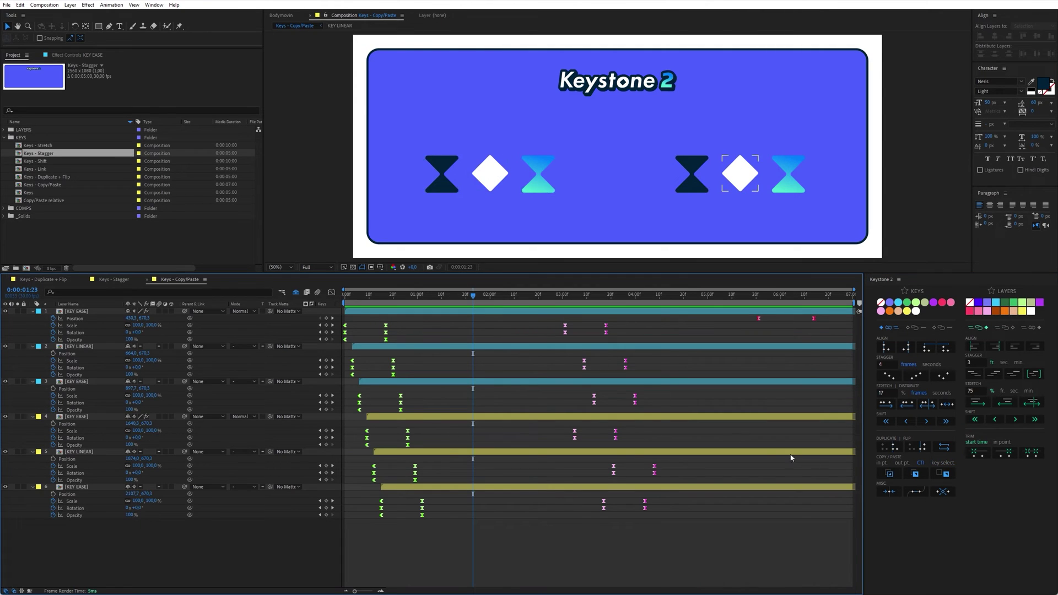
# Step: Enable in-point pasting, select layers 2 and 3, and move the time back to 0:00:01:10
pyautogui.click(890, 474)
pyautogui.click(521, 362)
pyautogui.click(379, 388)
pyautogui.moveTo(458, 295); pyautogui.dragTo(442, 317)
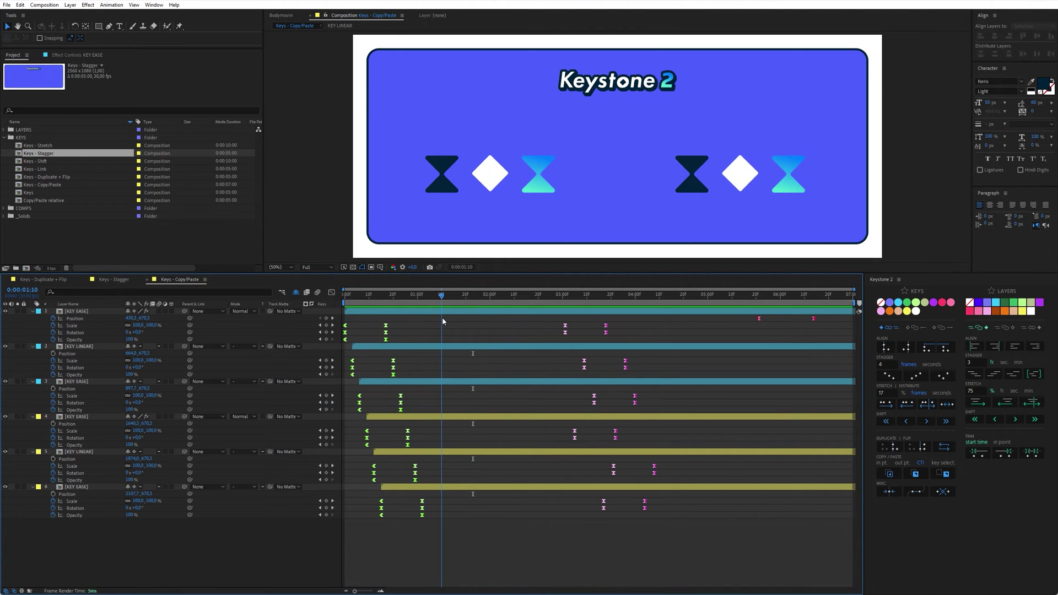
# Step: Set the left hourglass's Scale to 136% and Rotation to -22.5° at 0:00:01:10
pyautogui.click(422, 311)
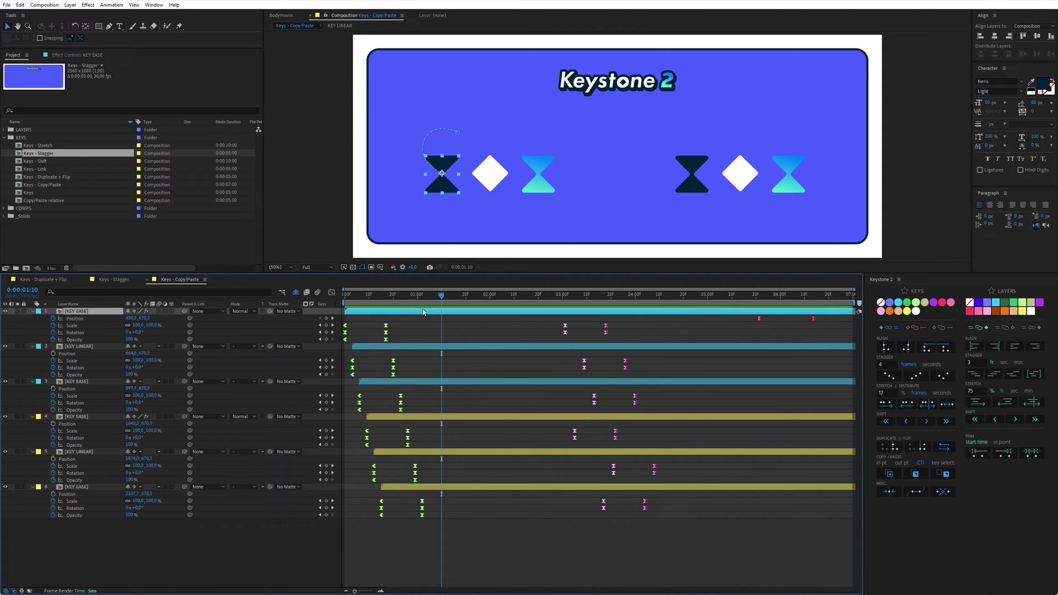
pyautogui.click(152, 324)
pyautogui.write('136')
pyautogui.press('Return')
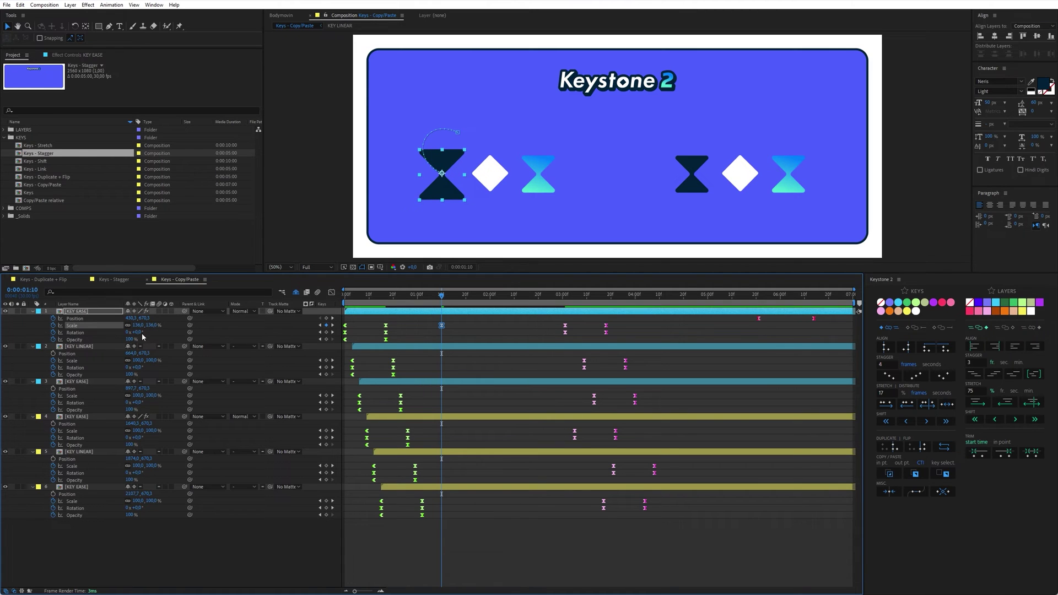
pyautogui.moveTo(136, 333); pyautogui.dragTo(125, 333)
pyautogui.moveTo(441, 333); pyautogui.dragTo(430, 332)
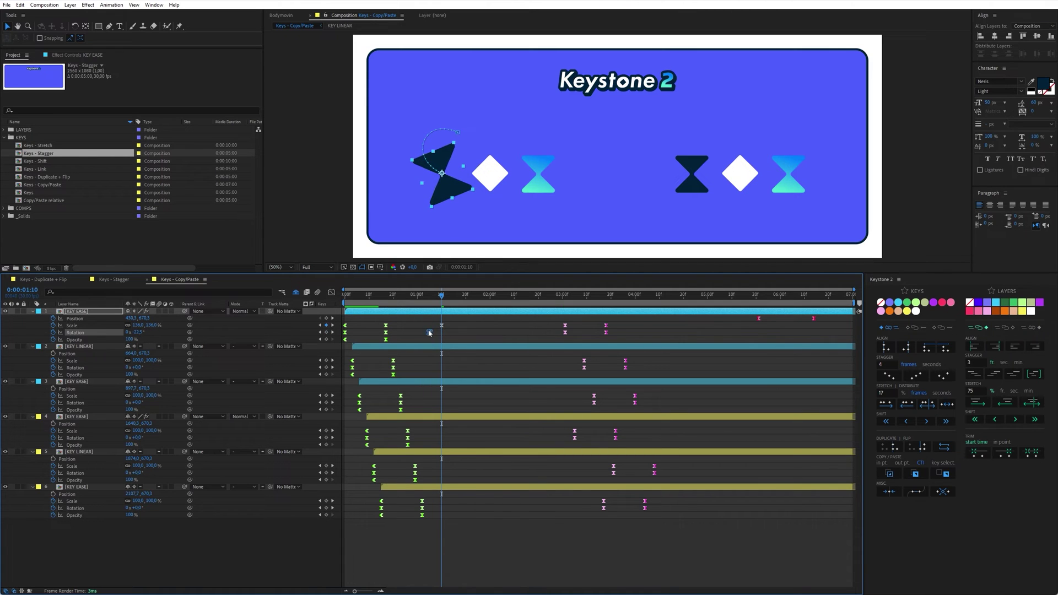
# Step: Copy layer 1's Scale and Rotation keyframes and paste them onto layers 2–6 via Edit
pyautogui.keyDown('shift'); pyautogui.click(441, 325); pyautogui.keyUp('shift')
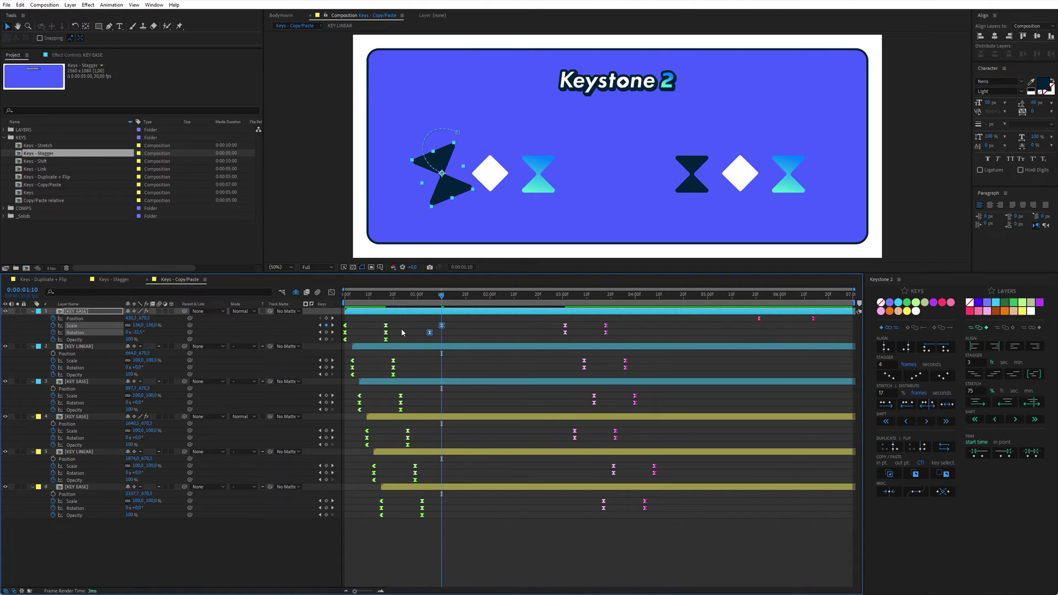
pyautogui.click(20, 4)
pyautogui.click(33, 48)
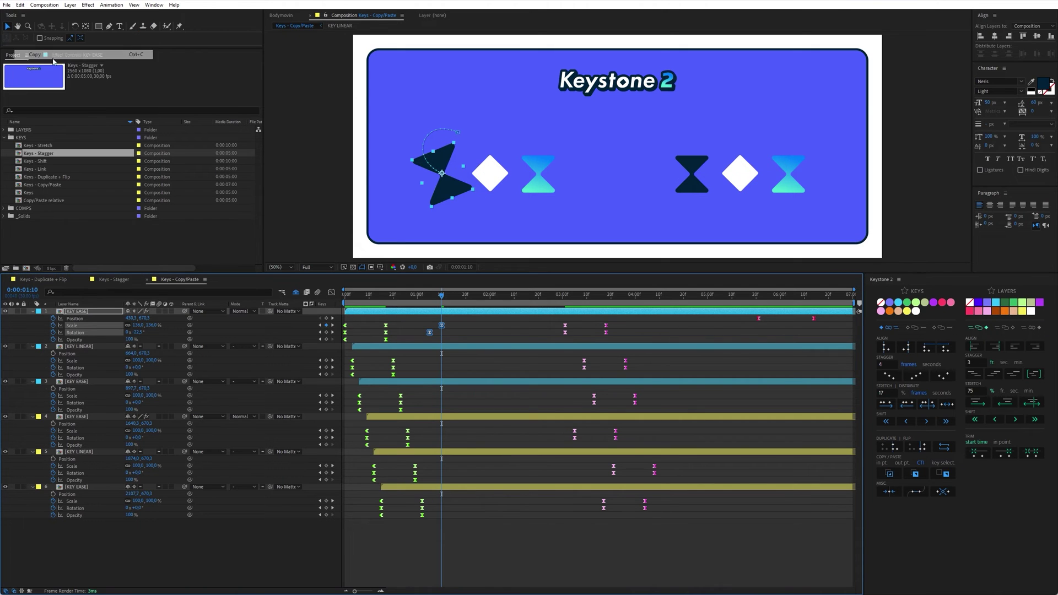
pyautogui.click(432, 347)
pyautogui.keyDown('shift'); pyautogui.click(438, 488); pyautogui.keyUp('shift')
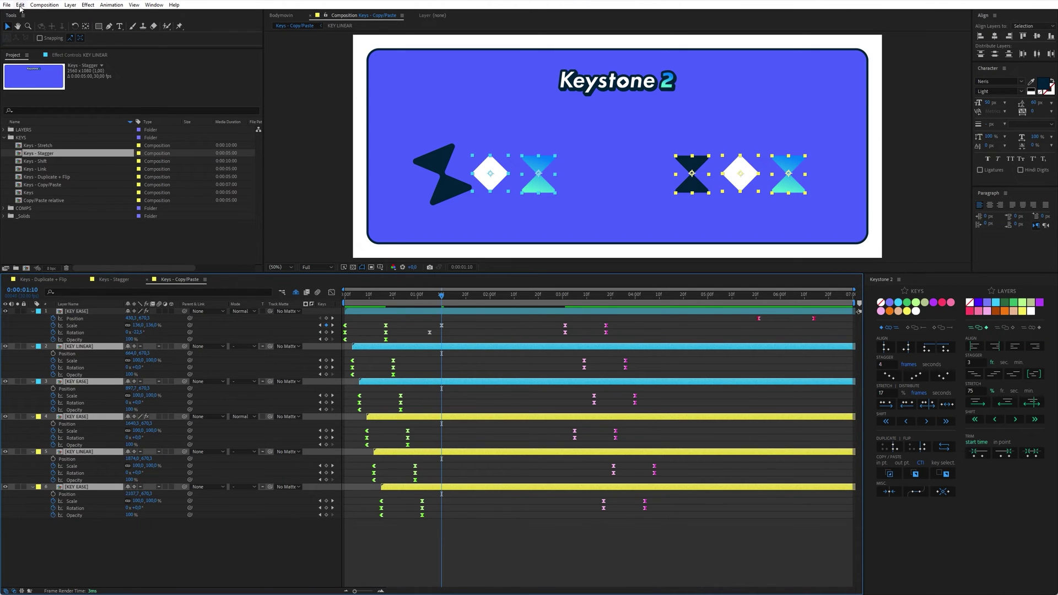
pyautogui.click(20, 4)
pyautogui.click(46, 92)
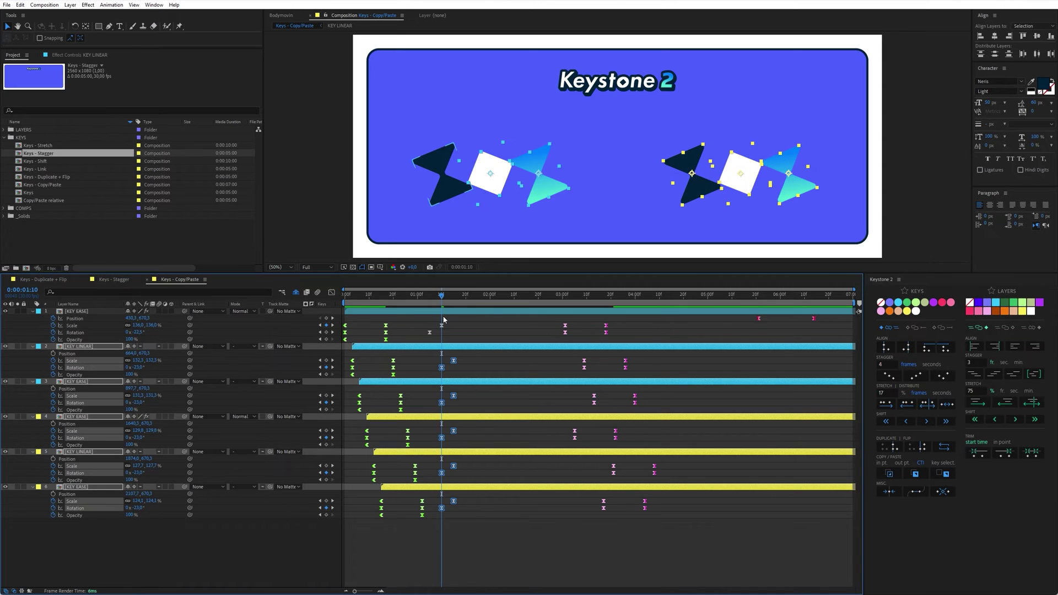
# Step: Scrub to 0:00:01:21 to preview the pasted keys, then undo the paste
pyautogui.click(449, 300)
pyautogui.moveTo(449, 302); pyautogui.dragTo(468, 302)
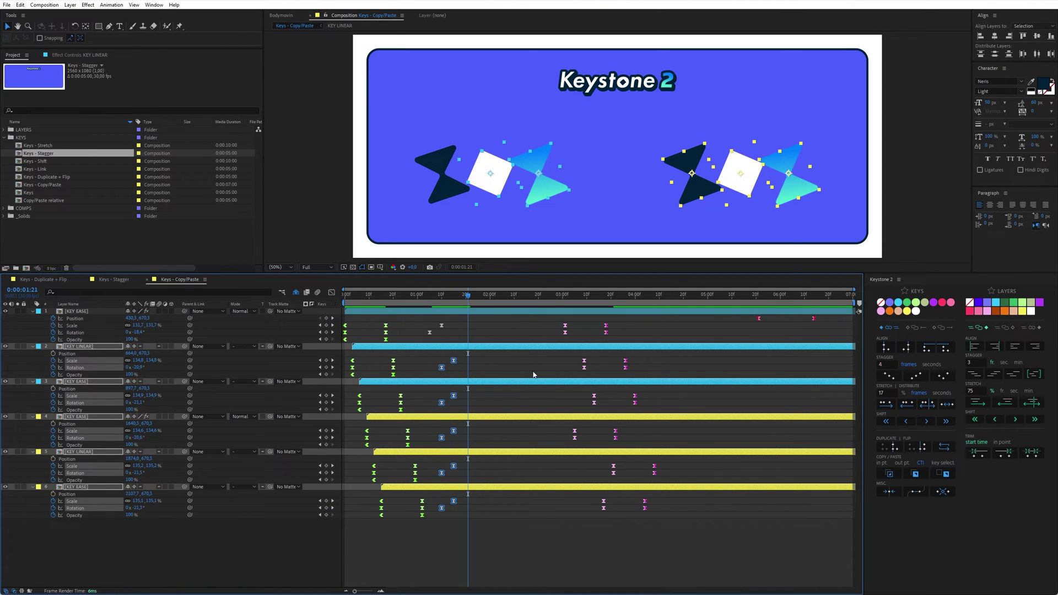
pyautogui.hotkey('ctrl', 'z')
pyautogui.hotkey('ctrl', 'z')
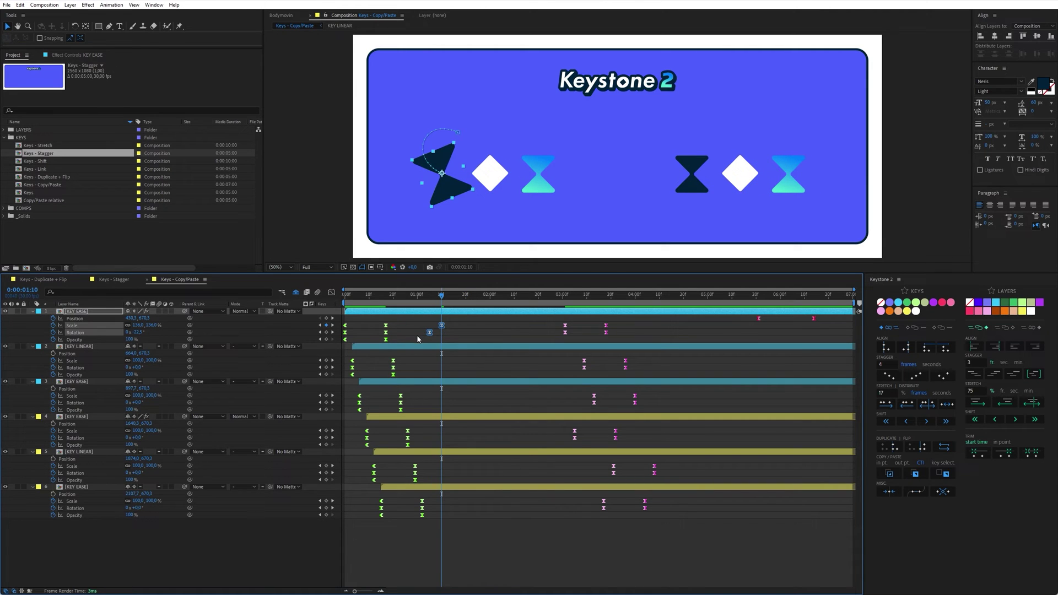
# Step: Keystone-paste layer 1's keys staggered onto layers 2–6, then marquee the keys near 03:00–04:00
pyautogui.click(888, 474)
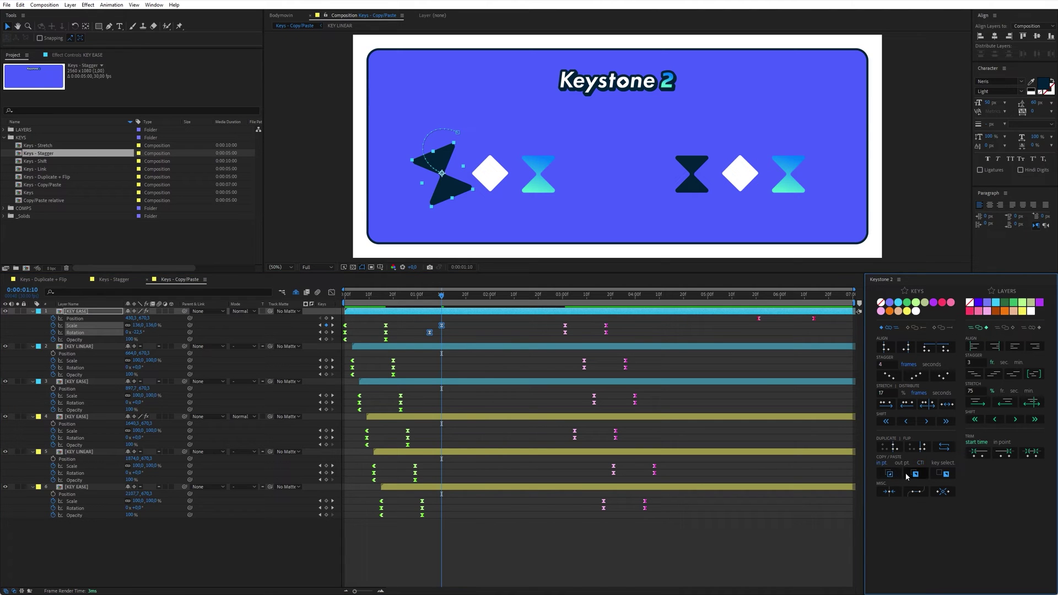
pyautogui.click(583, 347)
pyautogui.keyDown('shift'); pyautogui.click(599, 488); pyautogui.keyUp('shift')
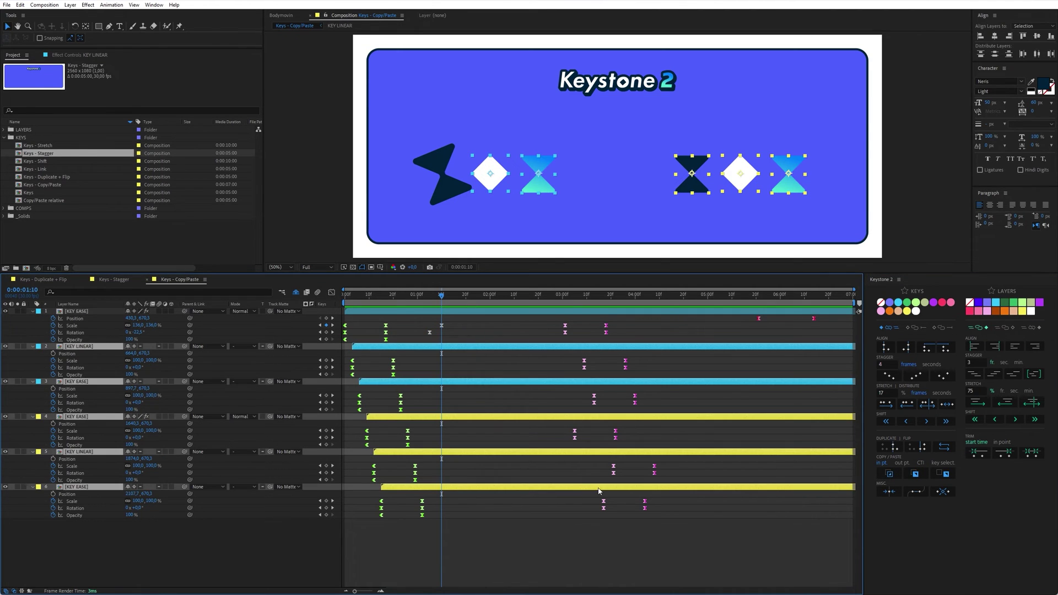
pyautogui.click(916, 473)
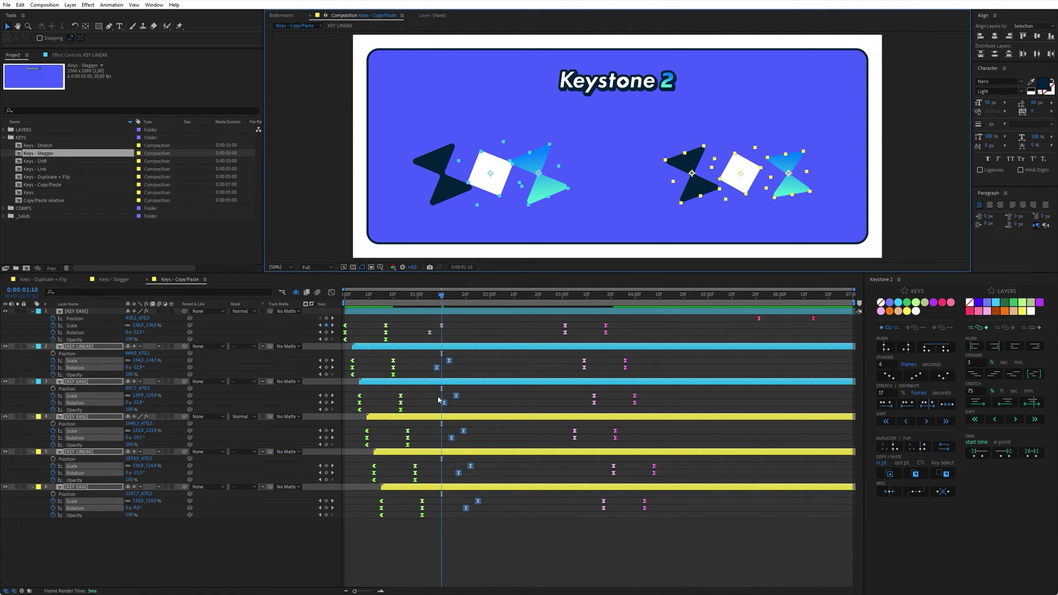
pyautogui.click(529, 338)
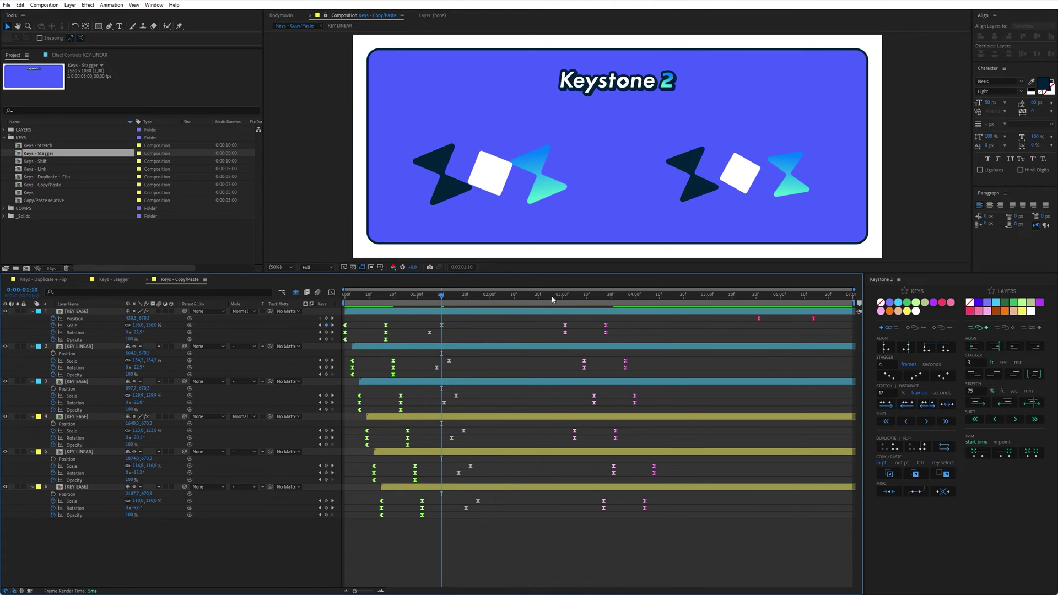
pyautogui.moveTo(542, 316); pyautogui.dragTo(666, 534)
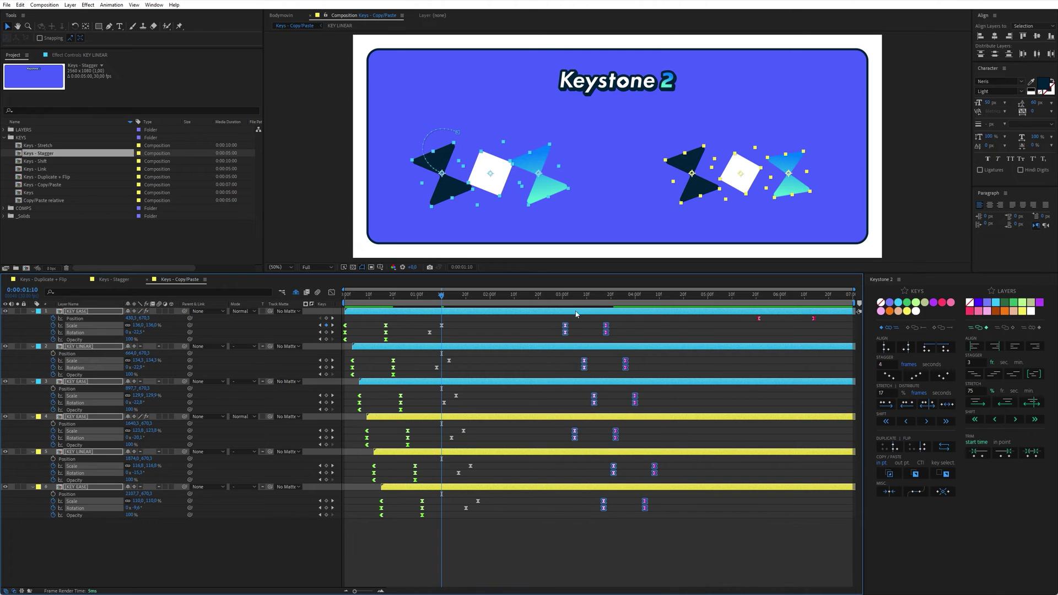
# Step: Copy layer 1's Scale and Rotation keys and paste them onto layers 2–6 at their in points
pyautogui.press('space')
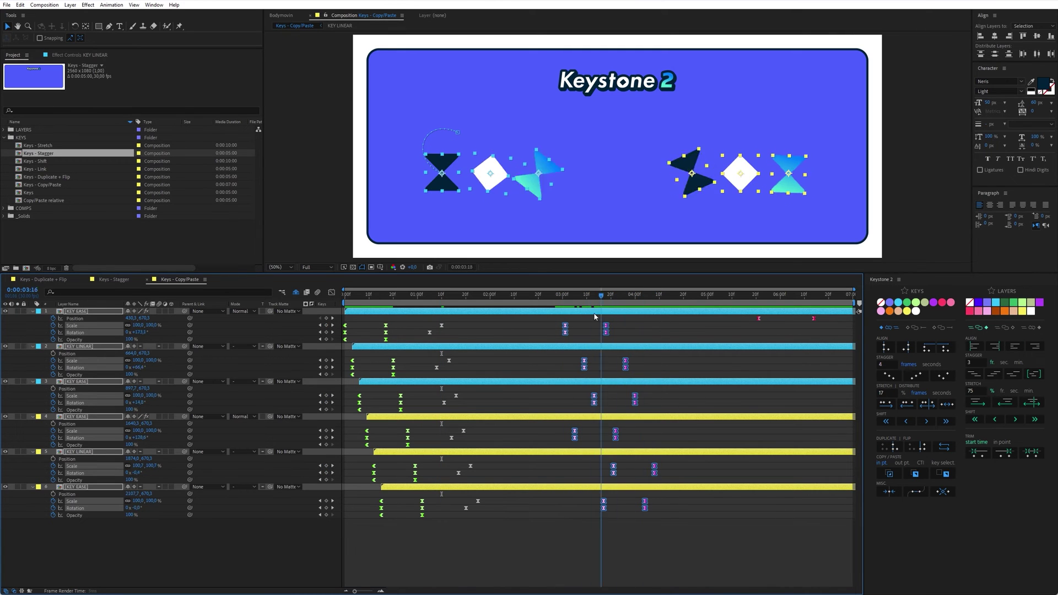
pyautogui.press('space')
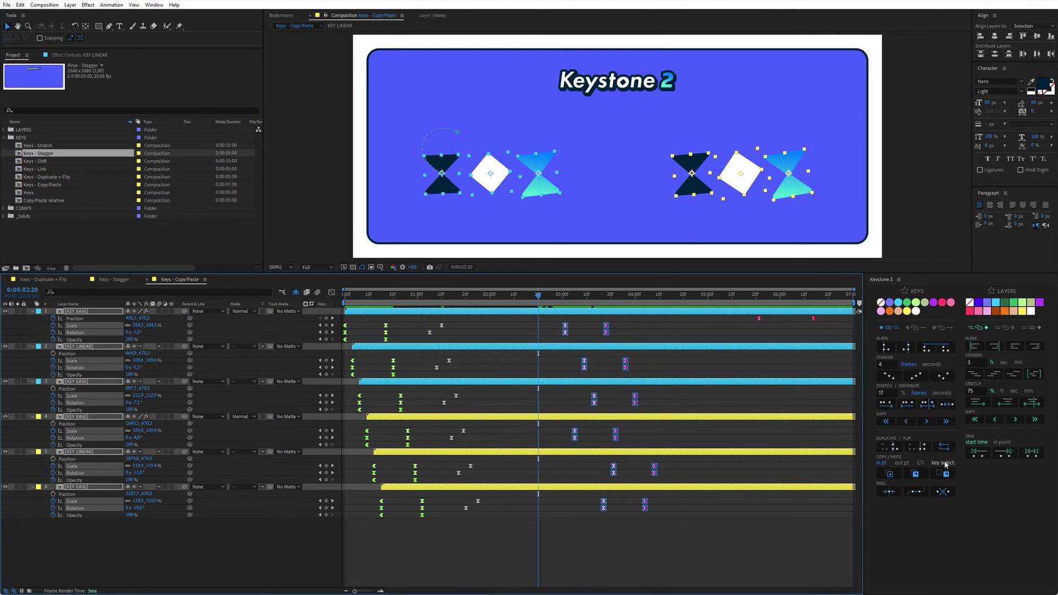
pyautogui.click(944, 463)
pyautogui.click(639, 356)
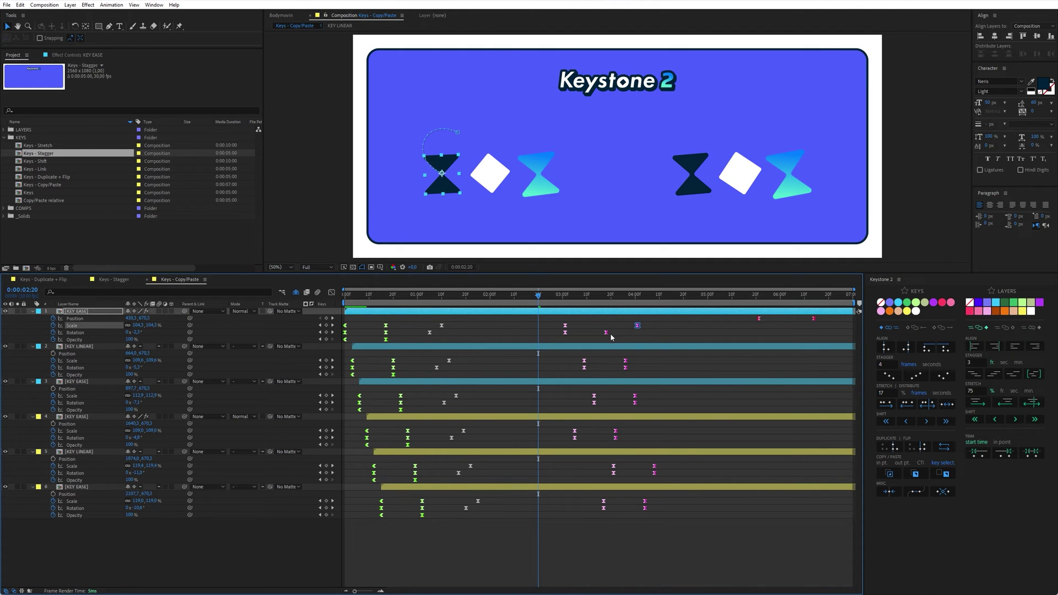
pyautogui.moveTo(607, 333); pyautogui.dragTo(598, 333)
pyautogui.moveTo(680, 320); pyautogui.dragTo(556, 334)
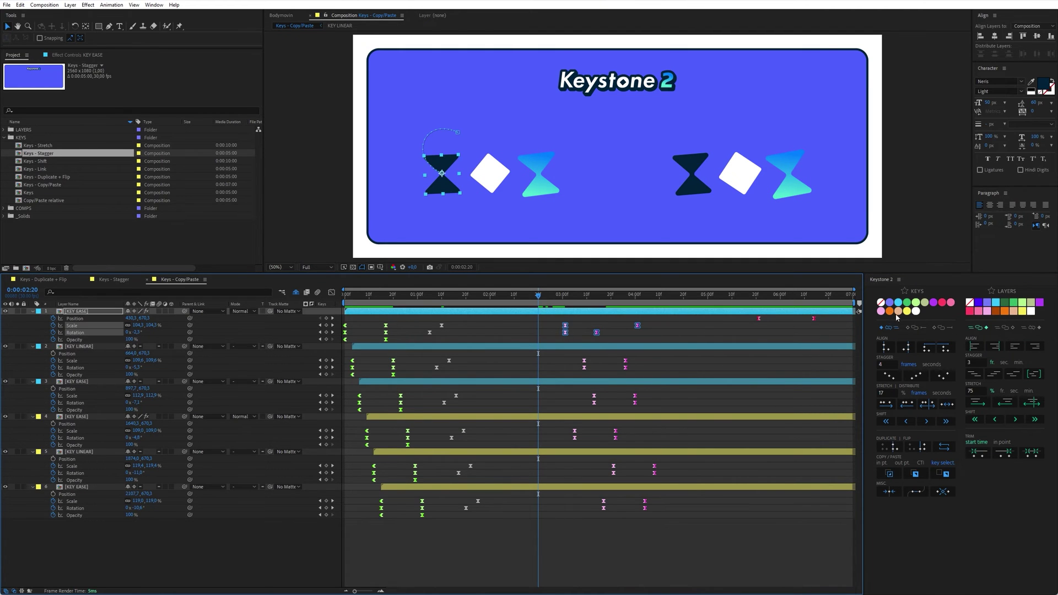
pyautogui.click(897, 317)
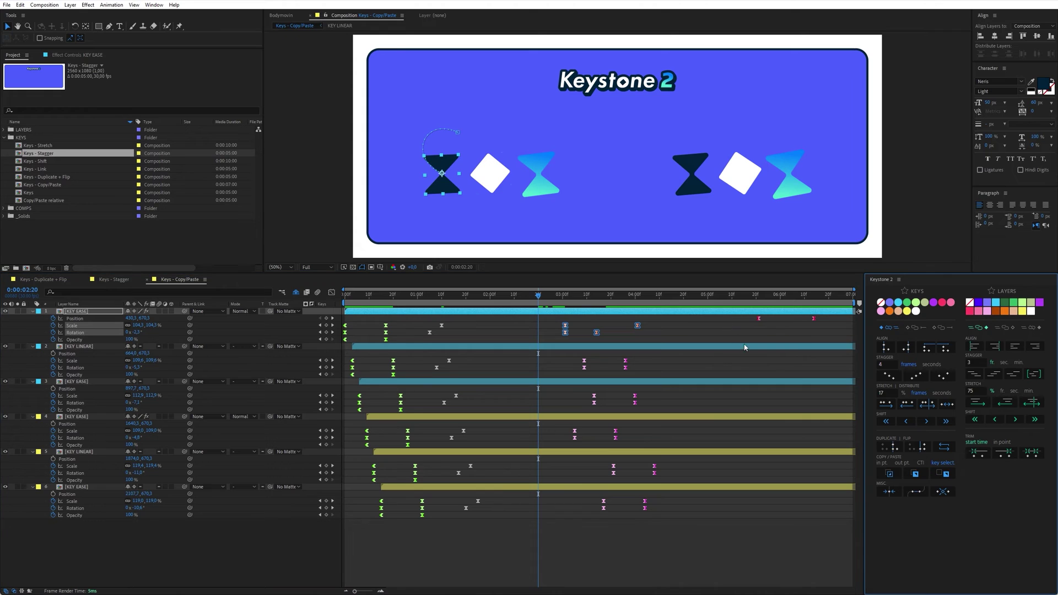
pyautogui.click(895, 477)
pyautogui.moveTo(672, 354); pyautogui.dragTo(557, 521)
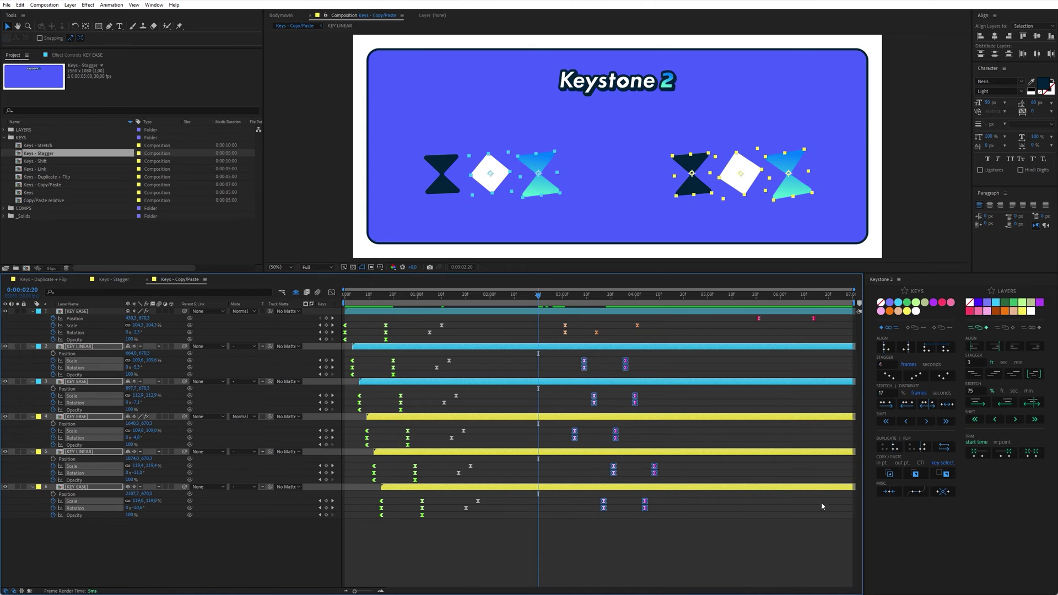
pyautogui.click(915, 474)
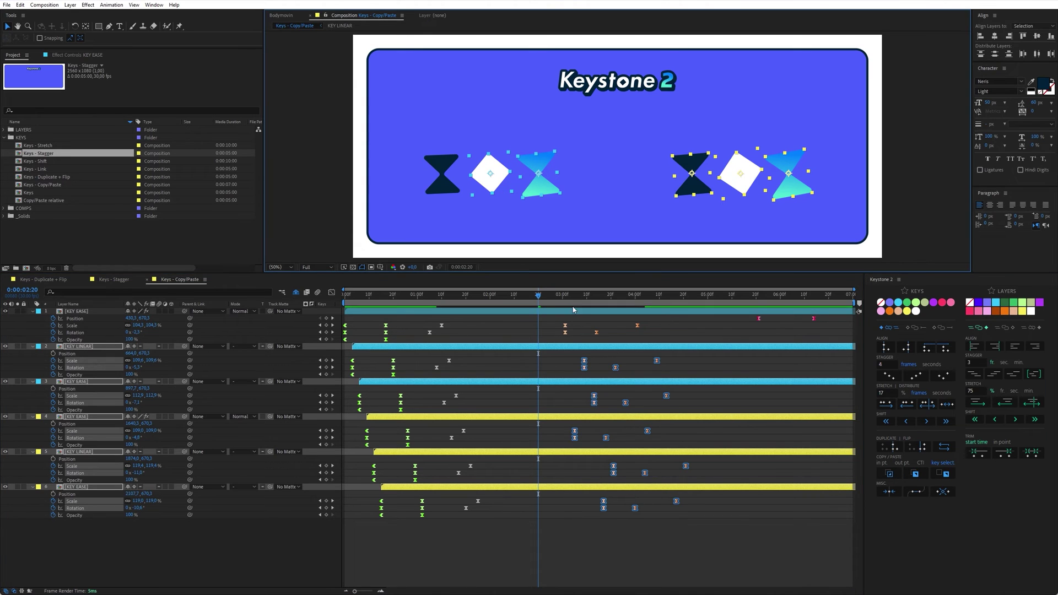
# Step: Copy layer 1's two Position keyframes with Keystone Copy
pyautogui.press('space')
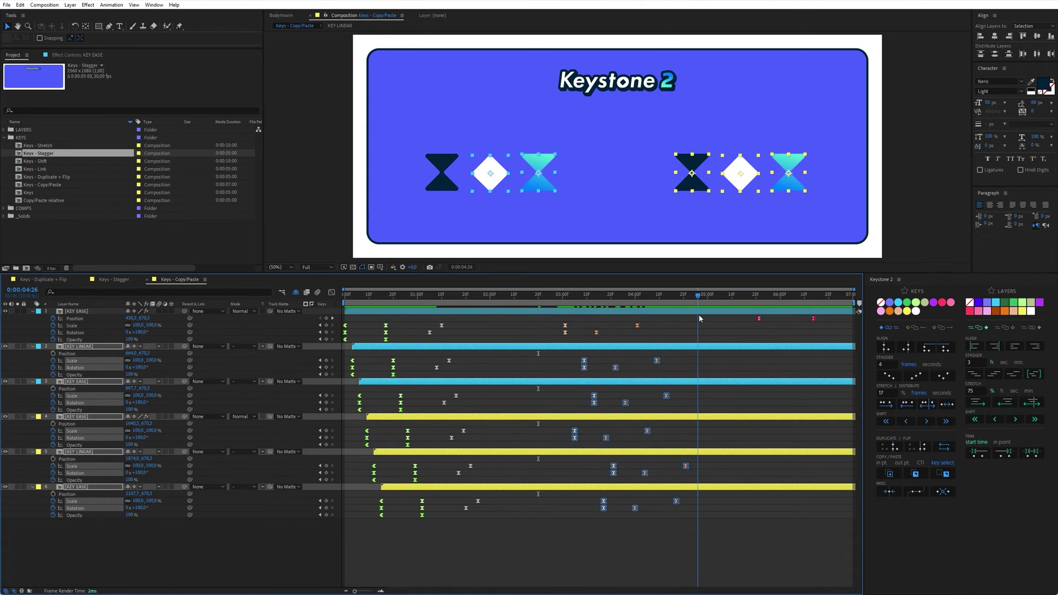
pyautogui.click(706, 329)
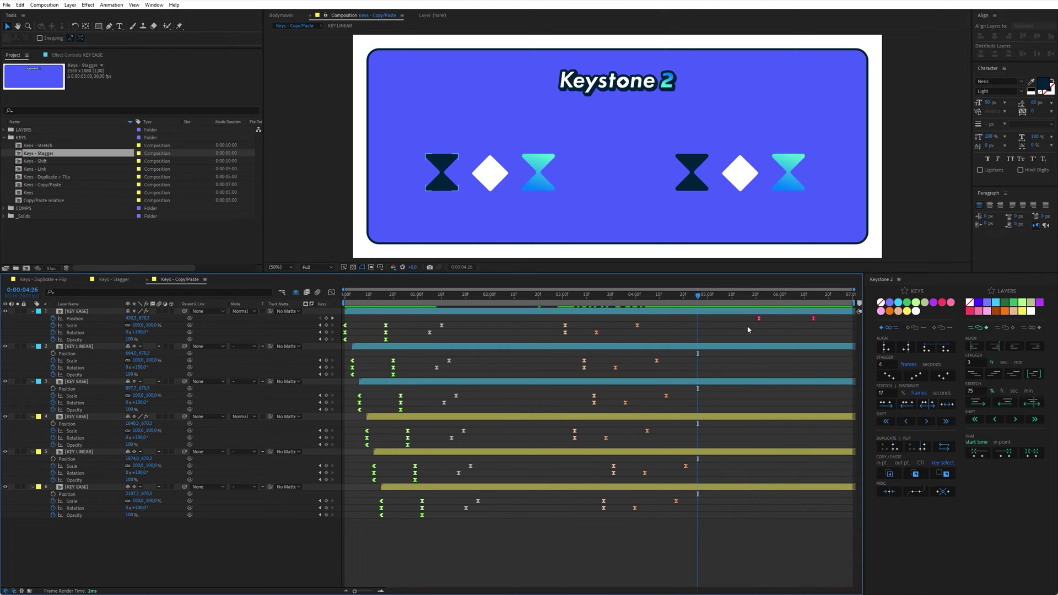
pyautogui.moveTo(748, 313); pyautogui.dragTo(839, 323)
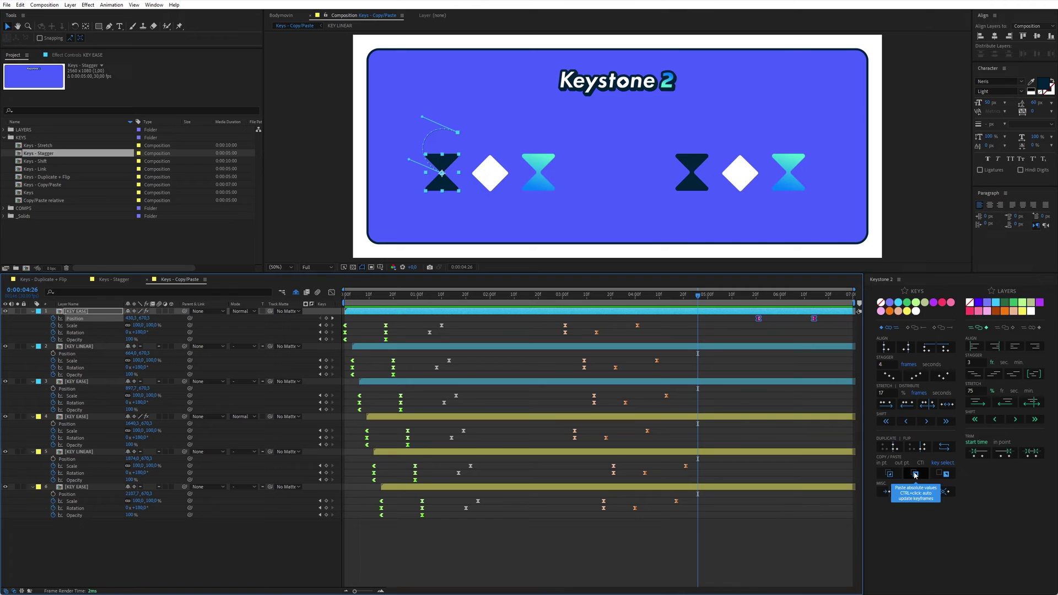
pyautogui.click(915, 474)
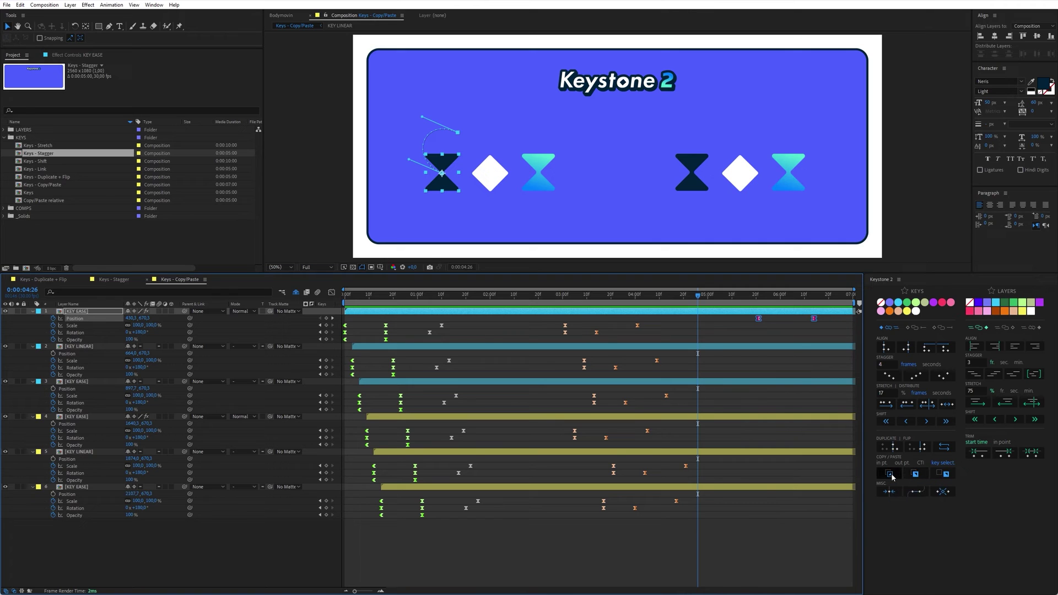
# Step: Paste the Position keys onto layers 2 and 3 at layer 1's keyframe time
pyautogui.hotkey('ctrl', 'Down')
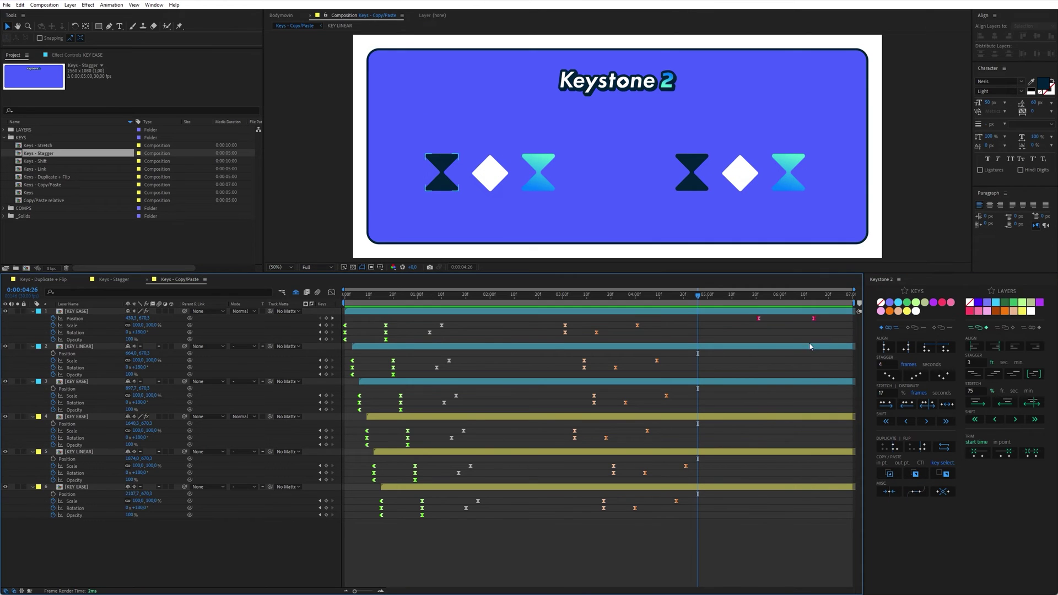
pyautogui.keyDown('shift'); pyautogui.click(791, 383); pyautogui.keyUp('shift')
pyautogui.click(762, 296)
pyautogui.click(759, 296)
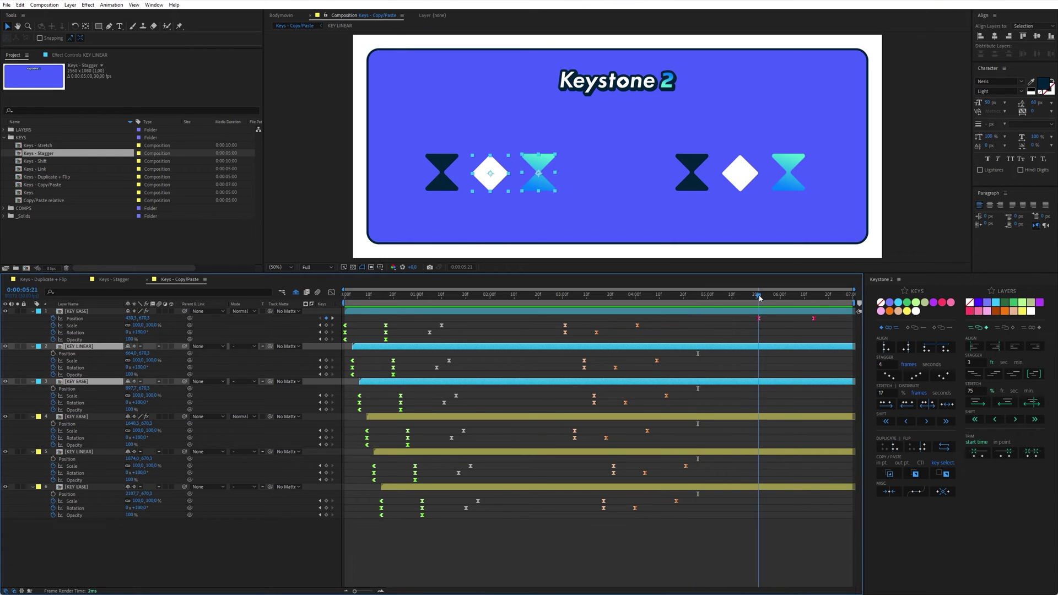
pyautogui.click(915, 472)
pyautogui.moveTo(763, 298); pyautogui.dragTo(760, 328)
# Step: Paste the Position keys onto layers 4–6 and scrub to preview the motion
pyautogui.click(768, 417)
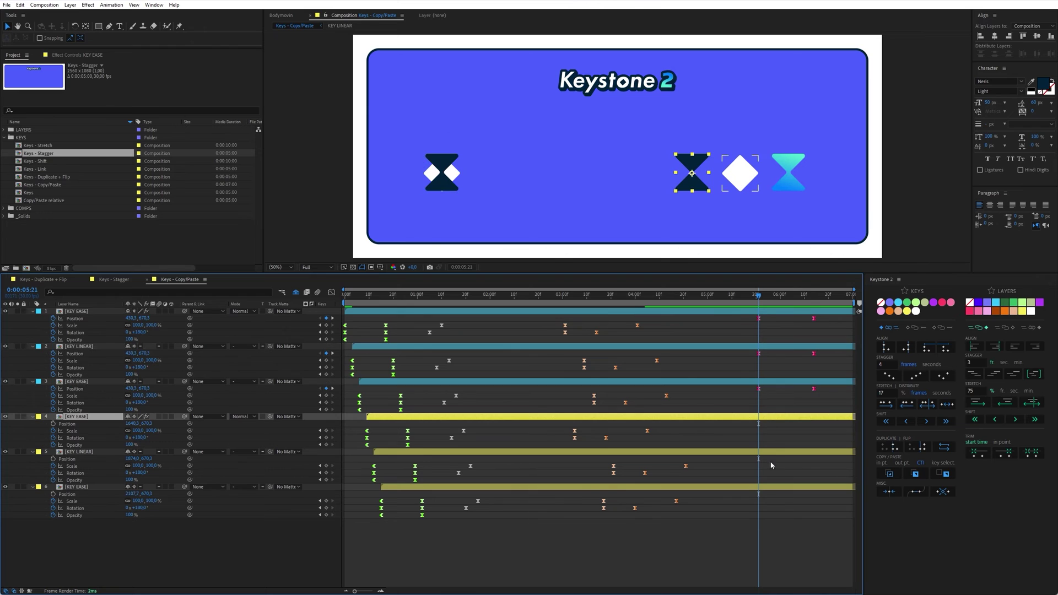
pyautogui.keyDown('shift'); pyautogui.click(768, 488); pyautogui.keyUp('shift')
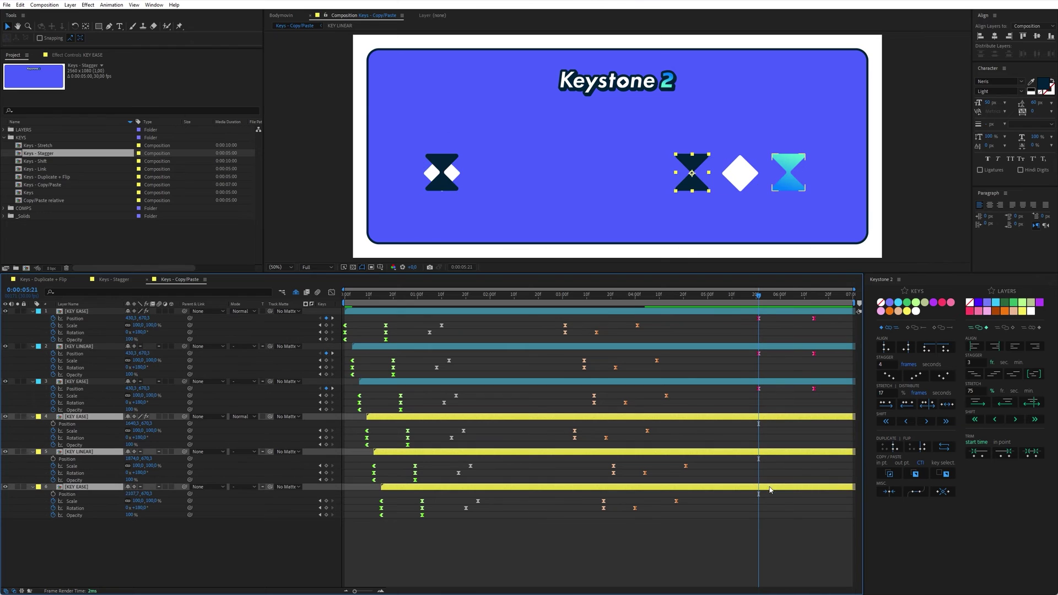
pyautogui.click(944, 474)
pyautogui.moveTo(759, 296)
pyautogui.mouseDown()
pyautogui.moveTo(804, 302)
pyautogui.moveTo(763, 314)
pyautogui.mouseUp()
pyautogui.press('k')
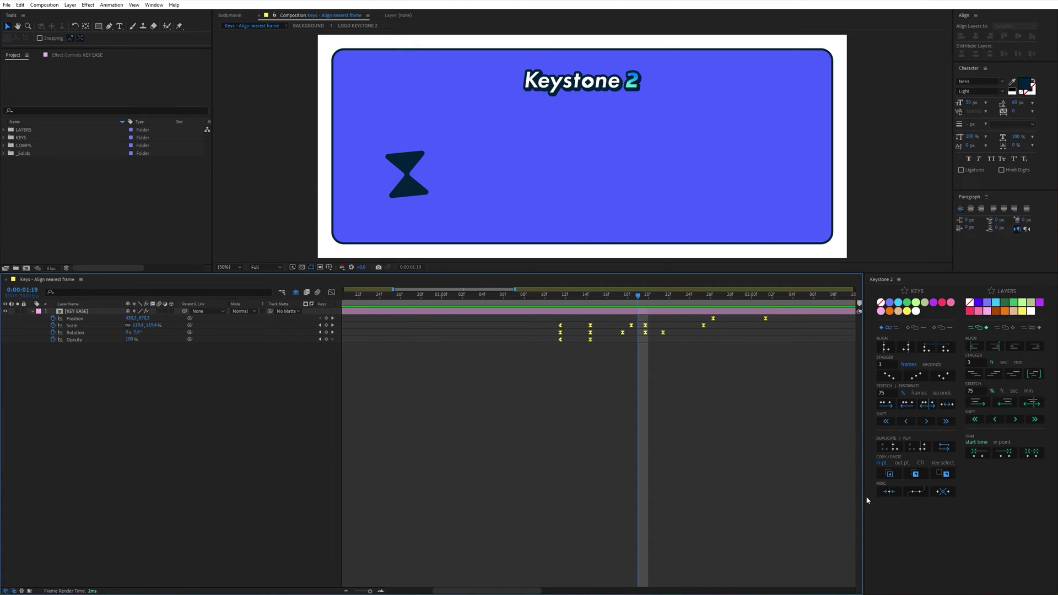
# Step: Stretch all the hourglass's keyframes by 75% twice, then by 125% three times
pyautogui.moveTo(757, 345); pyautogui.dragTo(539, 306)
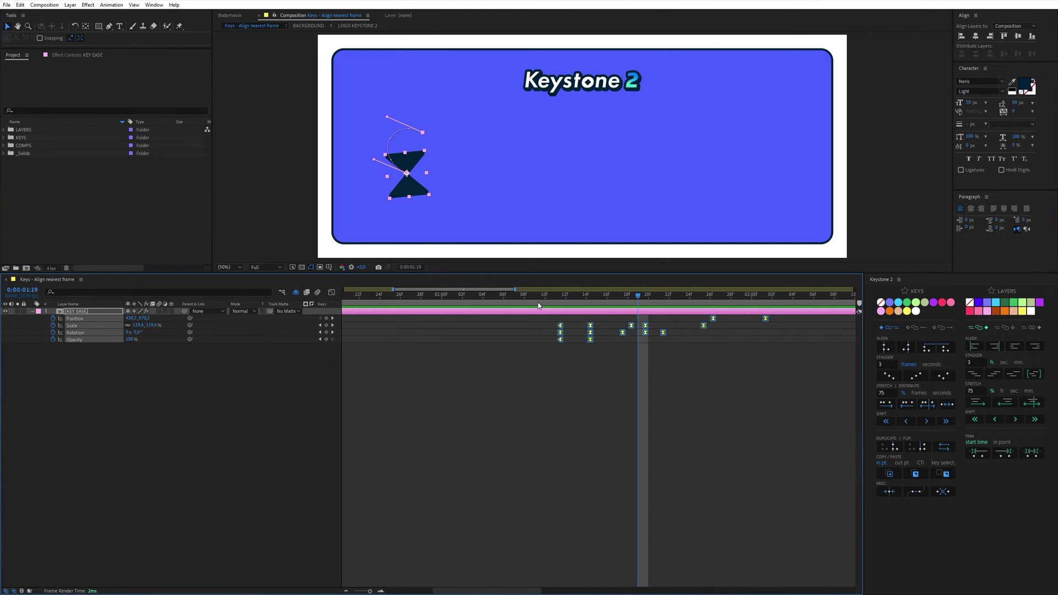
pyautogui.click(883, 404)
pyautogui.click(883, 405)
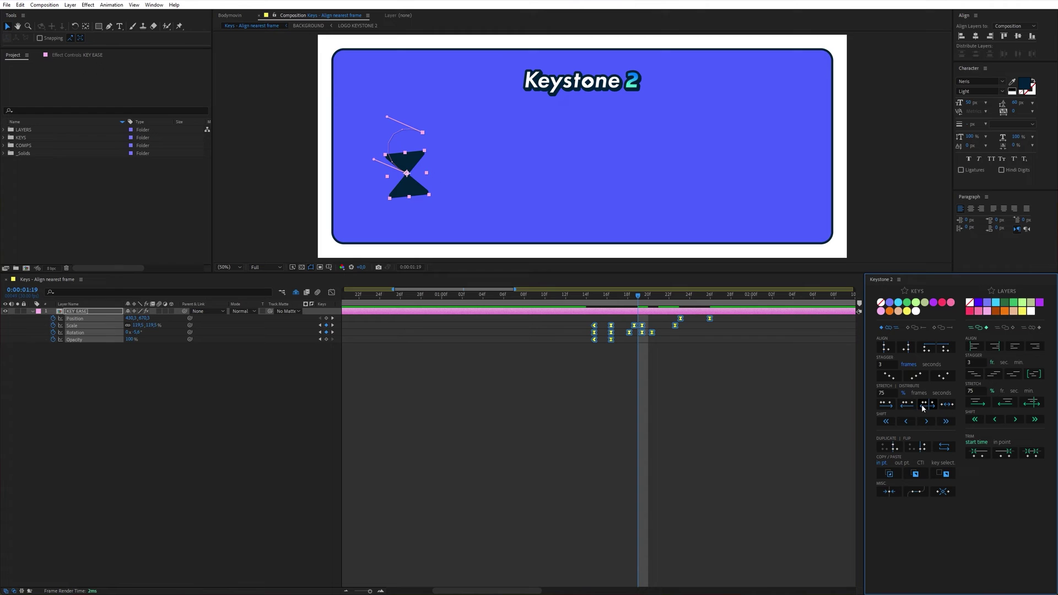
pyautogui.doubleClick(889, 391)
pyautogui.write('125')
pyautogui.click(924, 400)
pyautogui.click(924, 400)
pyautogui.click(924, 400)
# Step: Select every keyframe and snap them to the nearest whole frames with Align to nearest frame
pyautogui.click(678, 365)
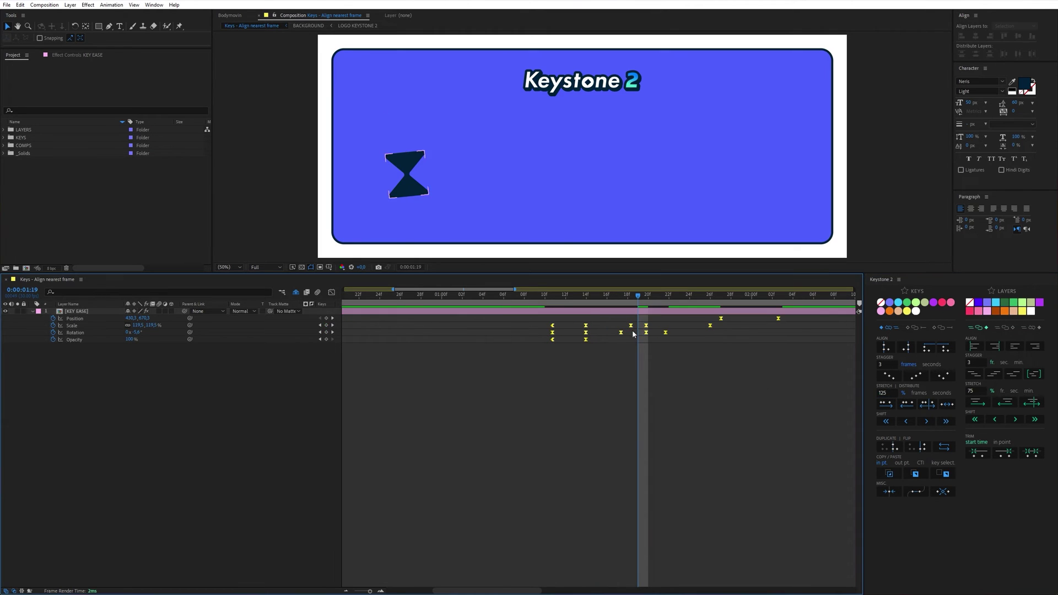
pyautogui.hotkey('shift', 'pageup')
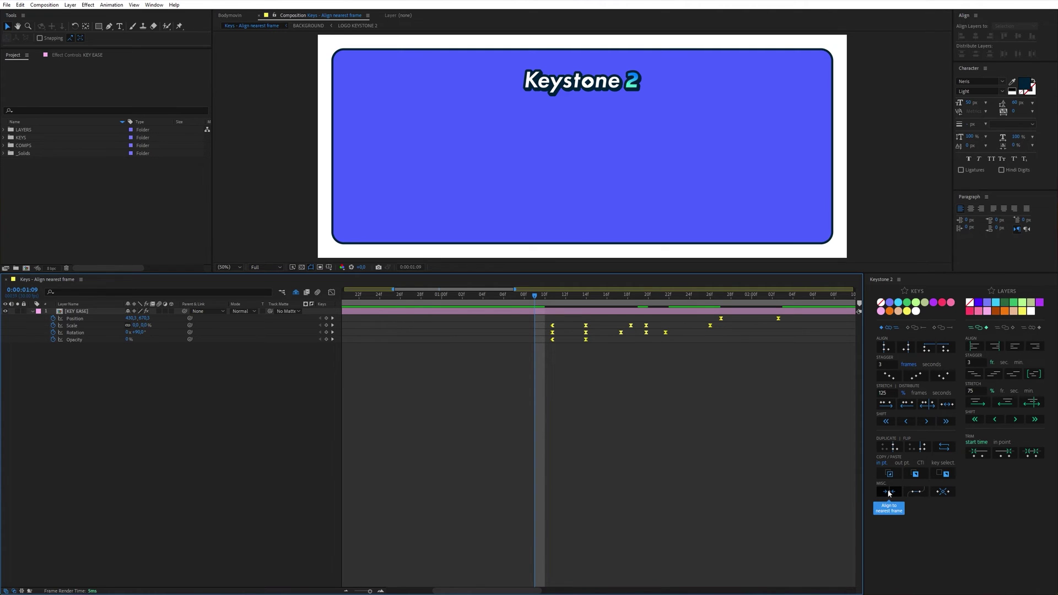
pyautogui.scroll(2, 660, 332)
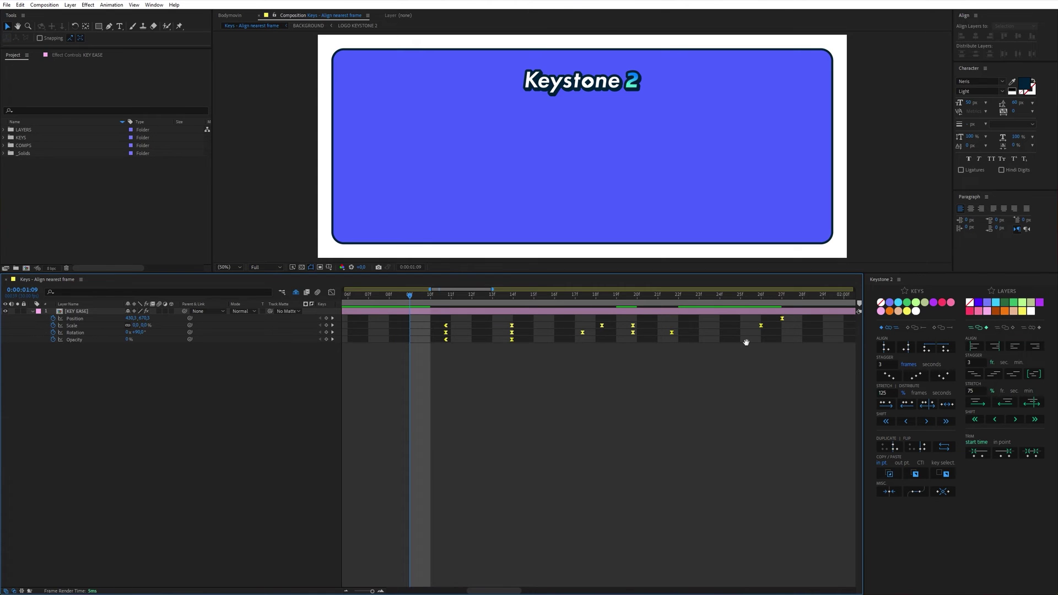
pyautogui.hscroll(3, 661, 347)
pyautogui.moveTo(351, 356); pyautogui.dragTo(826, 316)
pyautogui.click(891, 493)
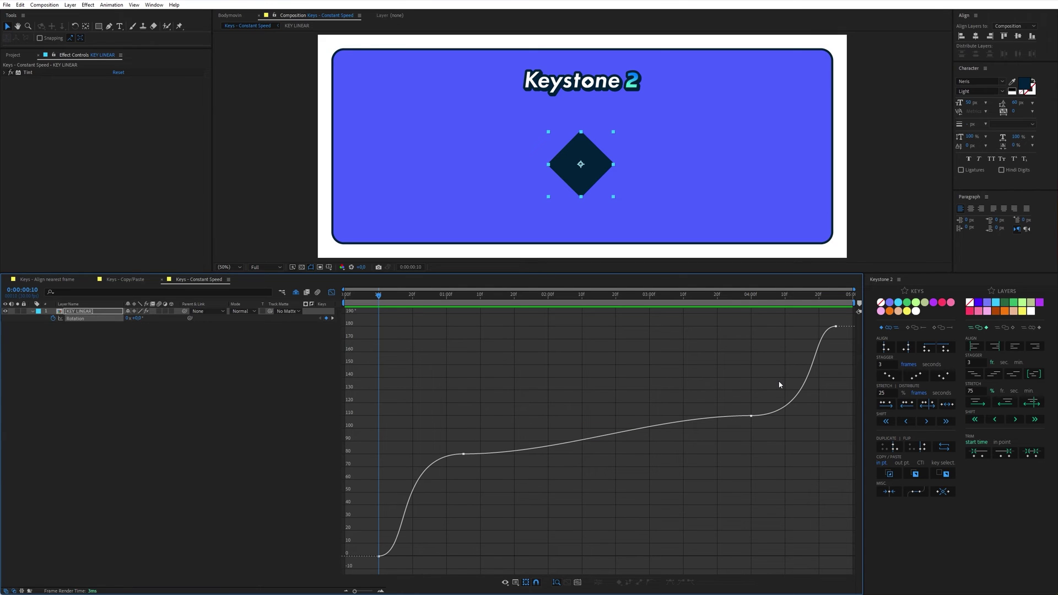
# Step: Adjust the Rotation curve's Bezier handles at 1:00 and 4:00, then apply Easy Ease to all keys
pyautogui.hotkey('ctrl', 'a')
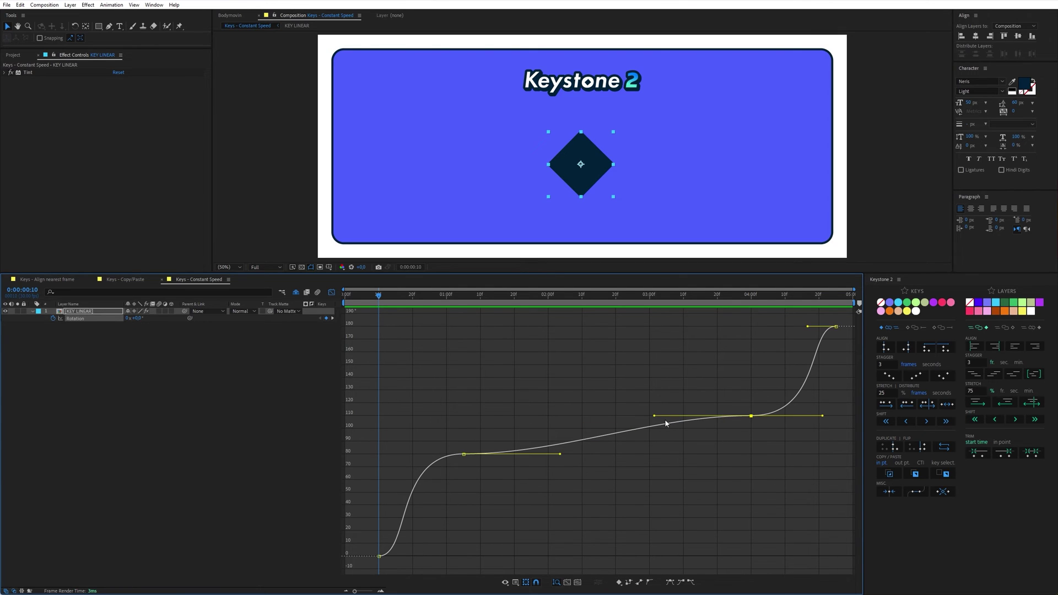
pyautogui.moveTo(652, 419); pyautogui.dragTo(654, 432)
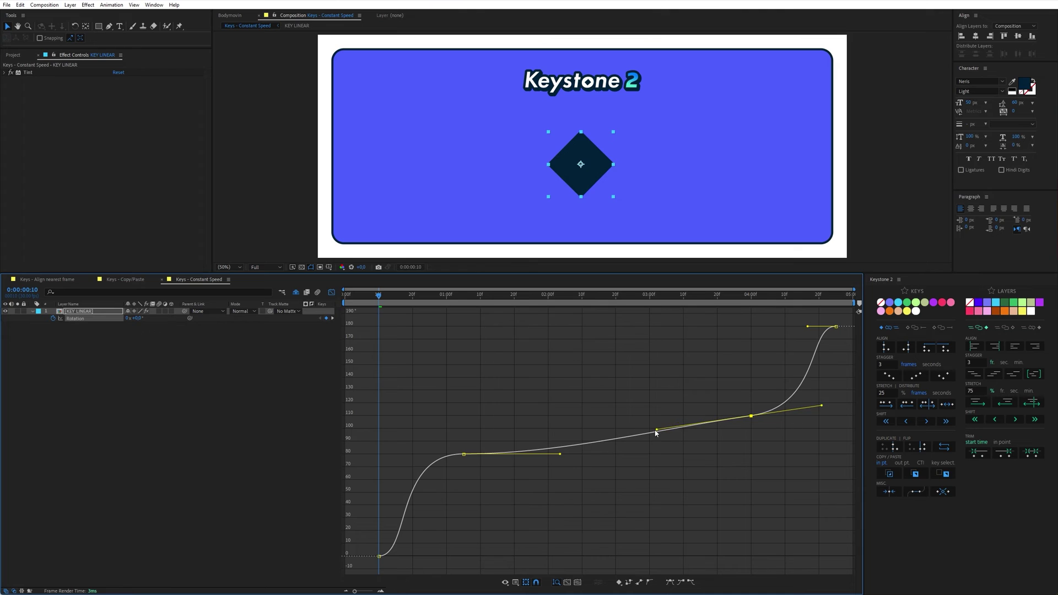
pyautogui.click(487, 462)
pyautogui.click(464, 454)
pyautogui.moveTo(559, 454); pyautogui.dragTo(576, 439)
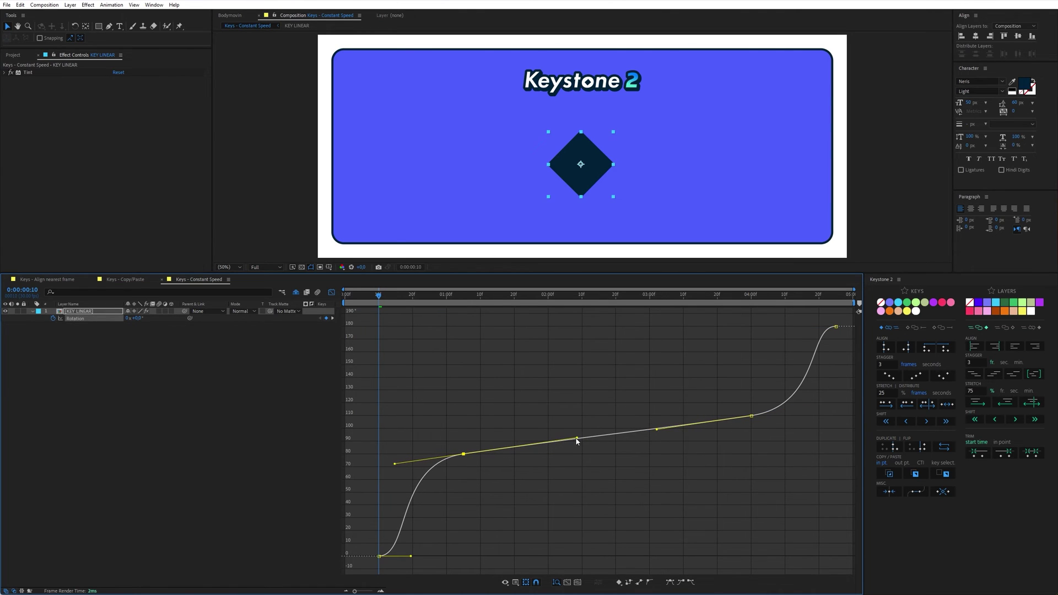
pyautogui.click(580, 424)
pyautogui.hotkey('ctrl', 'a')
pyautogui.press('F9')
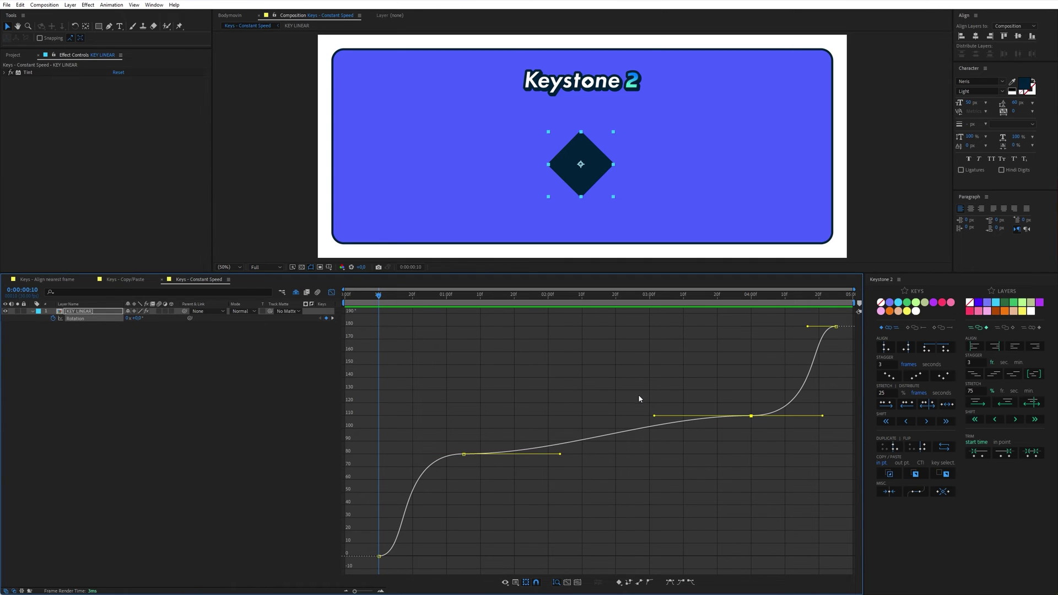
pyautogui.click(639, 397)
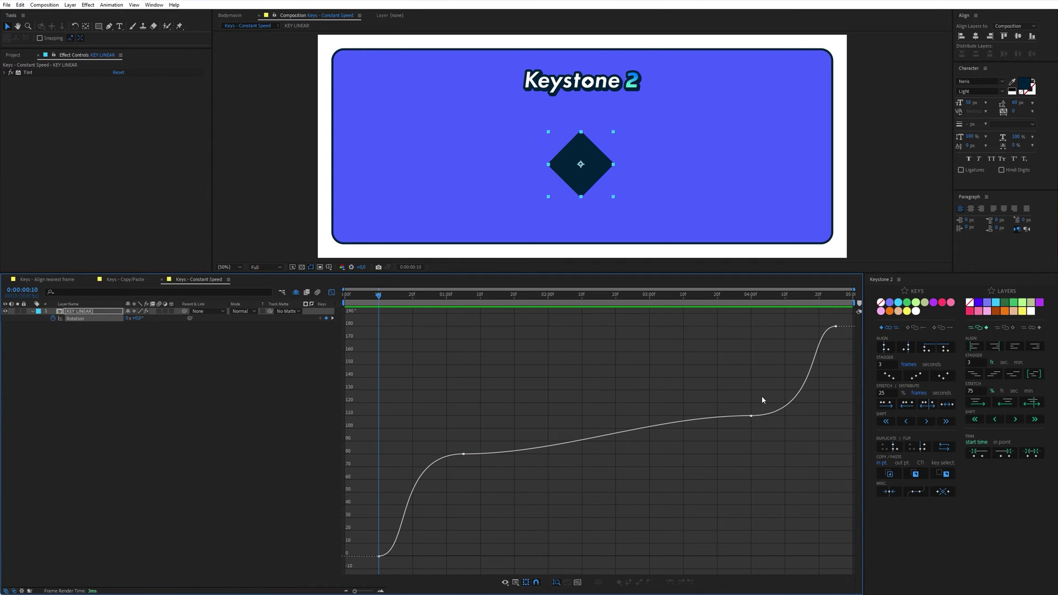
# Step: Make the rotation between the two middle keyframes constant speed, then select the final two keys
pyautogui.moveTo(762, 396); pyautogui.dragTo(443, 485)
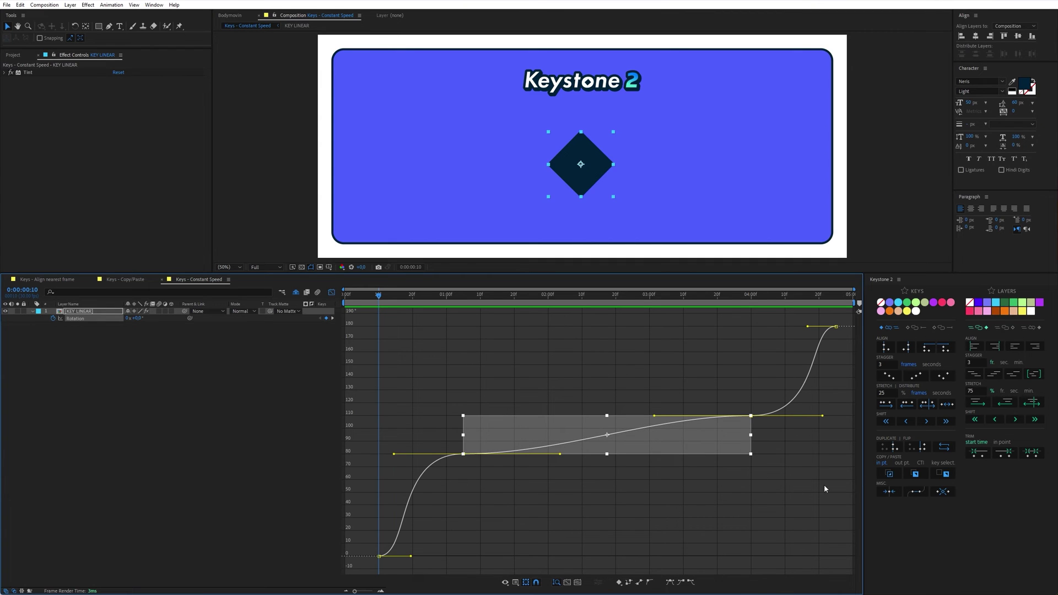
pyautogui.click(915, 491)
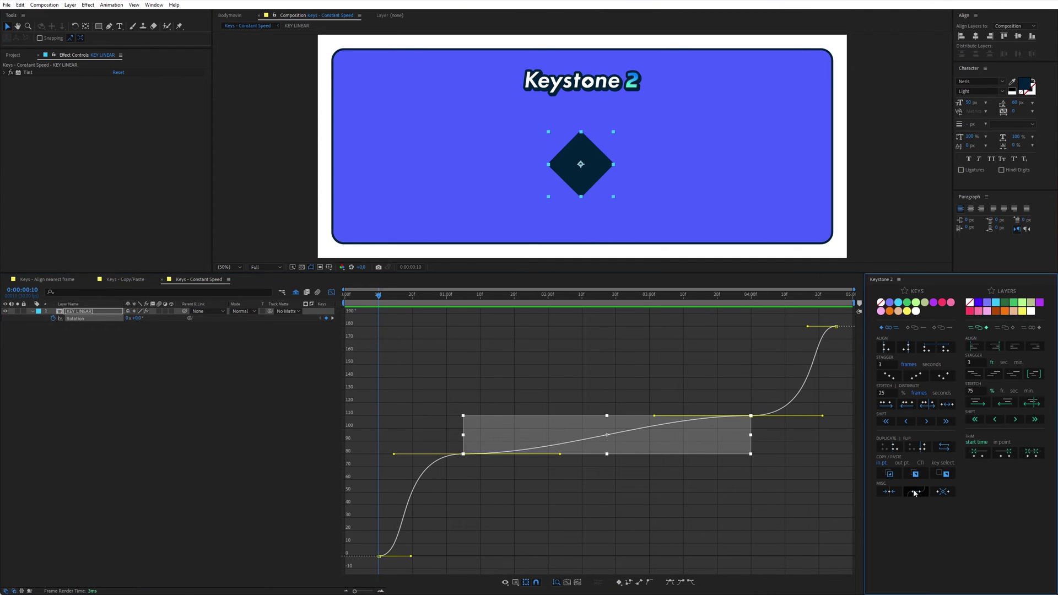
pyautogui.click(665, 474)
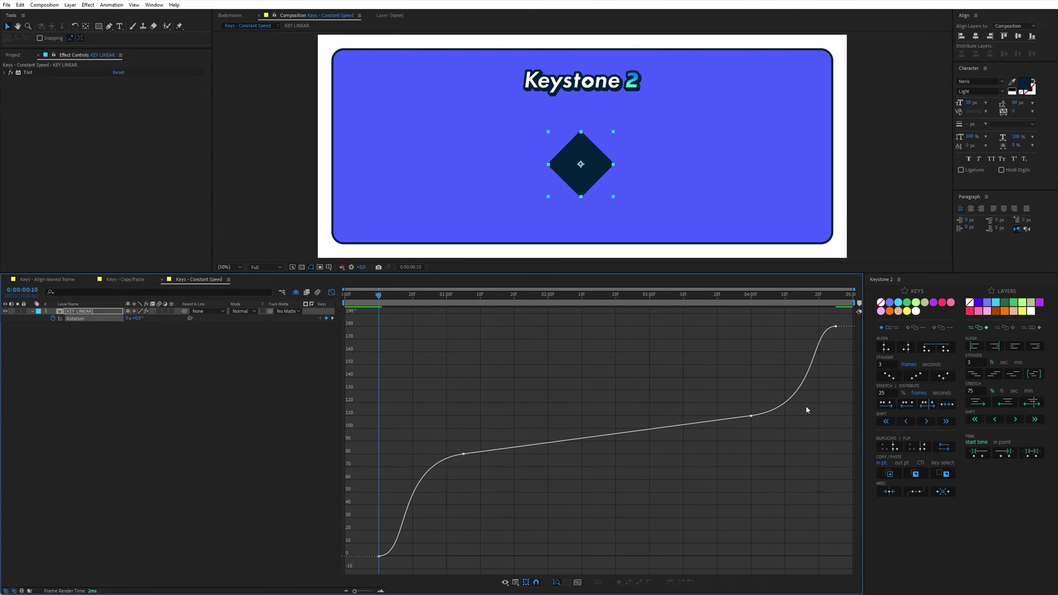
pyautogui.moveTo(806, 409); pyautogui.dragTo(453, 472)
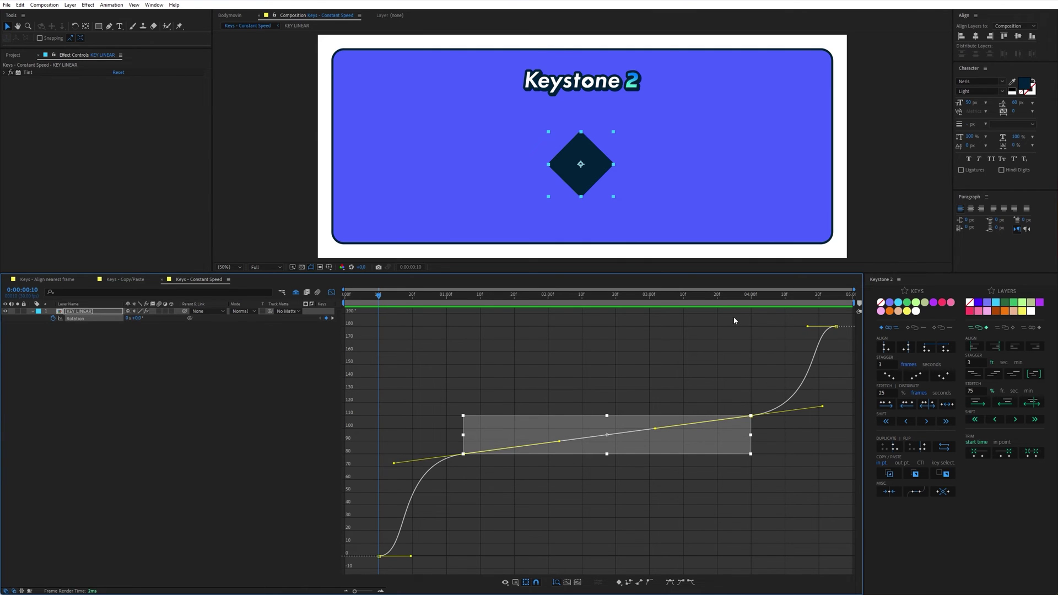
pyautogui.moveTo(734, 321); pyautogui.dragTo(857, 425)
# Step: Make the selected keys start at 03:03 and slide the last two rotation keyframes
pyautogui.click(659, 299)
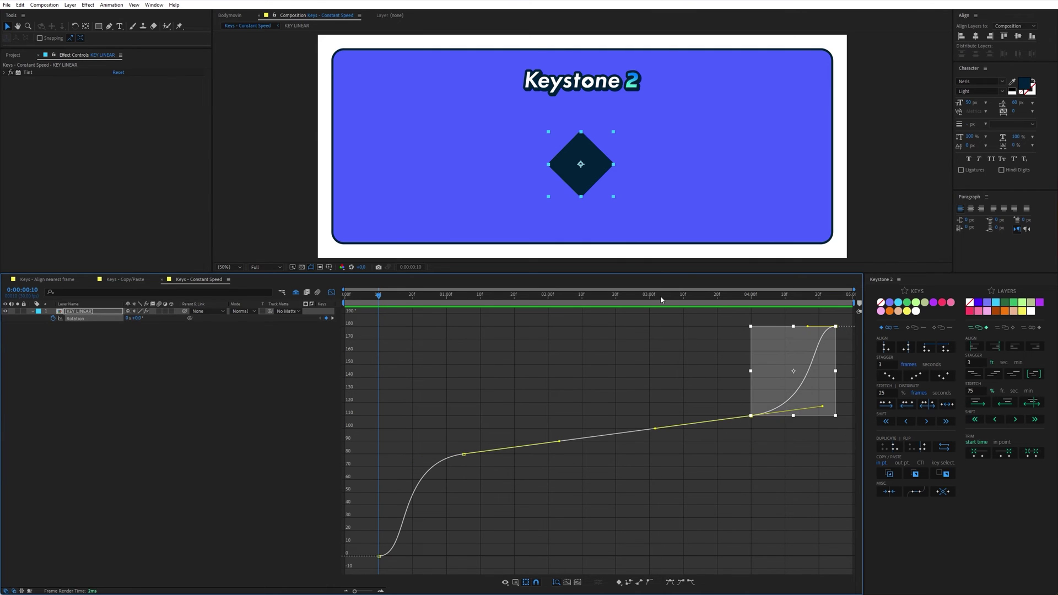
pyautogui.click(887, 349)
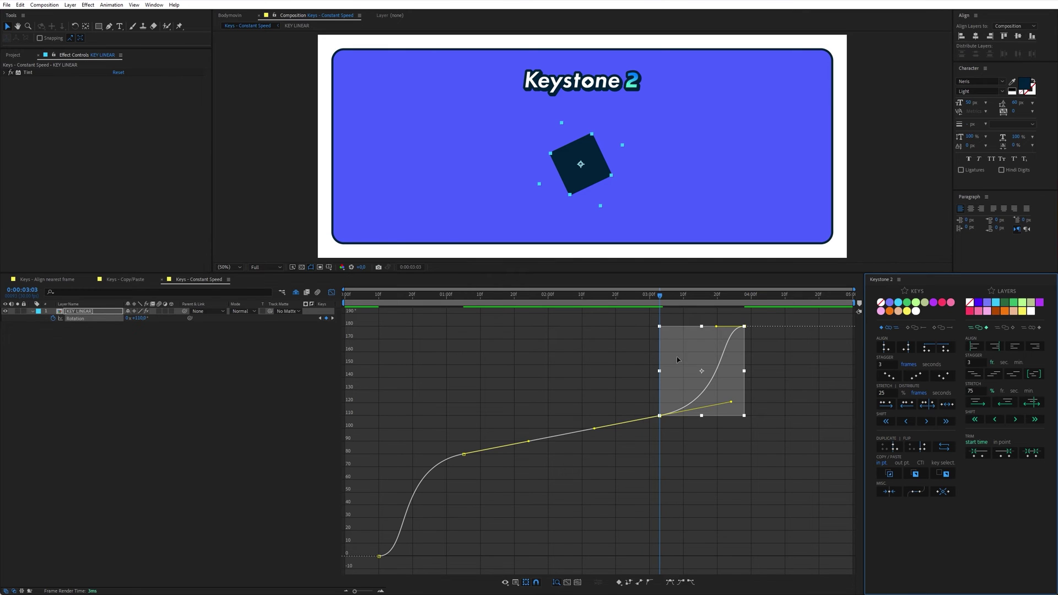
pyautogui.moveTo(677, 356); pyautogui.dragTo(781, 366)
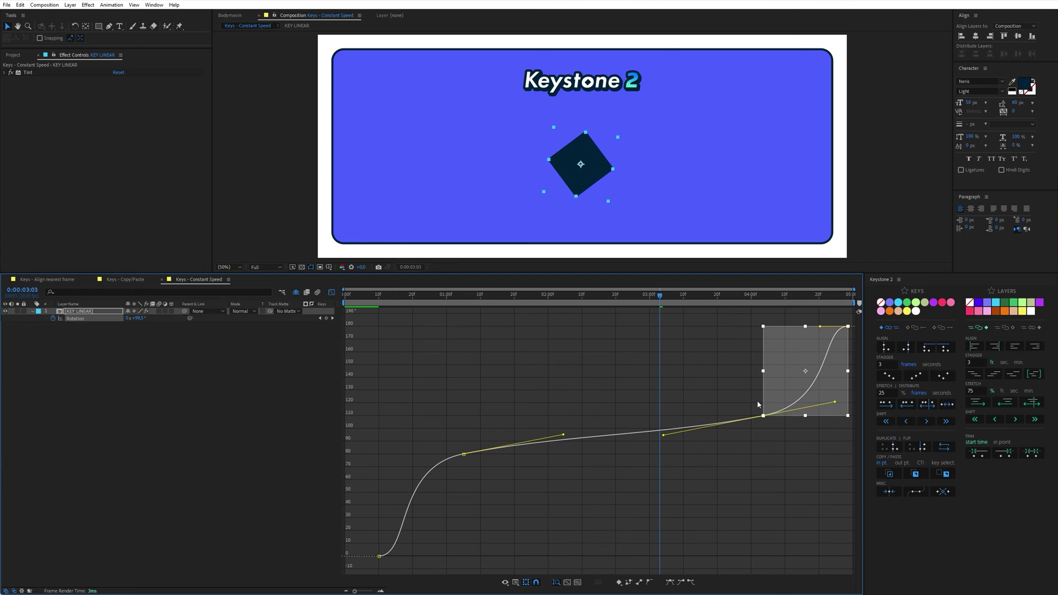
pyautogui.click(487, 460)
# Step: Nudge the last two rotation keyframes earlier and later frame by frame with Keystone Shift
pyautogui.moveTo(773, 395); pyautogui.dragTo(421, 487)
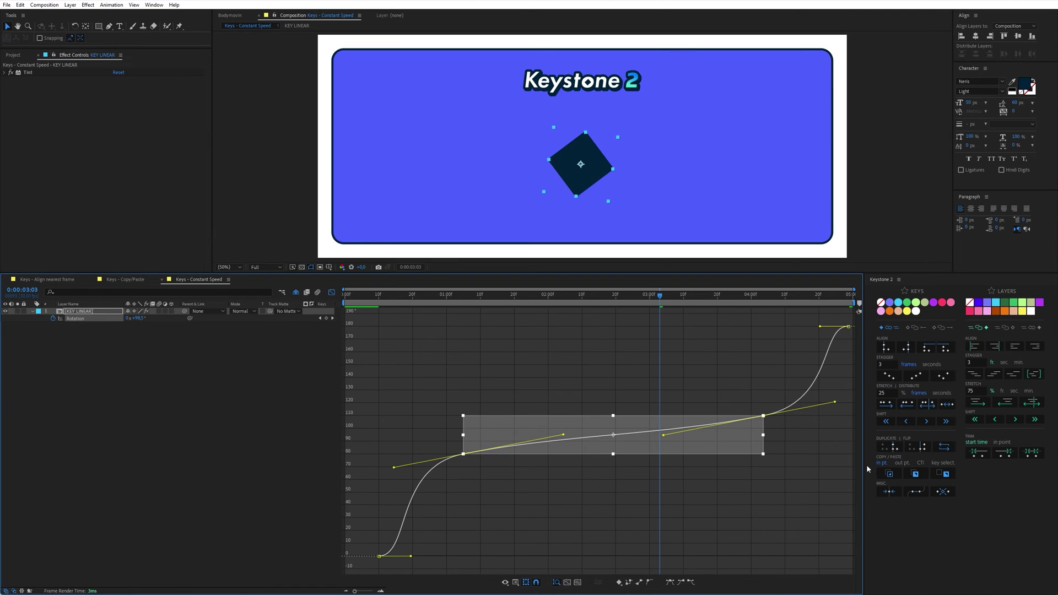
pyautogui.moveTo(746, 318); pyautogui.dragTo(844, 438)
pyautogui.click(887, 422)
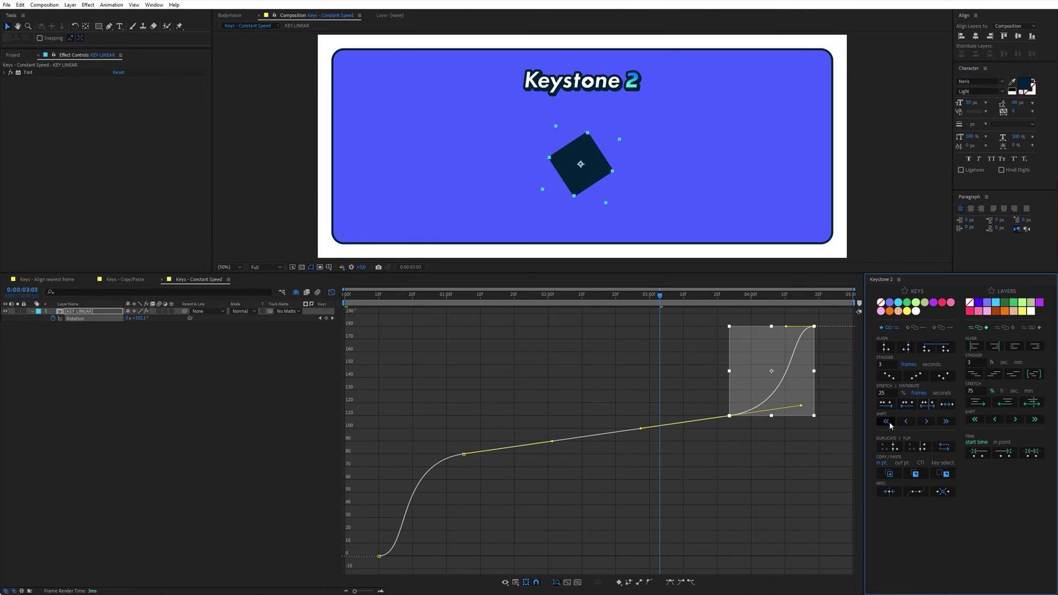
pyautogui.click(887, 422)
pyautogui.click(887, 422)
pyautogui.click(887, 422)
pyautogui.click(887, 422)
pyautogui.click(887, 422)
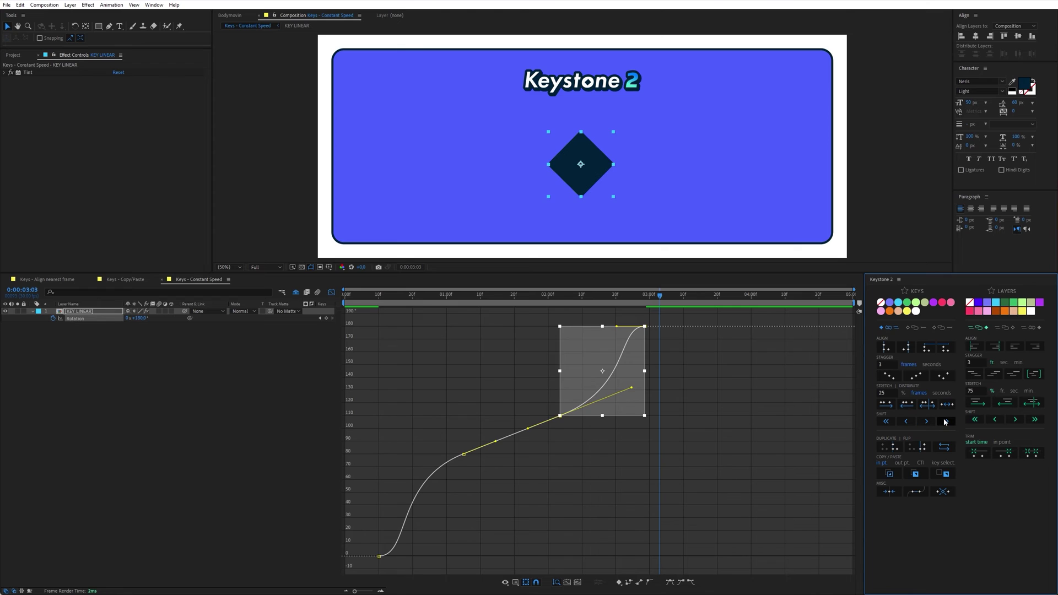
pyautogui.click(927, 422)
pyautogui.click(928, 421)
pyautogui.click(927, 421)
pyautogui.click(927, 422)
pyautogui.click(928, 422)
pyautogui.click(927, 421)
pyautogui.click(927, 422)
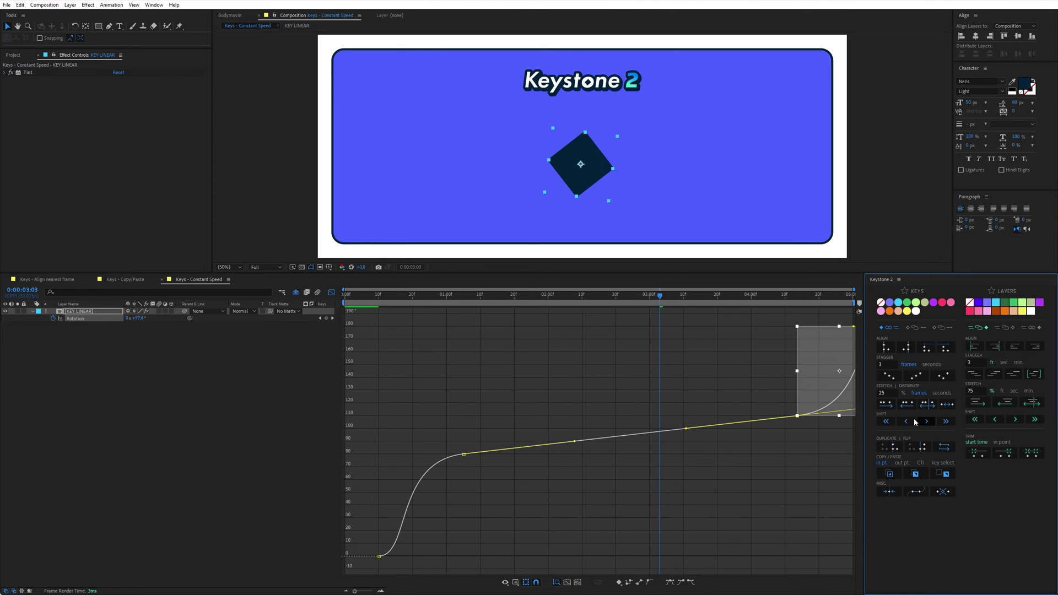
pyautogui.click(886, 422)
pyautogui.click(886, 422)
pyautogui.click(886, 422)
pyautogui.click(886, 422)
pyautogui.click(886, 421)
pyautogui.click(945, 421)
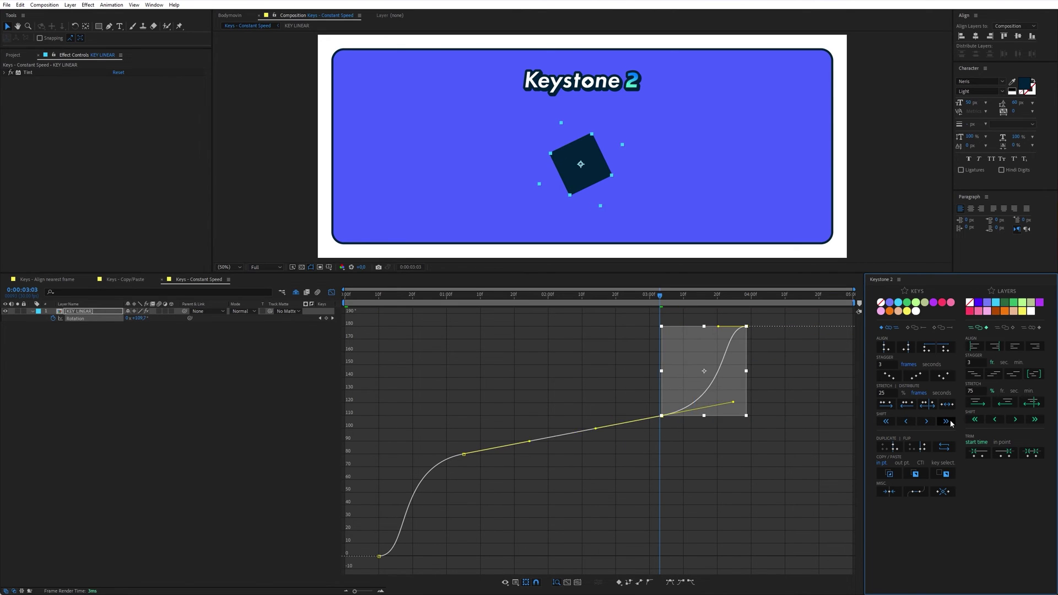
pyautogui.click(946, 421)
pyautogui.click(737, 464)
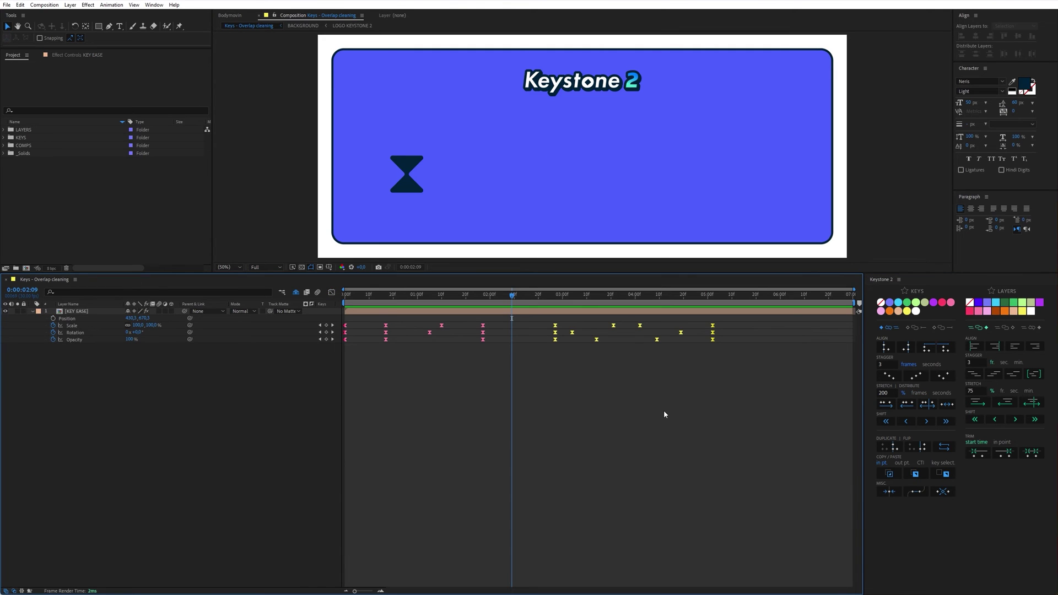
# Step: Keystone-stretch the selected pink keyframes to 200%, then run Misc Overlap cleaning on the yellow keys
pyautogui.click(942, 491)
pyautogui.moveTo(521, 366); pyautogui.dragTo(338, 315)
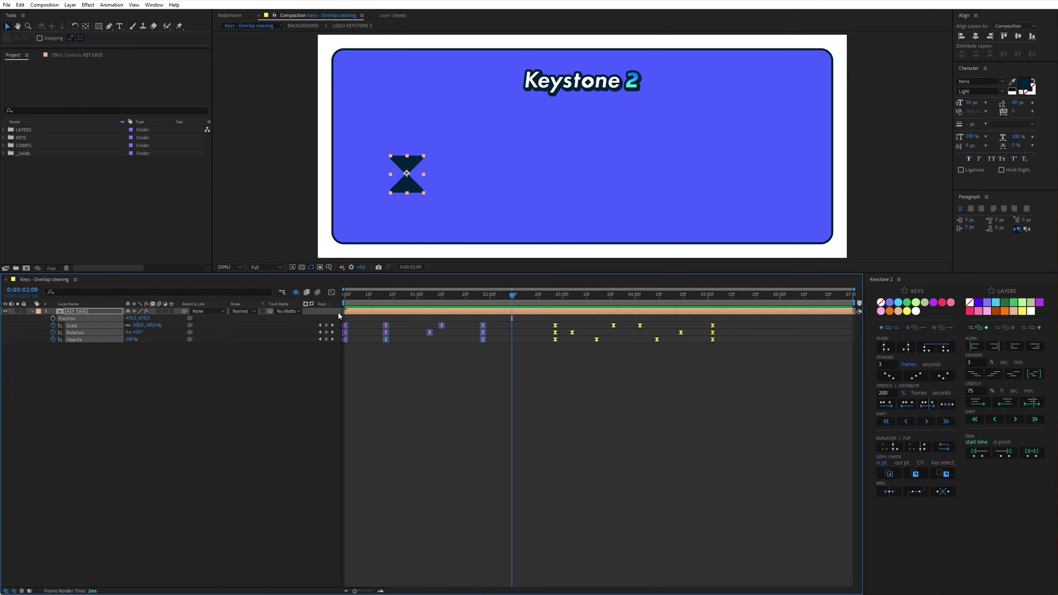
pyautogui.click(885, 404)
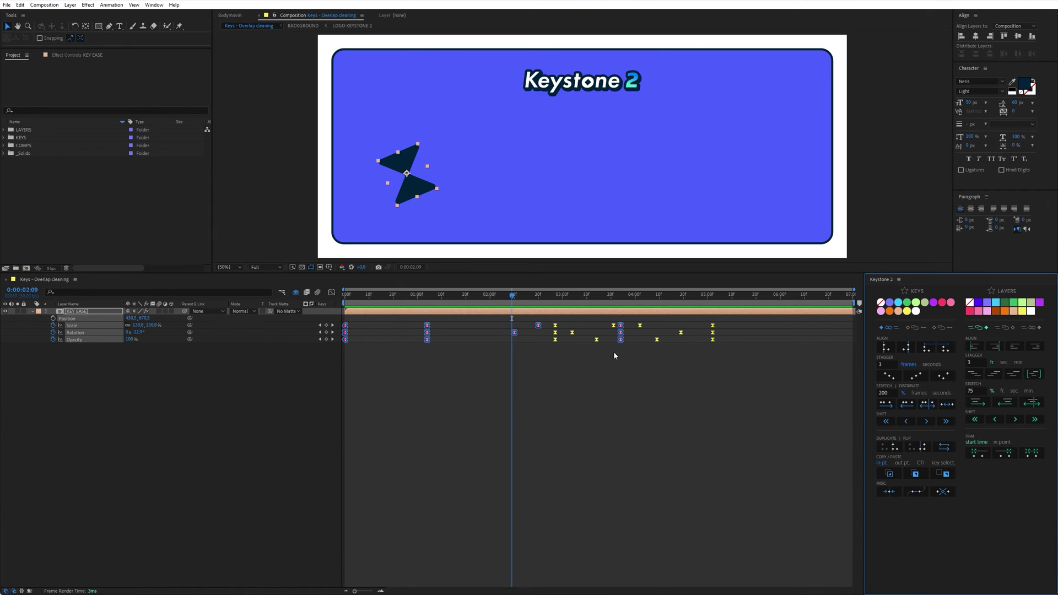
pyautogui.click(950, 492)
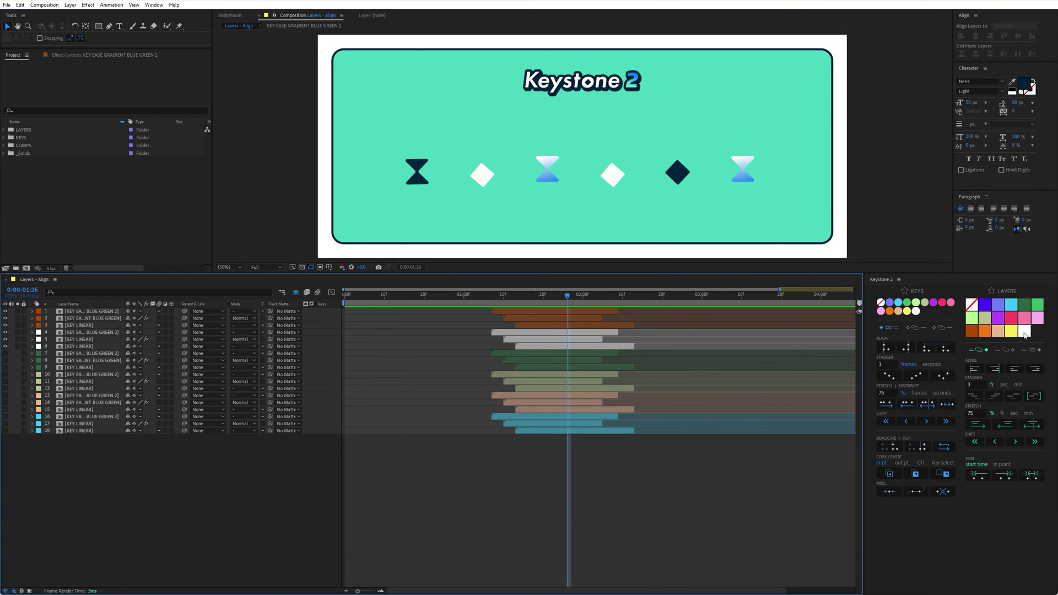
# Step: Label layers 1–3 yellow and layers 7–9 pink
pyautogui.click(597, 312)
pyautogui.keyDown('shift'); pyautogui.click(606, 325); pyautogui.keyUp('shift')
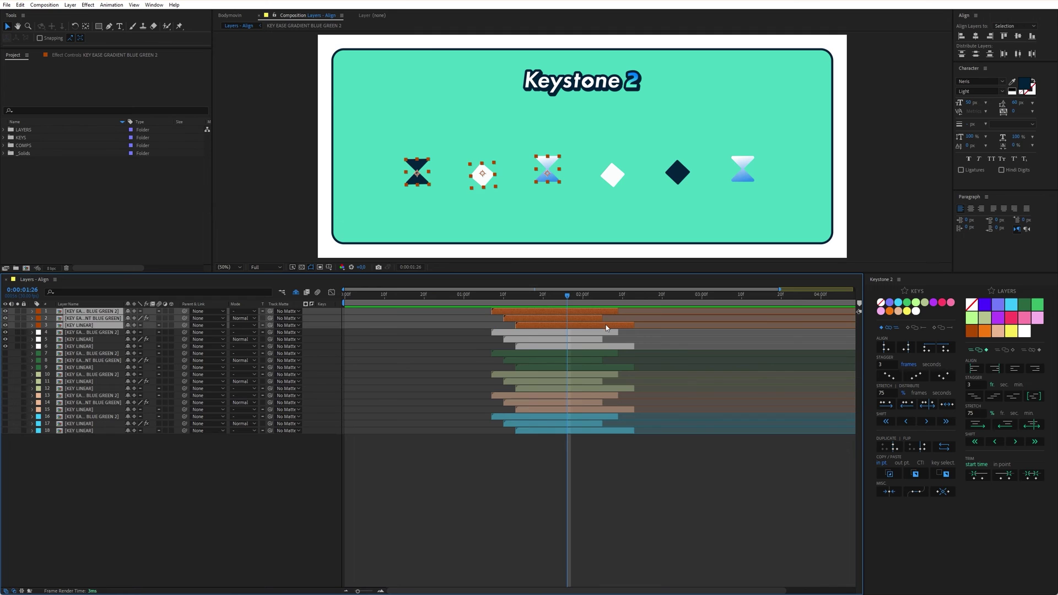
pyautogui.click(1012, 331)
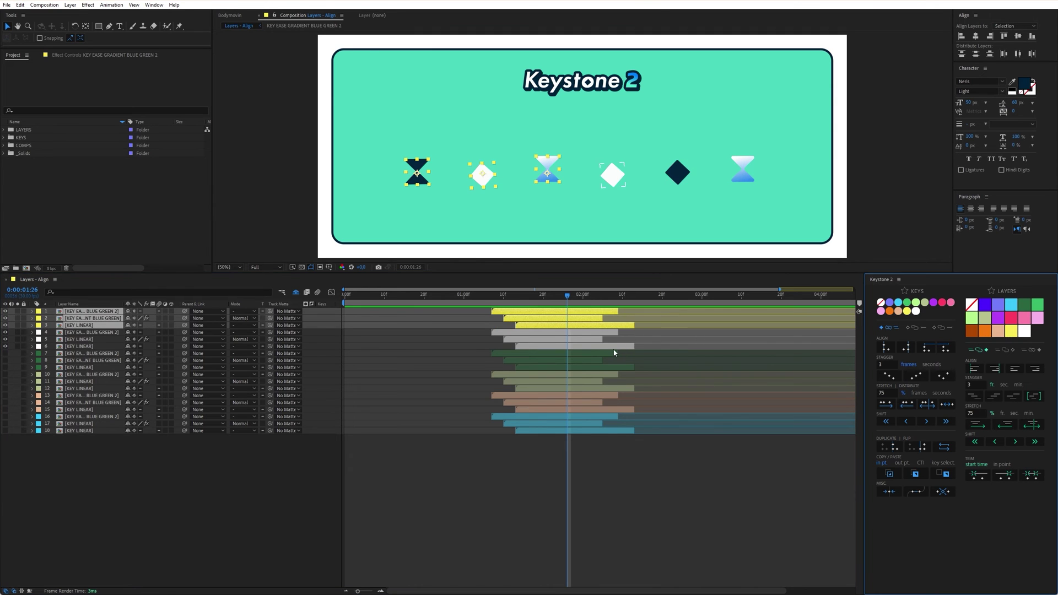
pyautogui.click(614, 353)
pyautogui.keyDown('shift'); pyautogui.click(614, 368); pyautogui.keyUp('shift')
pyautogui.click(1037, 318)
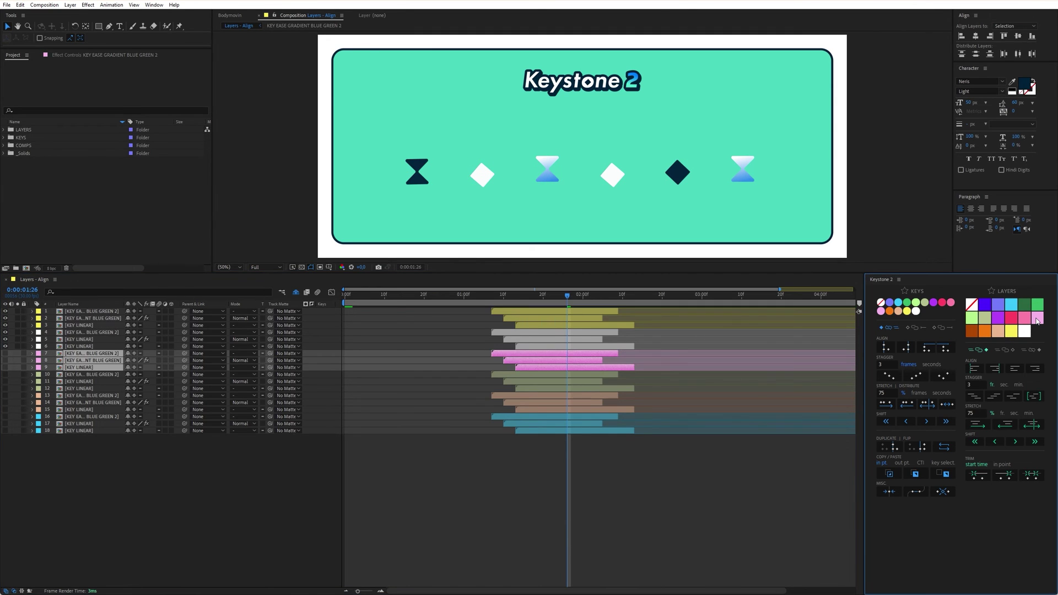
pyautogui.click(669, 467)
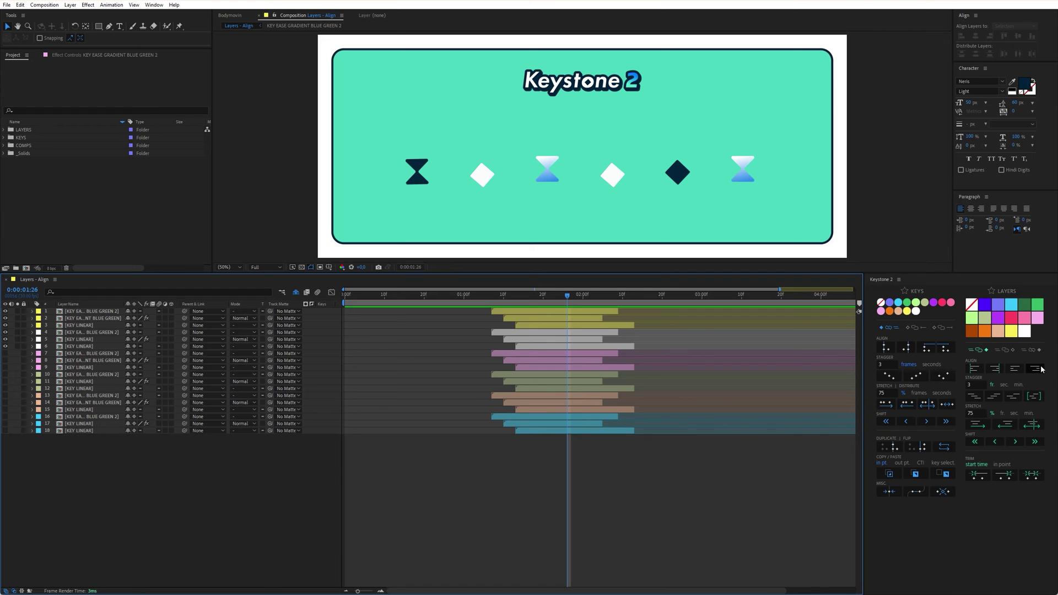
# Step: Make layers 1–3 start at the playhead and layers 4–6 end there
pyautogui.click(581, 311)
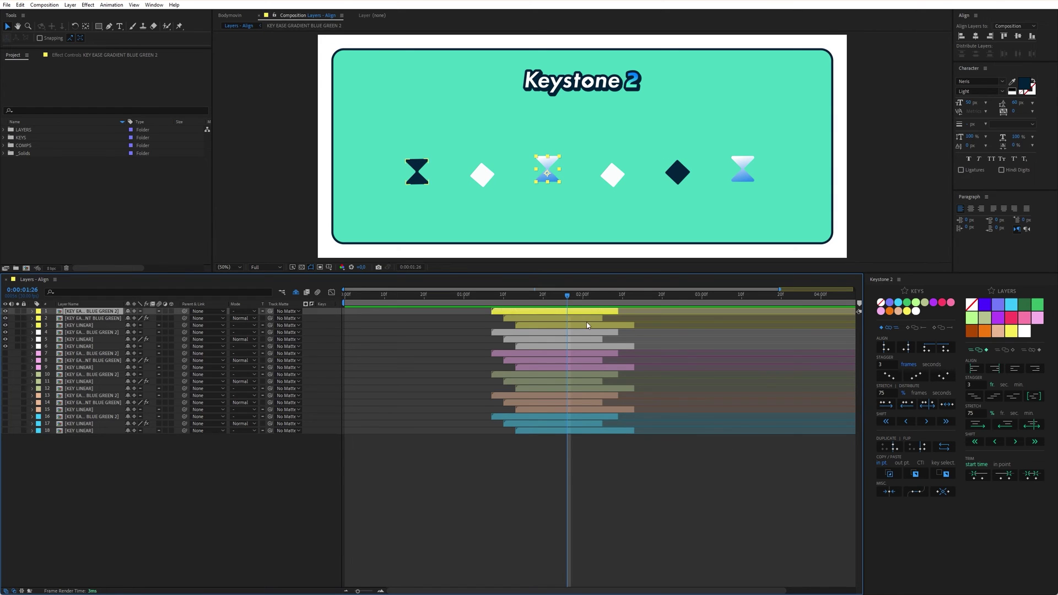
pyautogui.keyDown('shift'); pyautogui.click(586, 325); pyautogui.keyUp('shift')
pyautogui.click(974, 371)
pyautogui.click(583, 331)
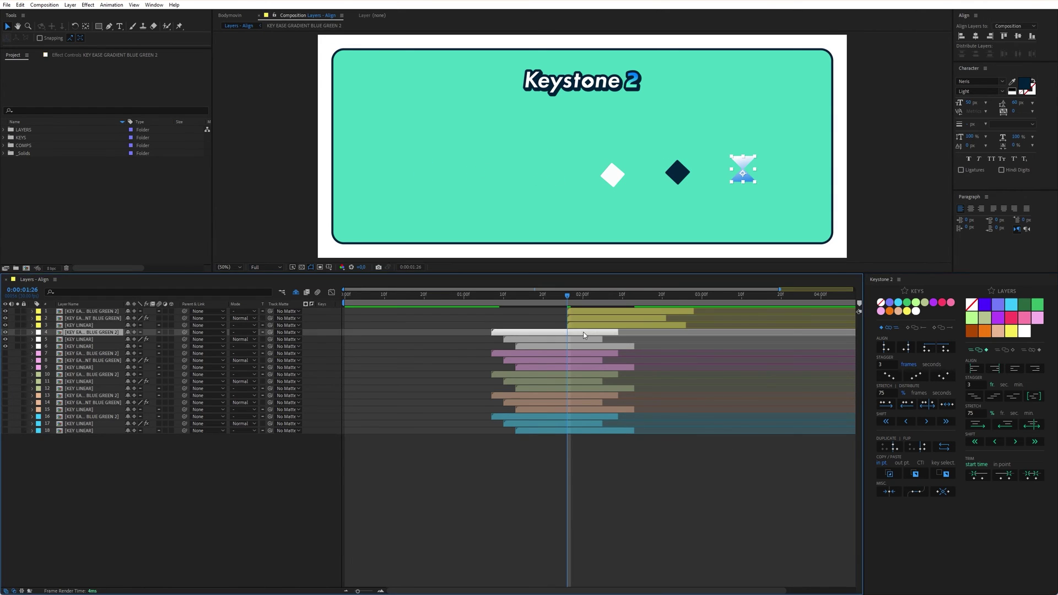
pyautogui.keyDown('shift'); pyautogui.click(593, 346); pyautogui.keyUp('shift')
pyautogui.click(992, 369)
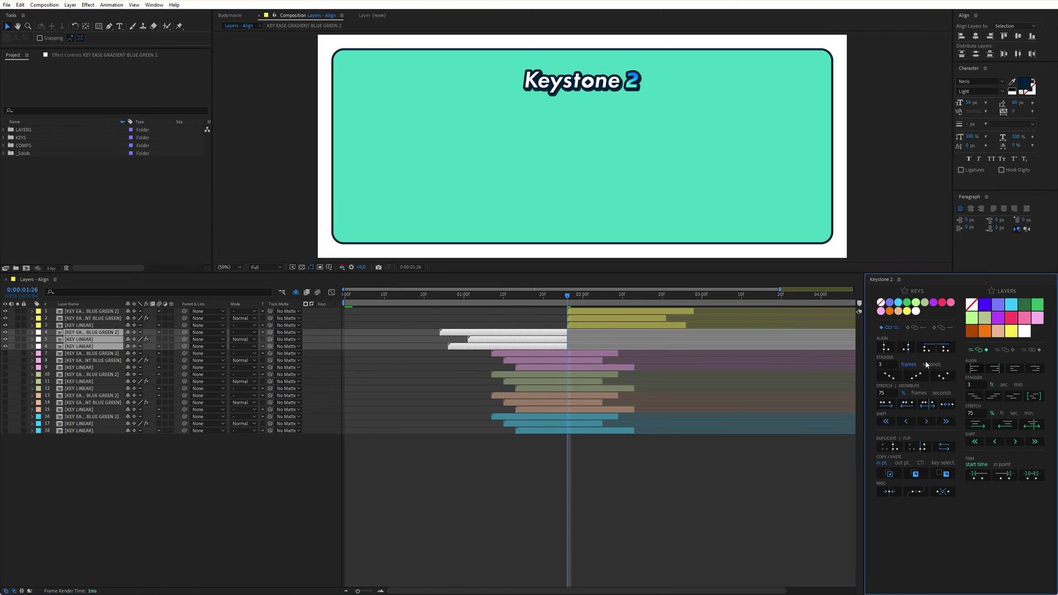
# Step: Align layers 7–9 to start together and layers 10–12 to end together
pyautogui.click(601, 353)
pyautogui.keyDown('shift'); pyautogui.click(609, 367); pyautogui.keyUp('shift')
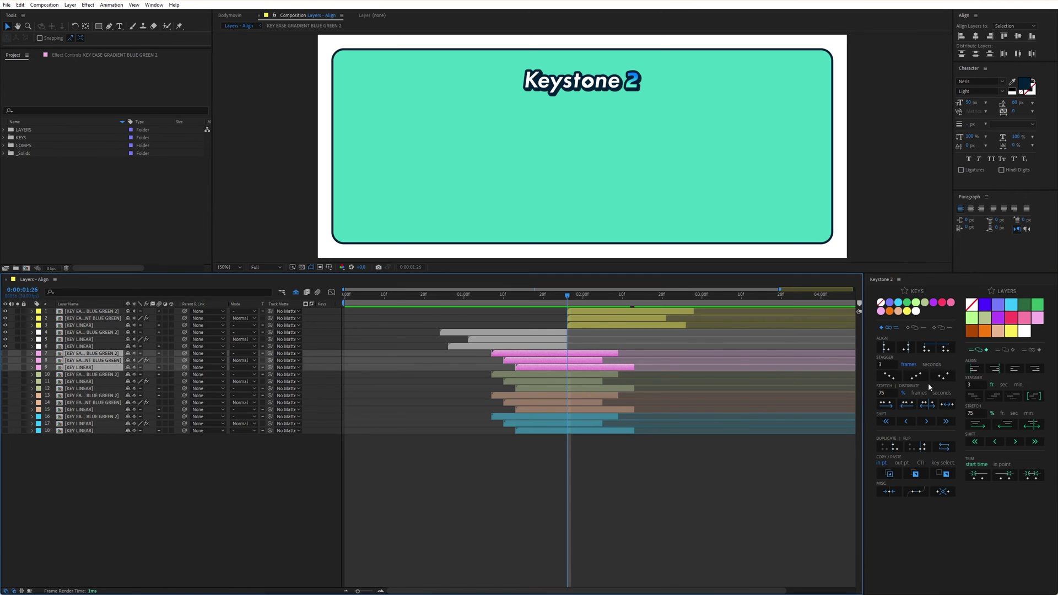
pyautogui.click(1018, 370)
pyautogui.moveTo(617, 375); pyautogui.dragTo(622, 391)
pyautogui.click(1034, 372)
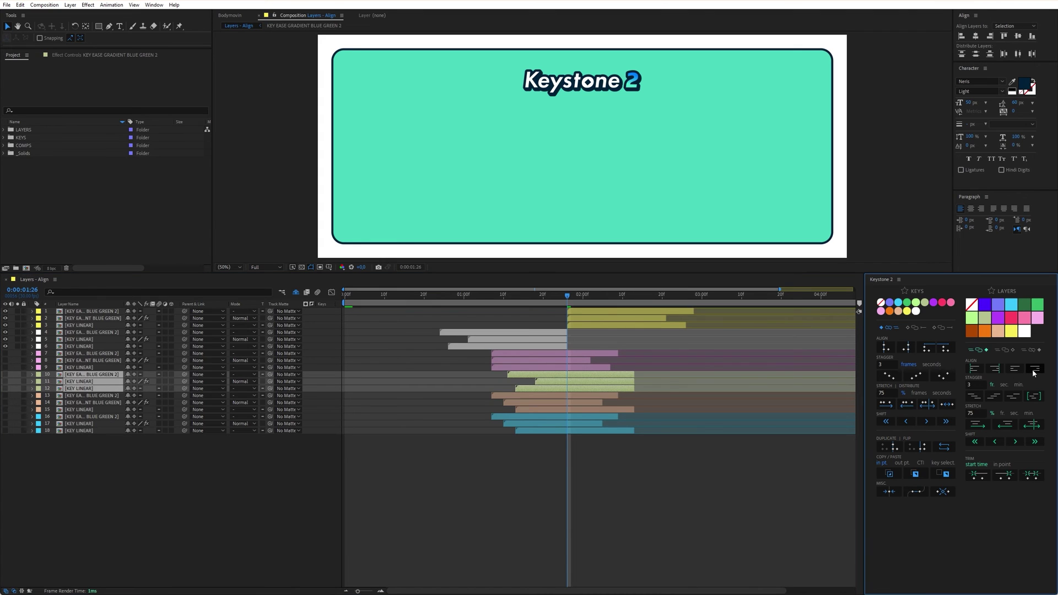
pyautogui.click(616, 460)
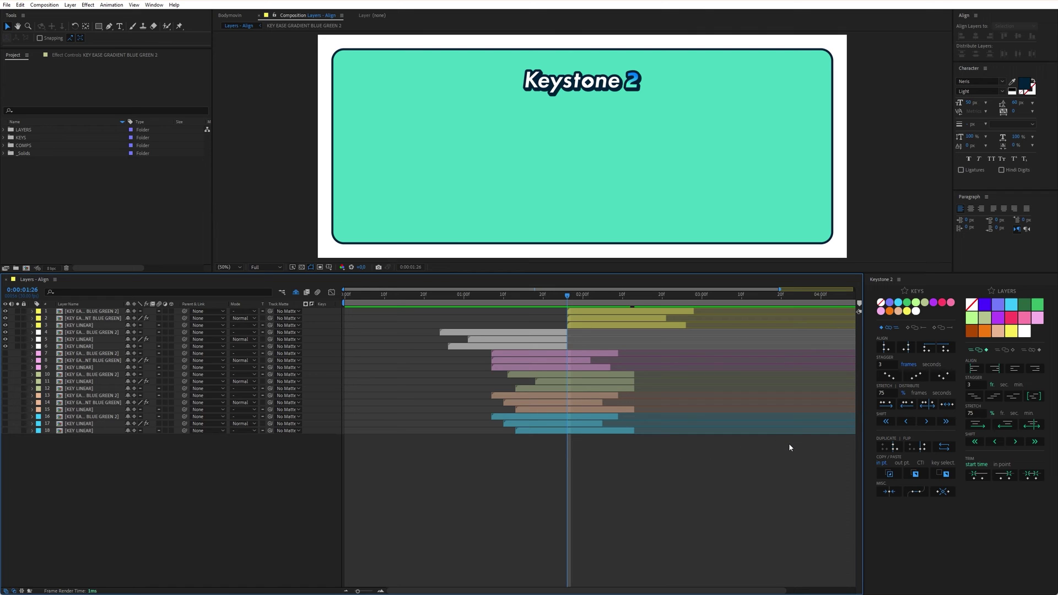
# Step: Make layers 13–15 and the blue layers 16–18 start at the playhead
pyautogui.click(584, 396)
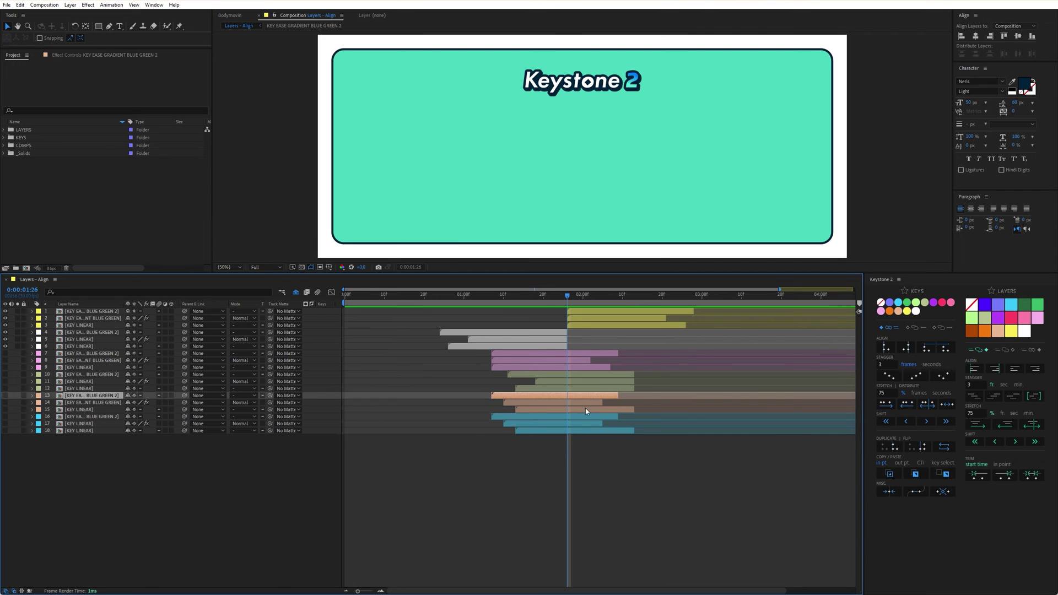
pyautogui.keyDown('shift'); pyautogui.click(585, 409); pyautogui.keyUp('shift')
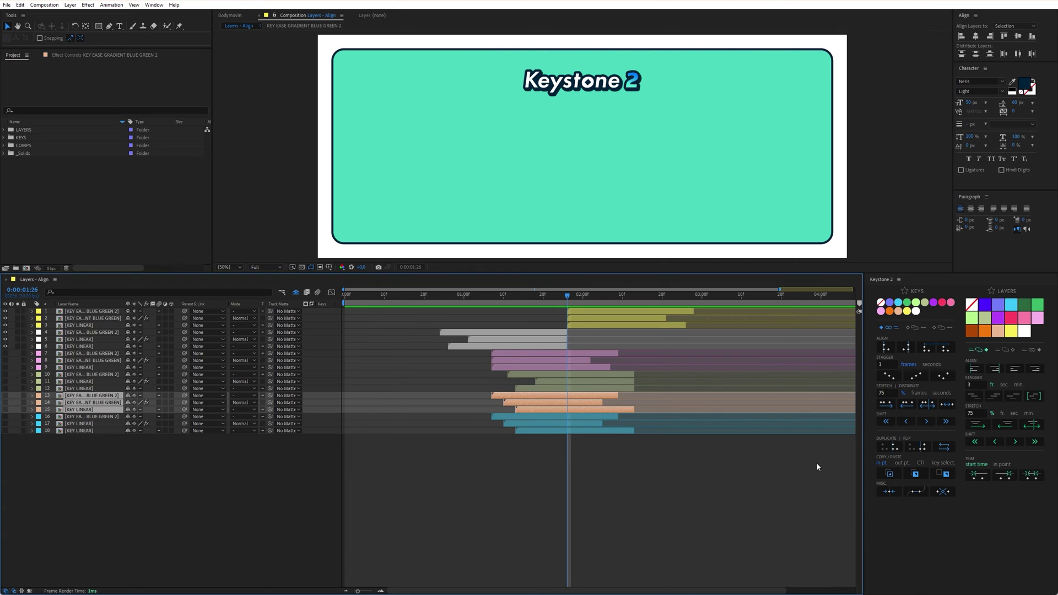
pyautogui.click(974, 369)
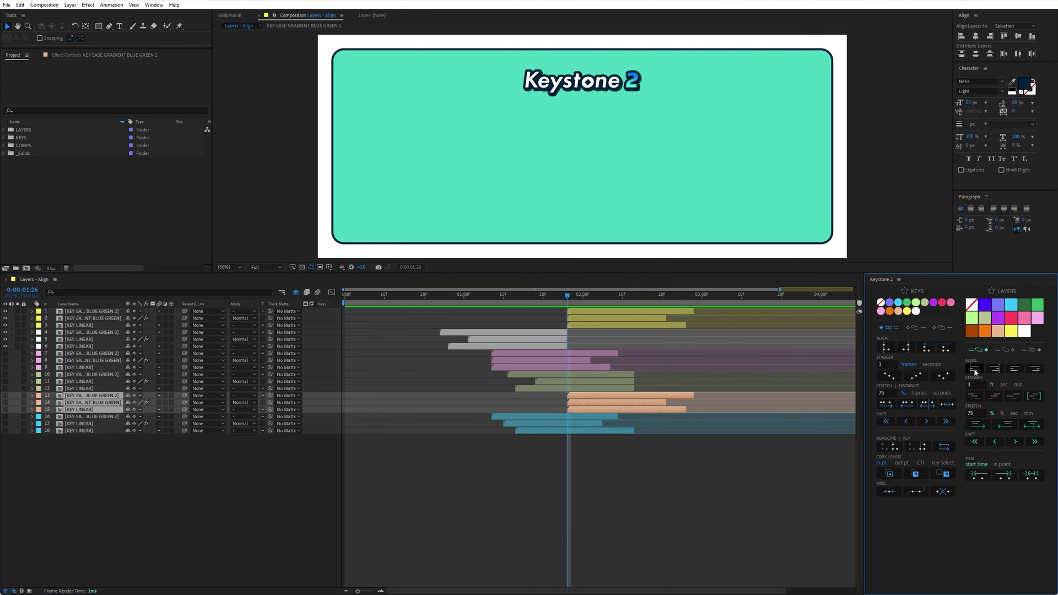
pyautogui.click(569, 418)
pyautogui.keyDown('shift'); pyautogui.click(579, 431); pyautogui.keyUp('shift')
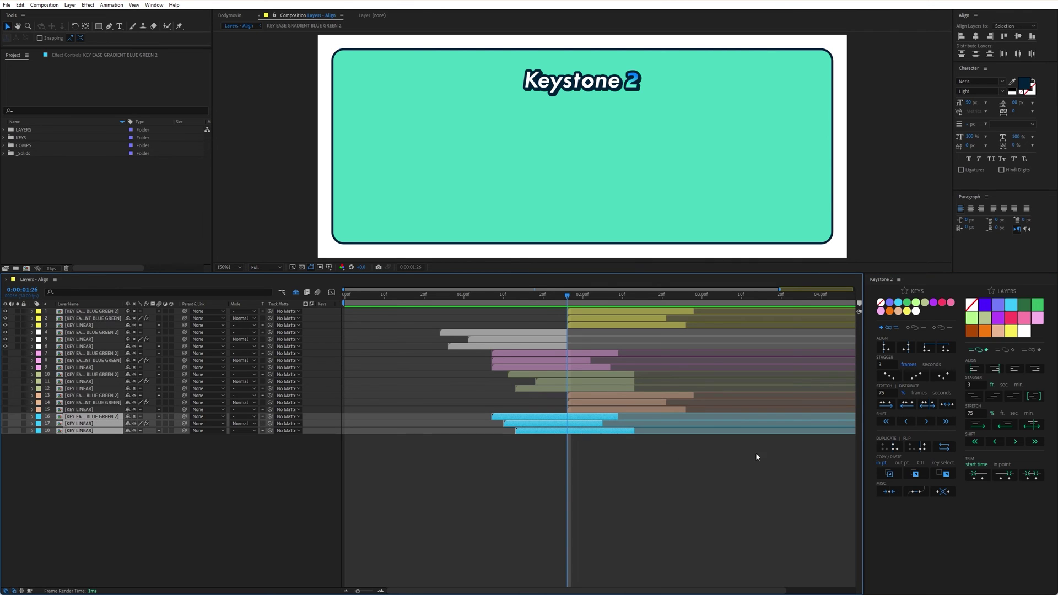
pyautogui.click(972, 369)
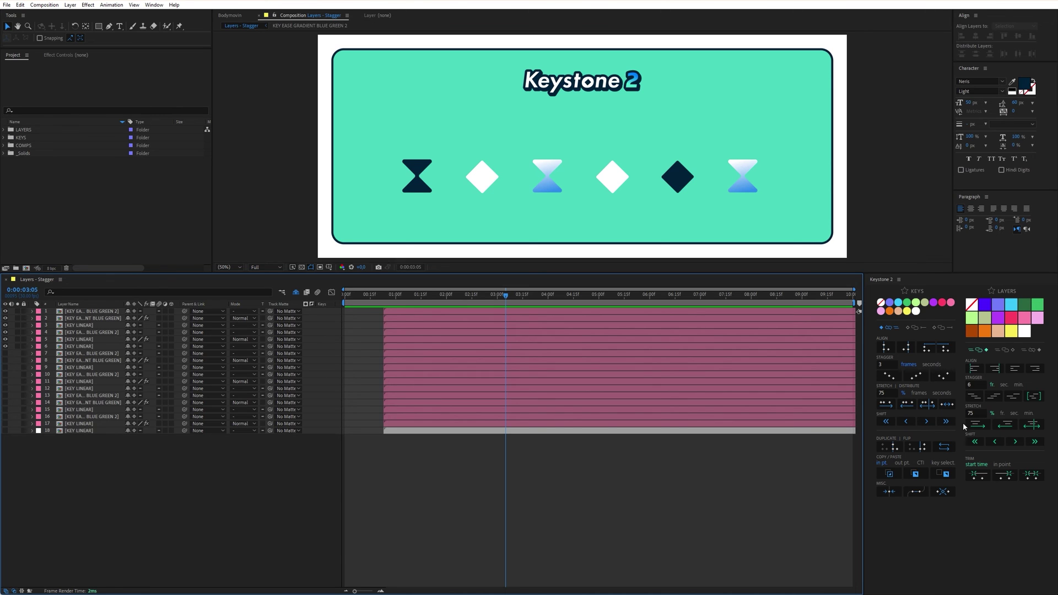
# Step: Stagger all layers by 2 frames, first as a cascade, then randomly
pyautogui.click(974, 384)
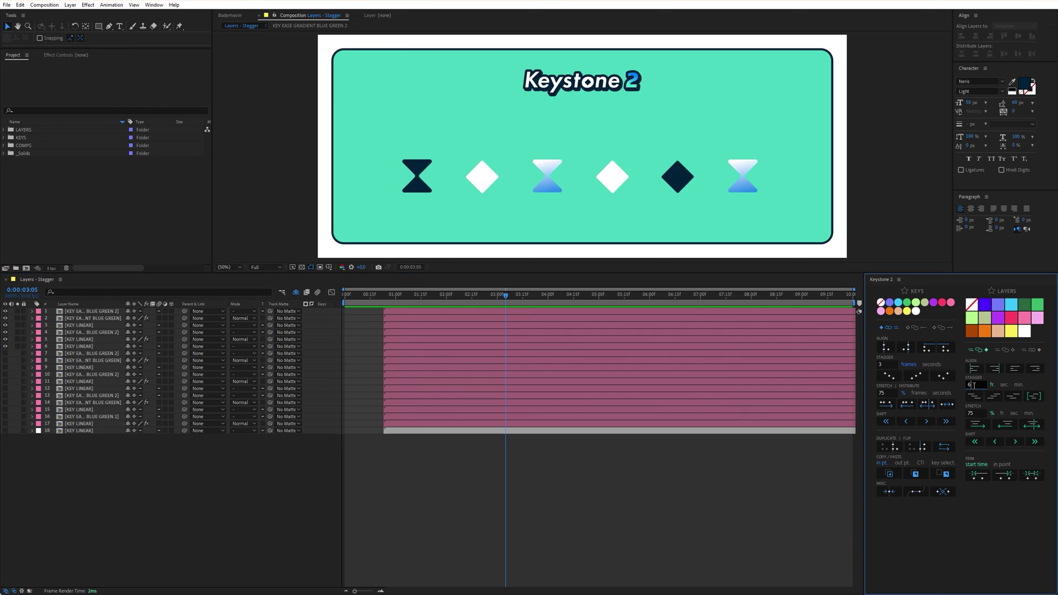
pyautogui.write('2')
pyautogui.hotkey('ctrl', 'a')
pyautogui.click(994, 396)
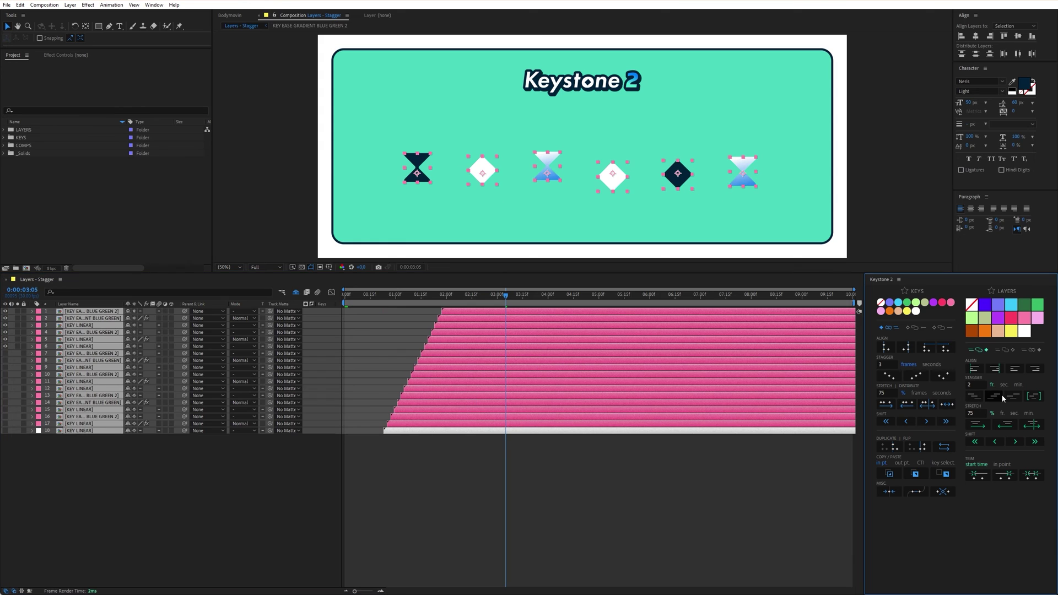
pyautogui.click(1012, 396)
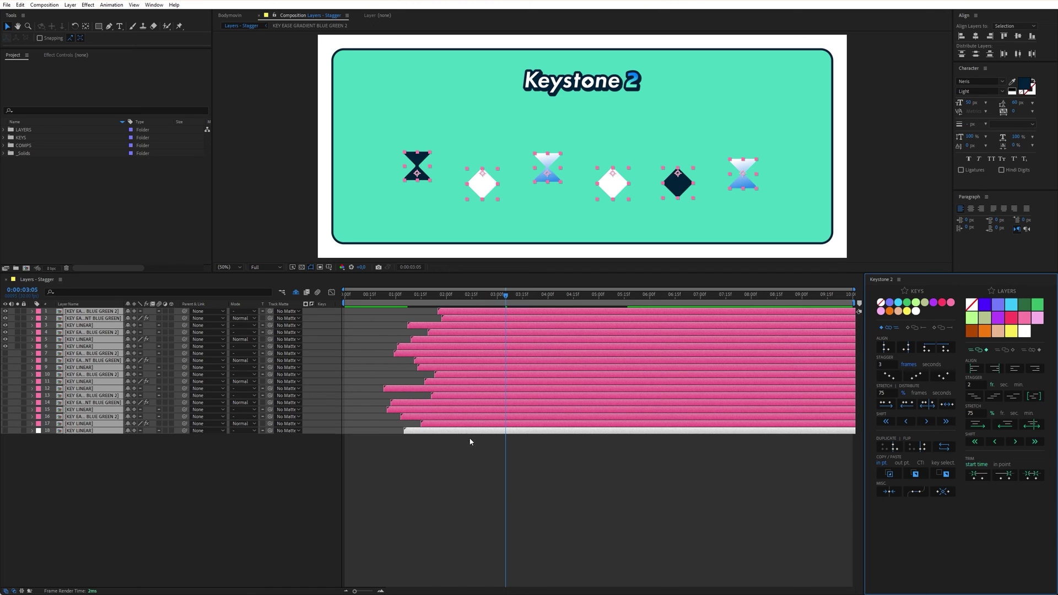
# Step: Re-stagger the layers with a 4-frame amount, undo it, and stagger again
pyautogui.click(978, 383)
pyautogui.write('4')
pyautogui.click(1013, 399)
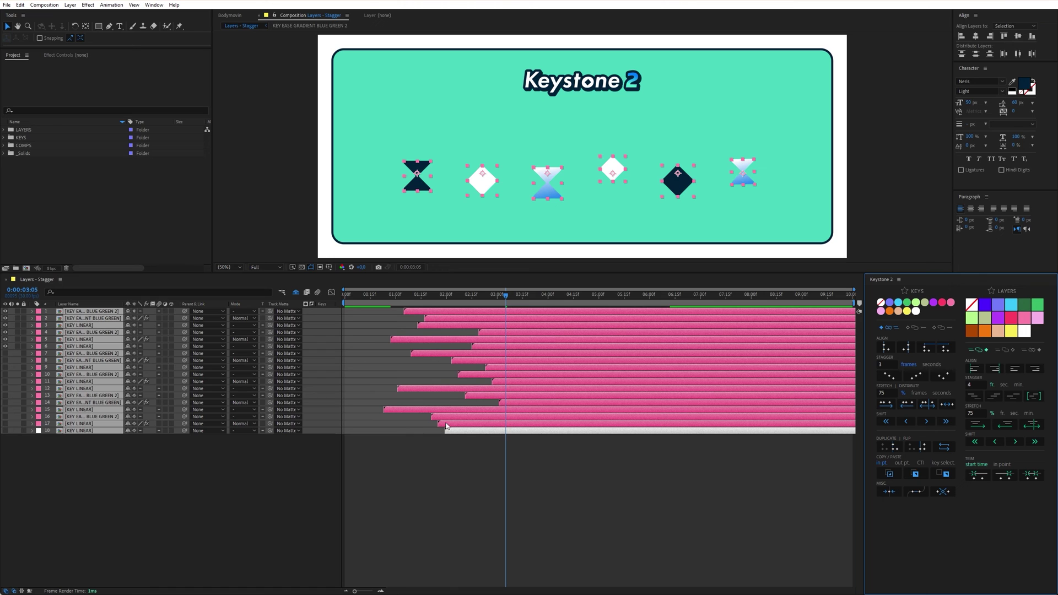
pyautogui.click(669, 460)
pyautogui.hotkey('ctrl', 'z')
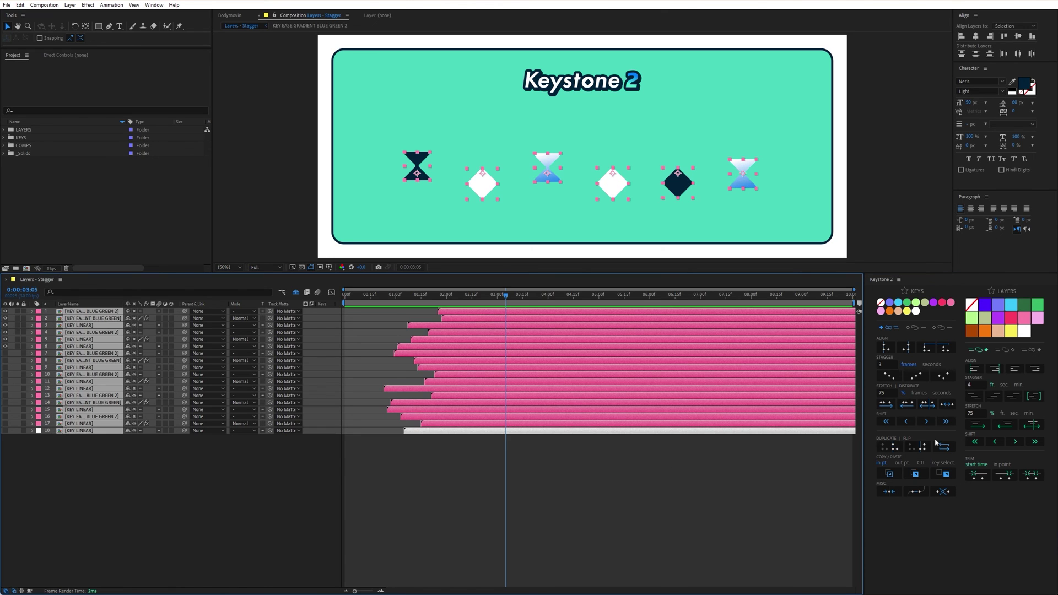
pyautogui.click(1038, 399)
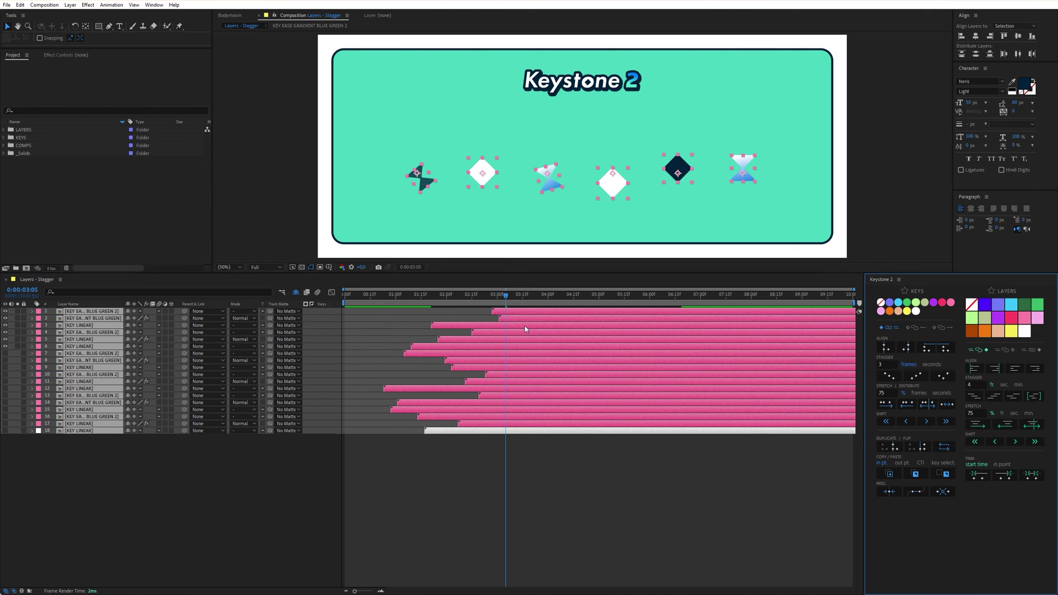
# Step: Duplicate the last KEY LINEAR layer and stagger all layers by 6 frames
pyautogui.click(509, 449)
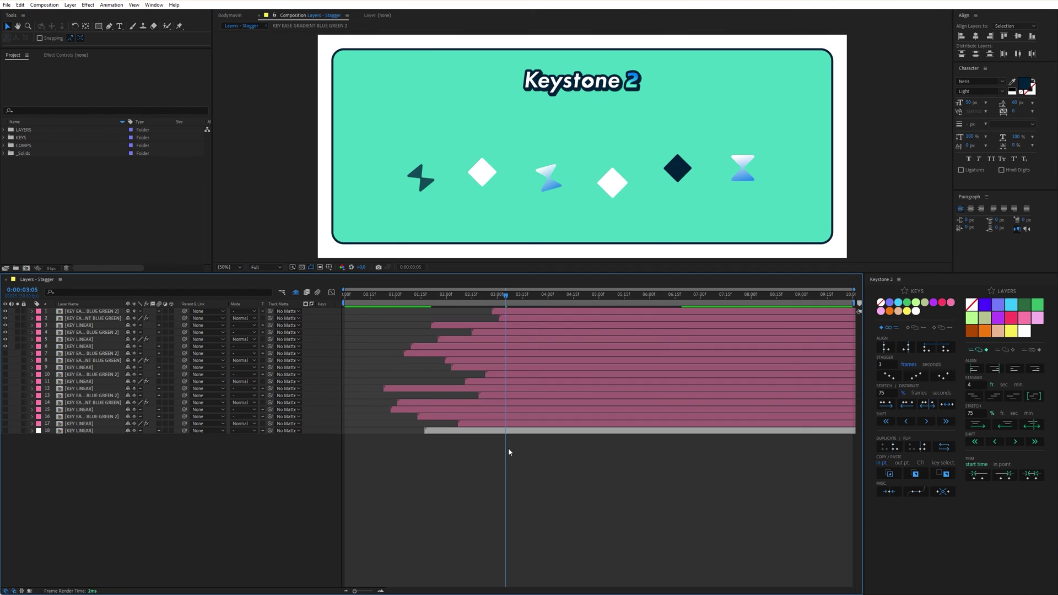
pyautogui.click(564, 432)
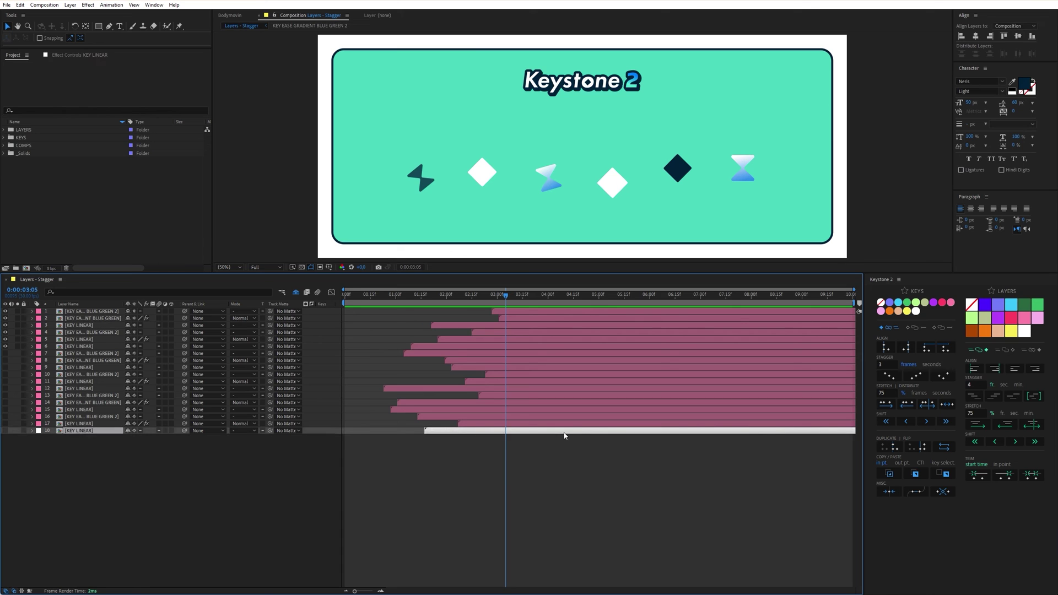
pyautogui.hotkey('ctrl', 'd')
pyautogui.hotkey('ctrl', 'd')
pyautogui.hotkey('ctrl', 'd')
pyautogui.hotkey('ctrl', 'd')
pyautogui.hotkey('ctrl', 'd')
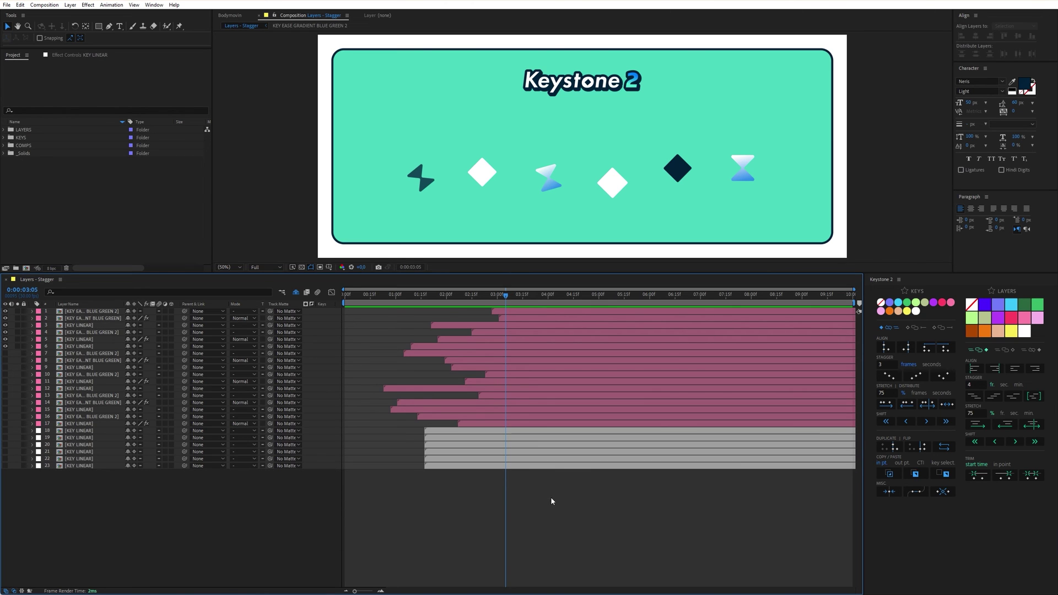
pyautogui.hotkey('ctrl', 'a')
pyautogui.click(979, 385)
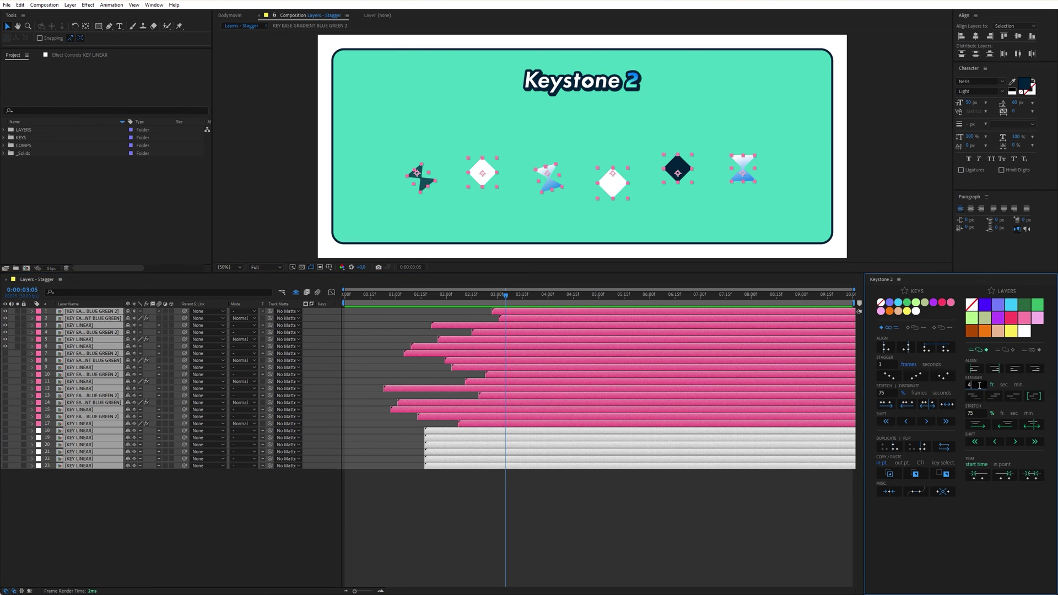
pyautogui.write('6')
pyautogui.click(1035, 397)
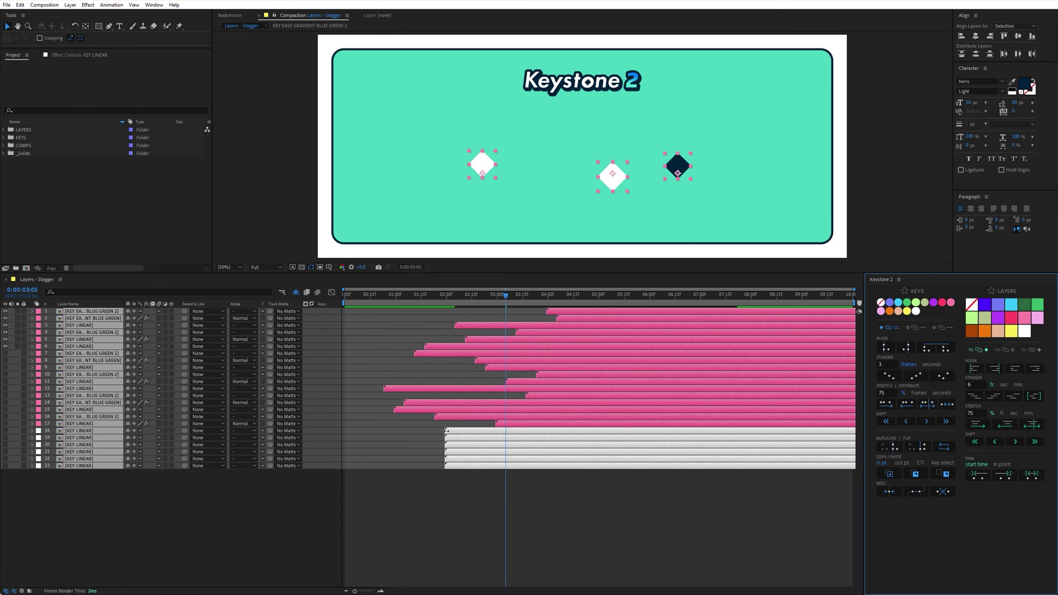
pyautogui.click(463, 484)
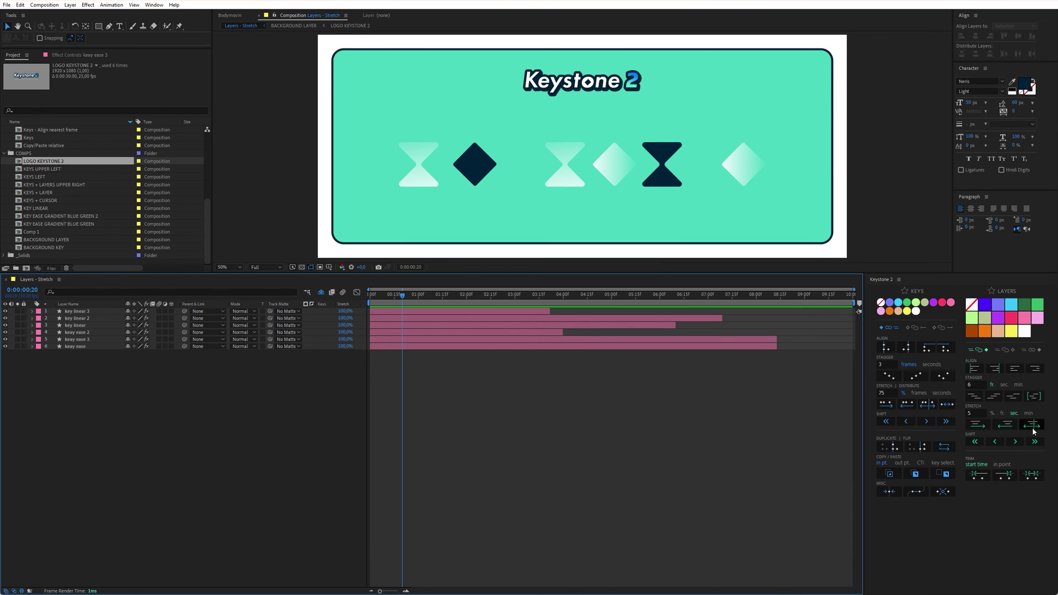
# Step: Open the Layers - Stretch composition and check the timeline column options without changing them
pyautogui.click(978, 427)
pyautogui.rightClick(357, 303)
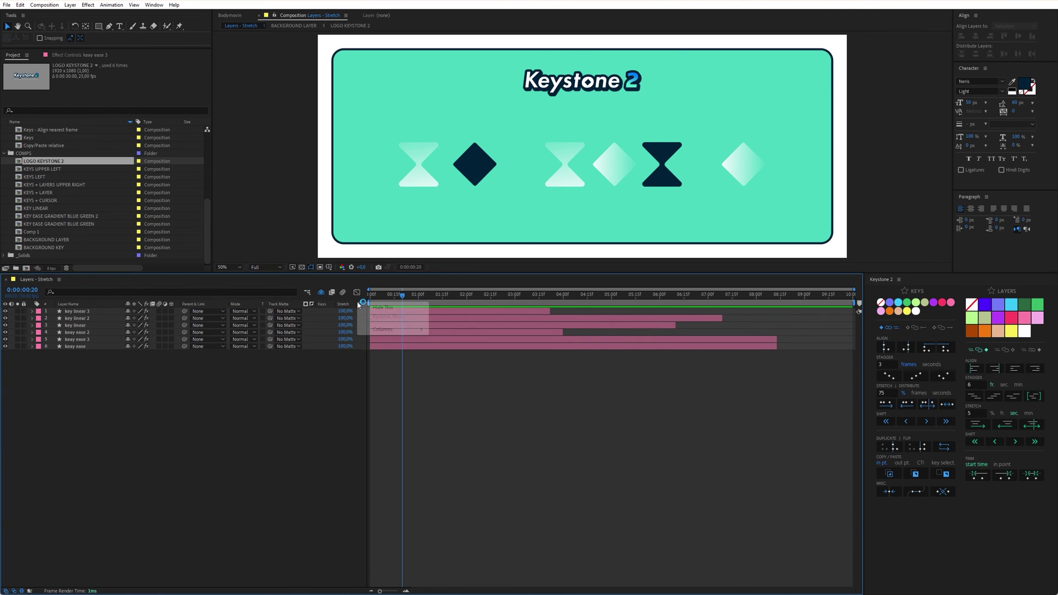
pyautogui.moveTo(404, 332)
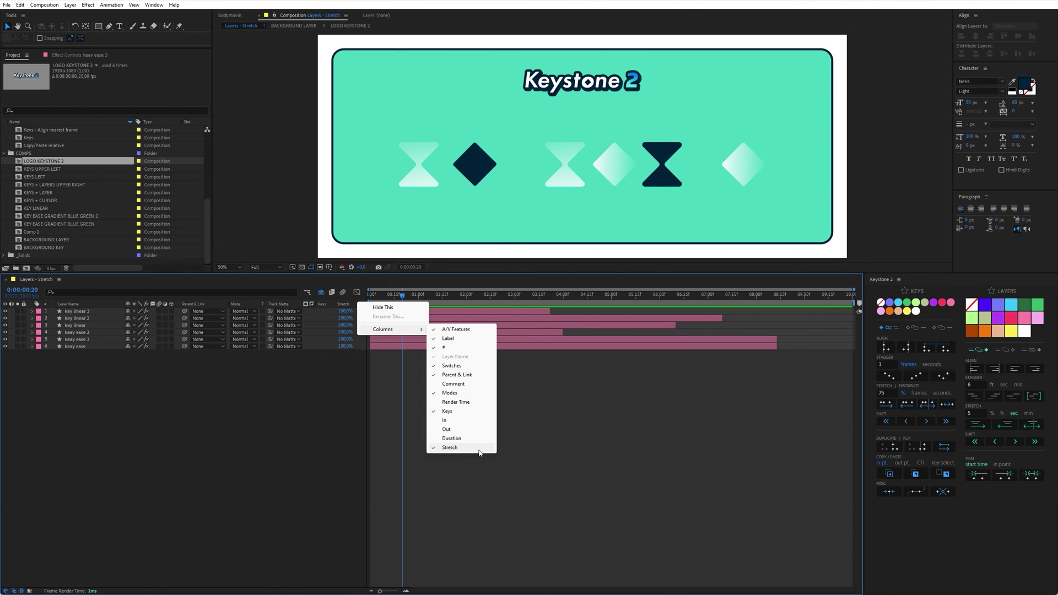
pyautogui.click(568, 396)
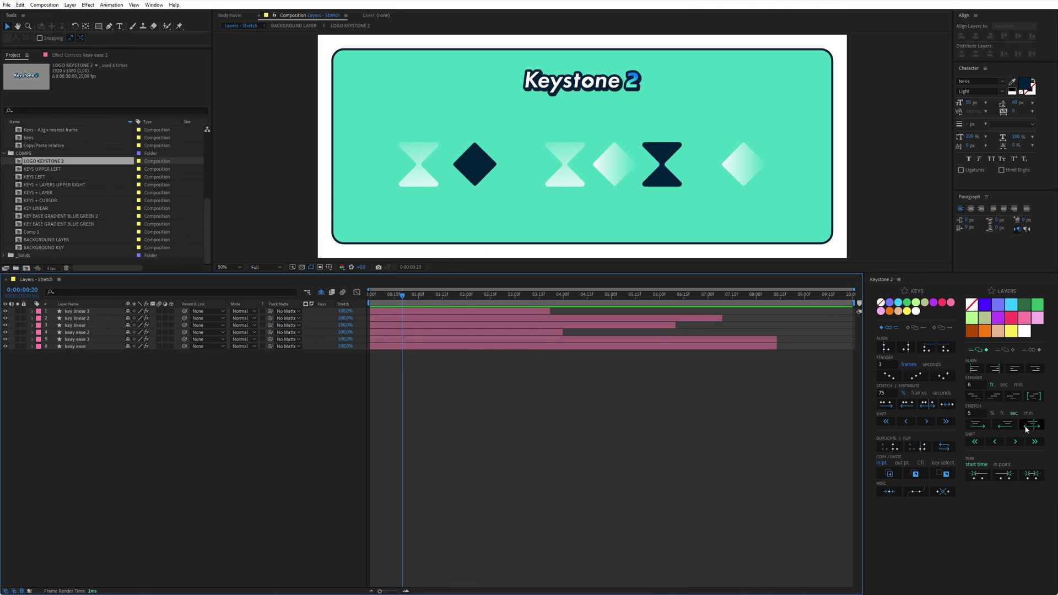
# Step: Select all six layers and stretch them, in seconds, to end at 5 seconds
pyautogui.click(991, 413)
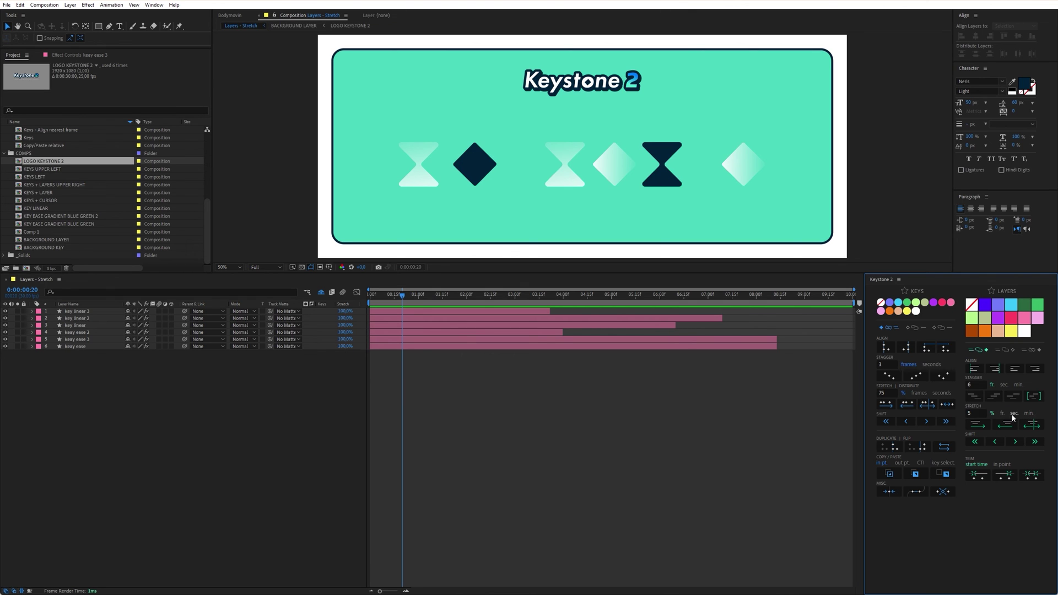
pyautogui.click(685, 347)
pyautogui.hotkey('ctrl', 'a')
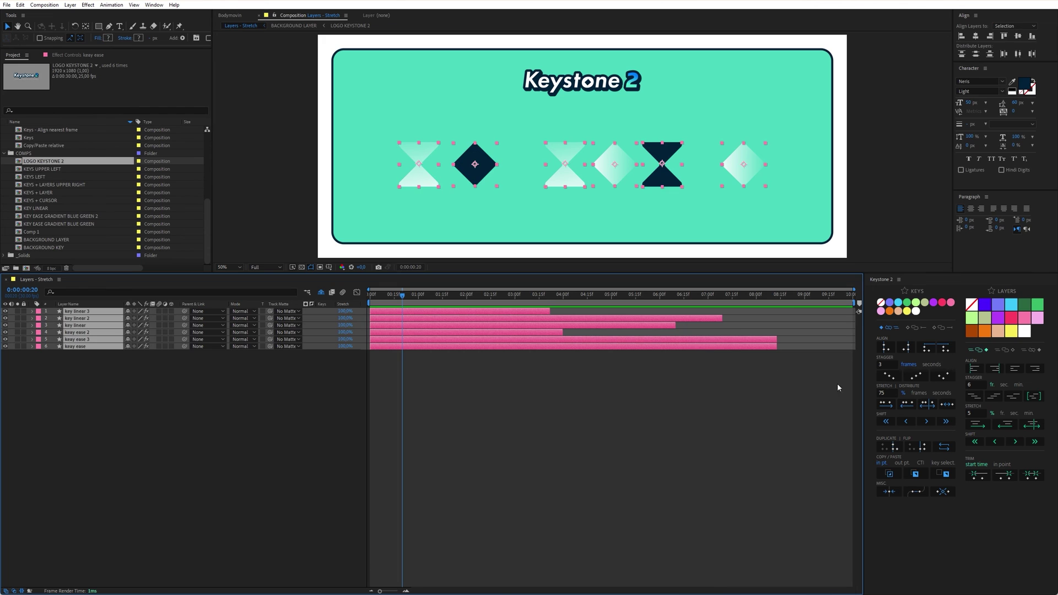
pyautogui.click(1014, 413)
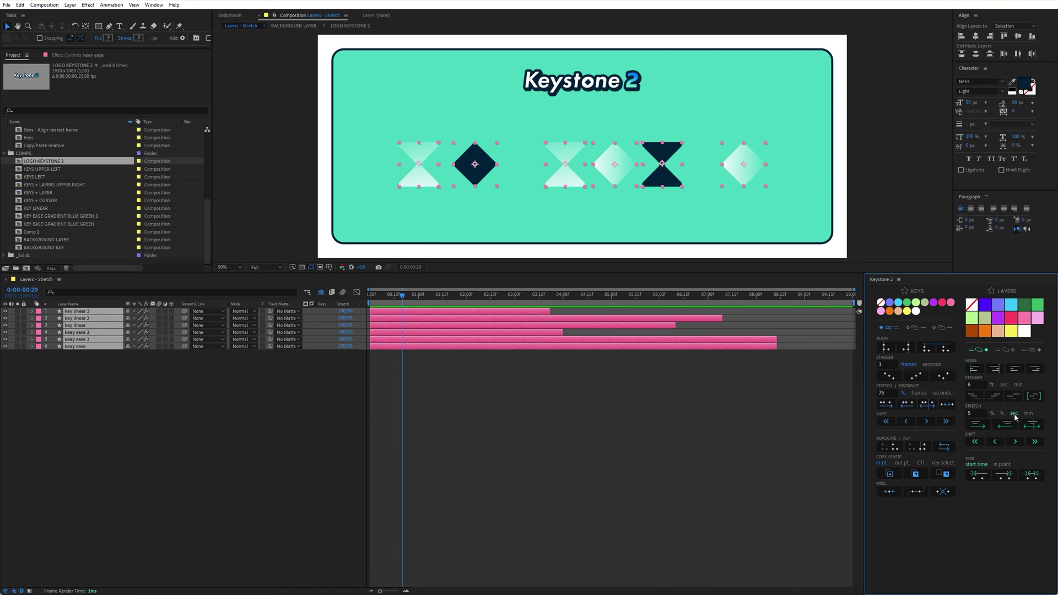
pyautogui.click(977, 425)
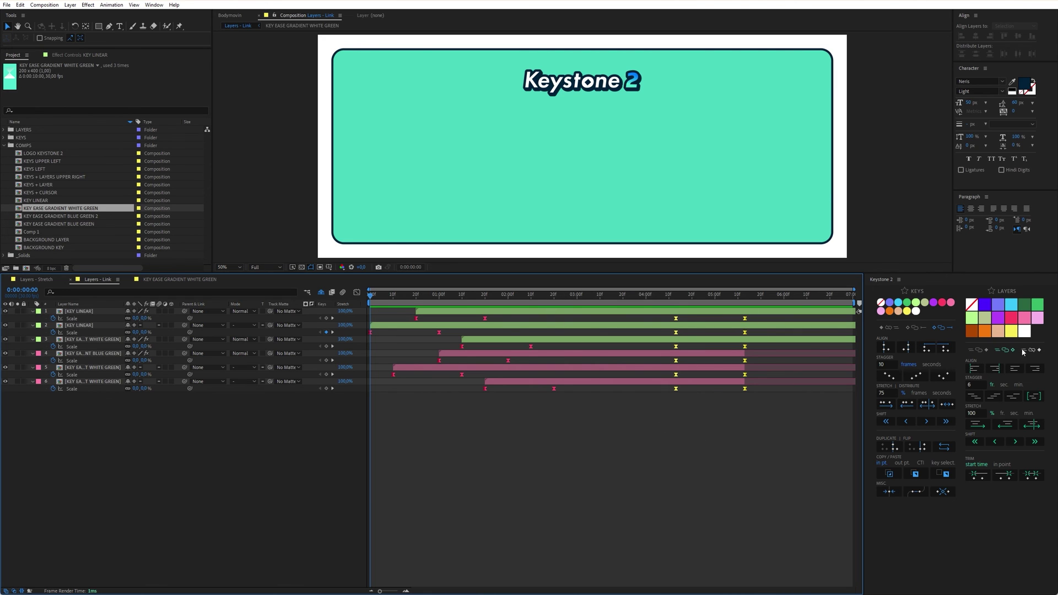
# Step: Offset the first KEY LINEAR layer, then align layers 1–3 to frame 0 with Link on
pyautogui.click(980, 353)
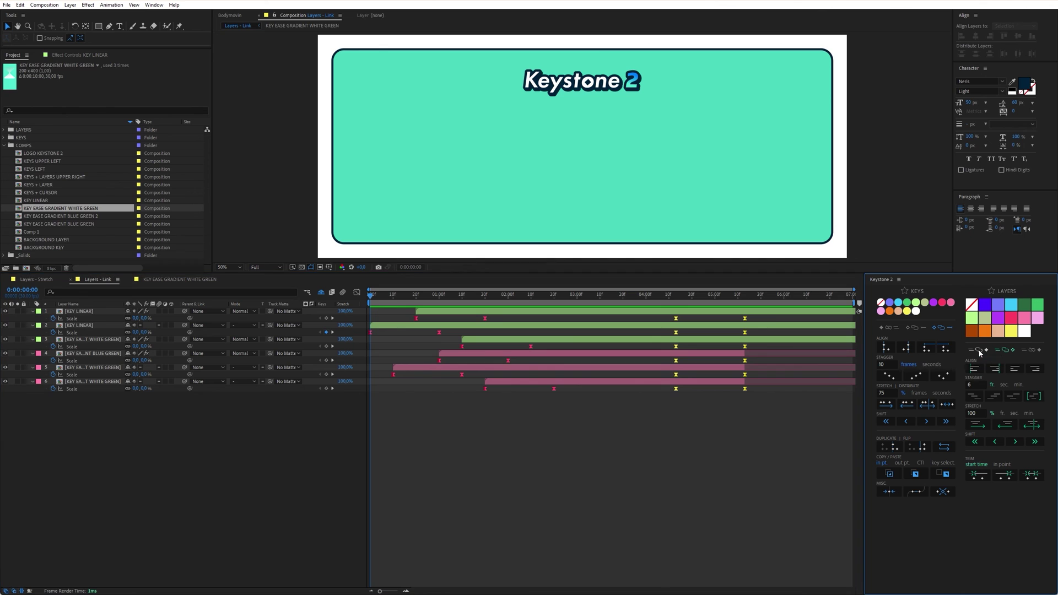
pyautogui.moveTo(694, 316)
pyautogui.mouseDown()
pyautogui.moveTo(761, 319)
pyautogui.moveTo(683, 321)
pyautogui.moveTo(776, 325)
pyautogui.moveTo(675, 325)
pyautogui.moveTo(794, 325)
pyautogui.moveTo(671, 325)
pyautogui.moveTo(751, 326)
pyautogui.moveTo(691, 326)
pyautogui.mouseUp()
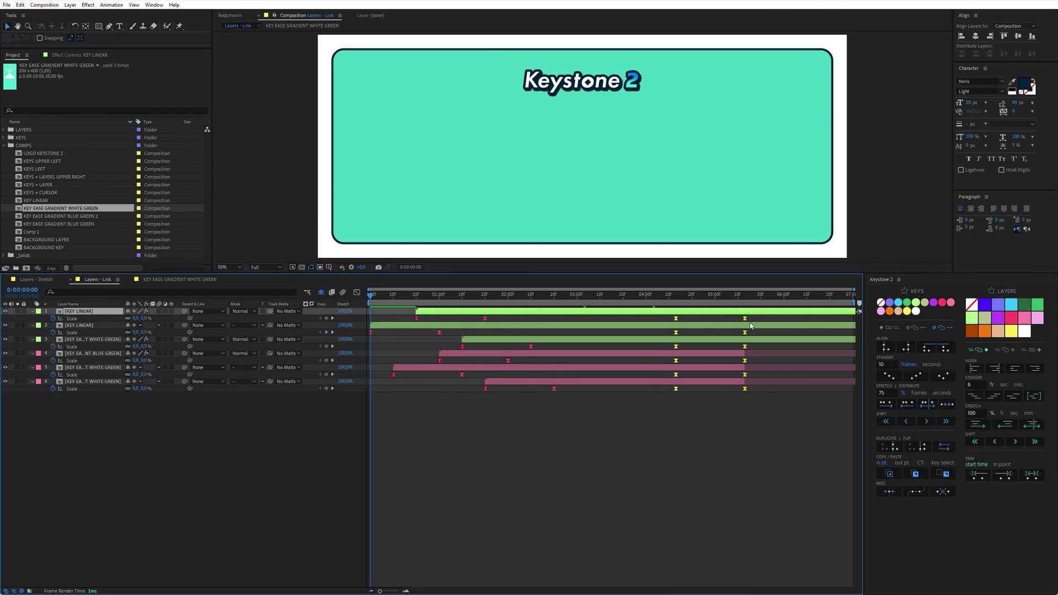
pyautogui.click(750, 430)
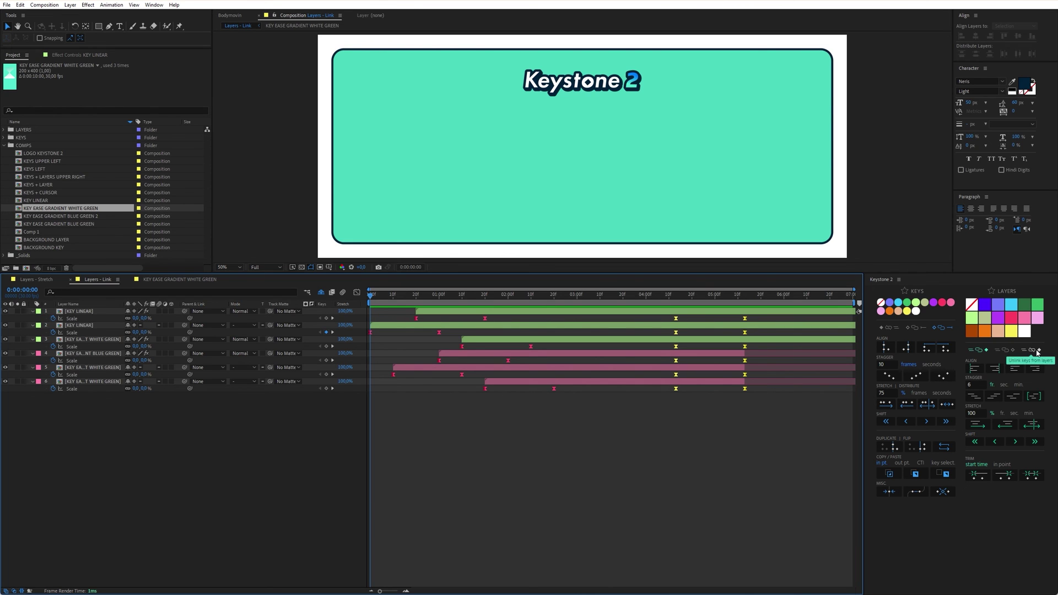
pyautogui.click(472, 339)
pyautogui.keyDown('shift'); pyautogui.click(475, 313); pyautogui.keyUp('shift')
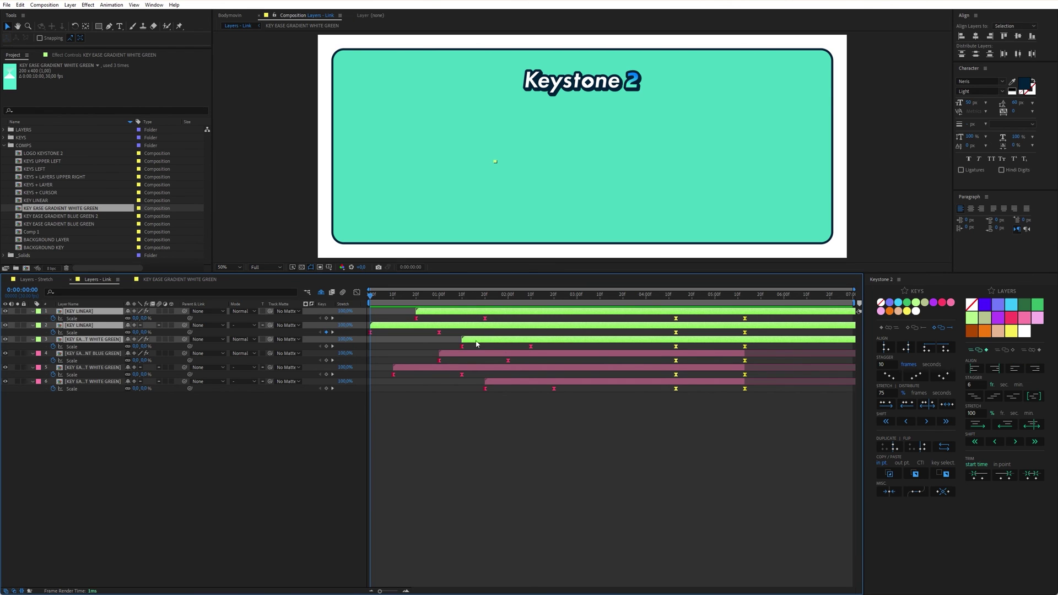
pyautogui.click(1031, 350)
pyautogui.click(974, 373)
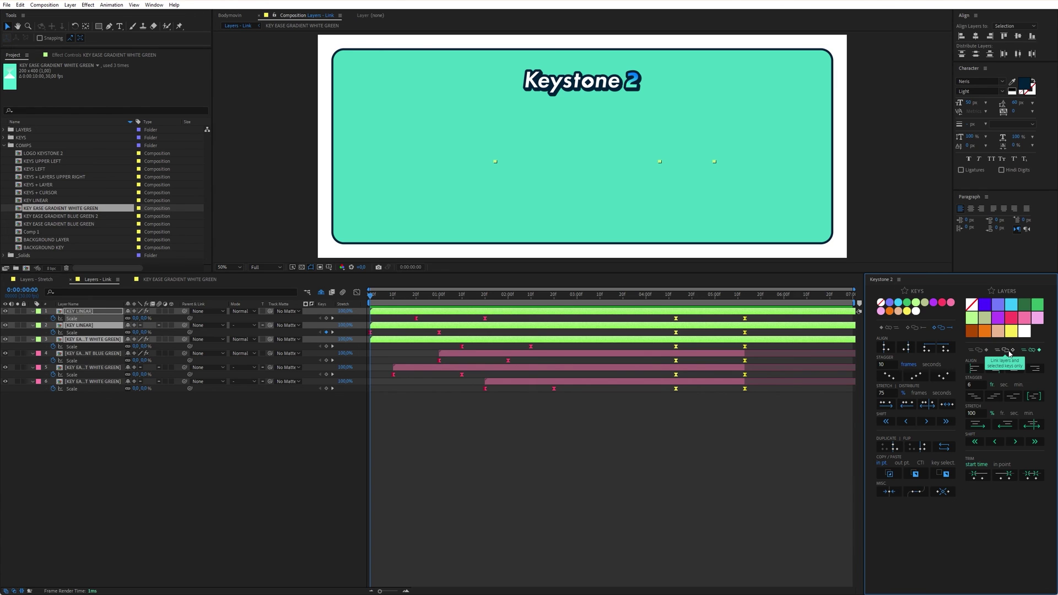
pyautogui.click(640, 430)
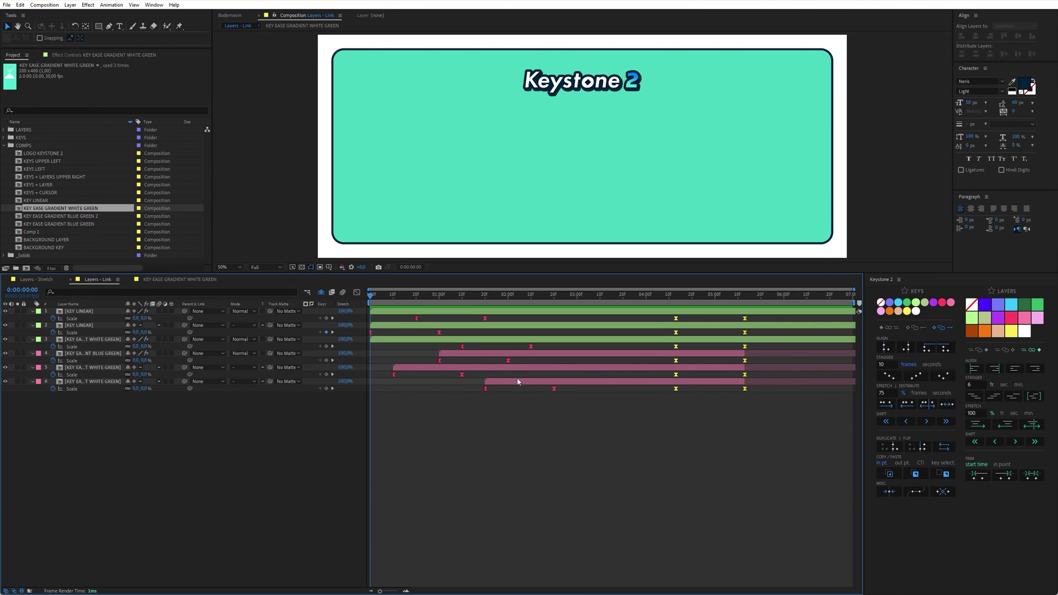
# Step: Select layers 4–6 together with their Scale keyframes
pyautogui.click(510, 354)
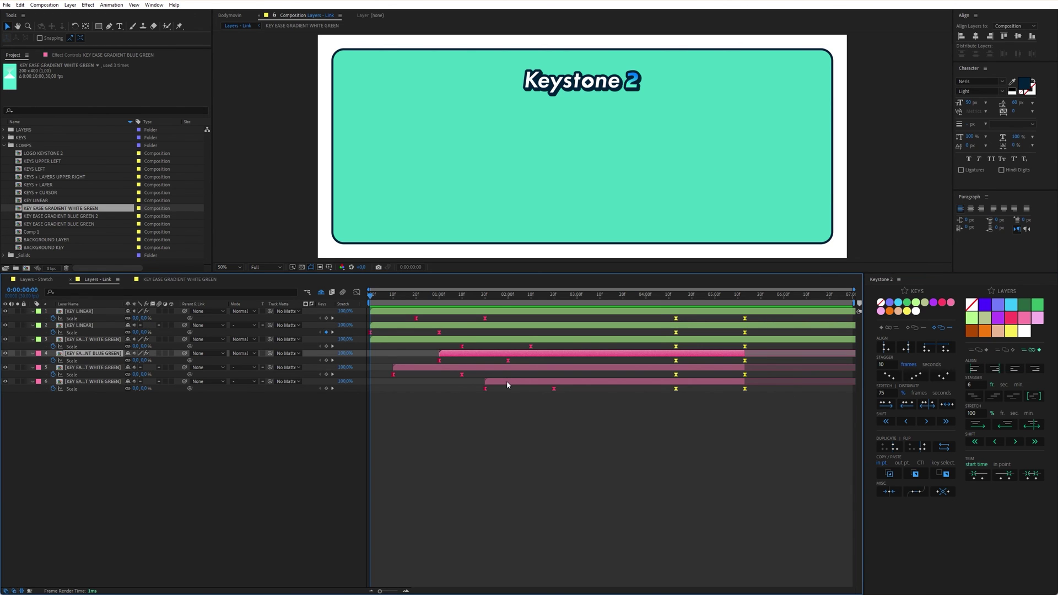
pyautogui.keyDown('shift'); pyautogui.click(507, 381); pyautogui.keyUp('shift')
pyautogui.moveTo(580, 407); pyautogui.dragTo(384, 354)
pyautogui.click(1007, 351)
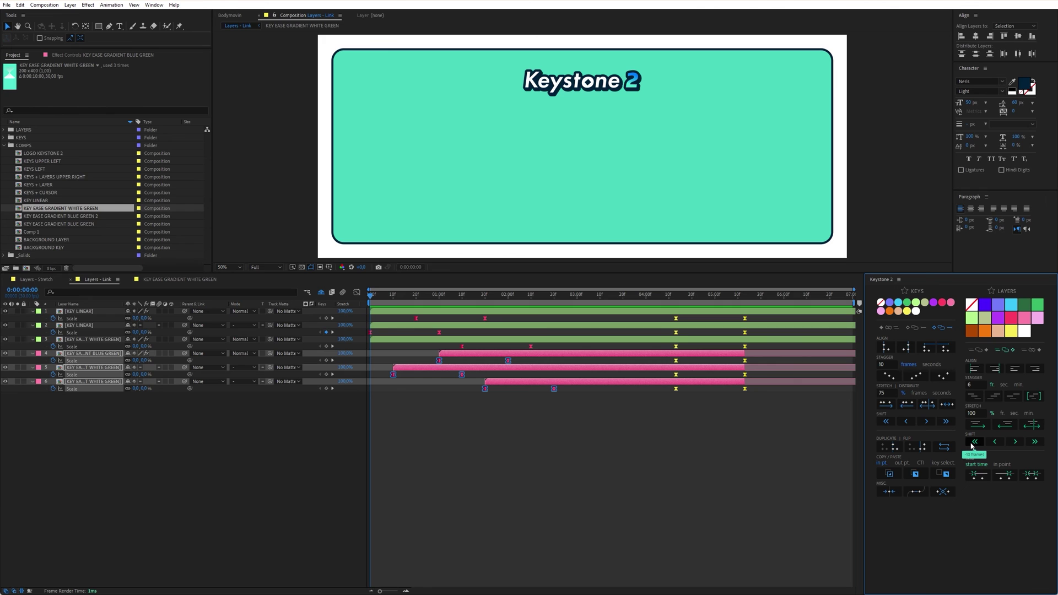
# Step: Shift layers 4–6 and their keys in 10-frame increments, ending later in time
pyautogui.click(973, 442)
pyautogui.click(1034, 442)
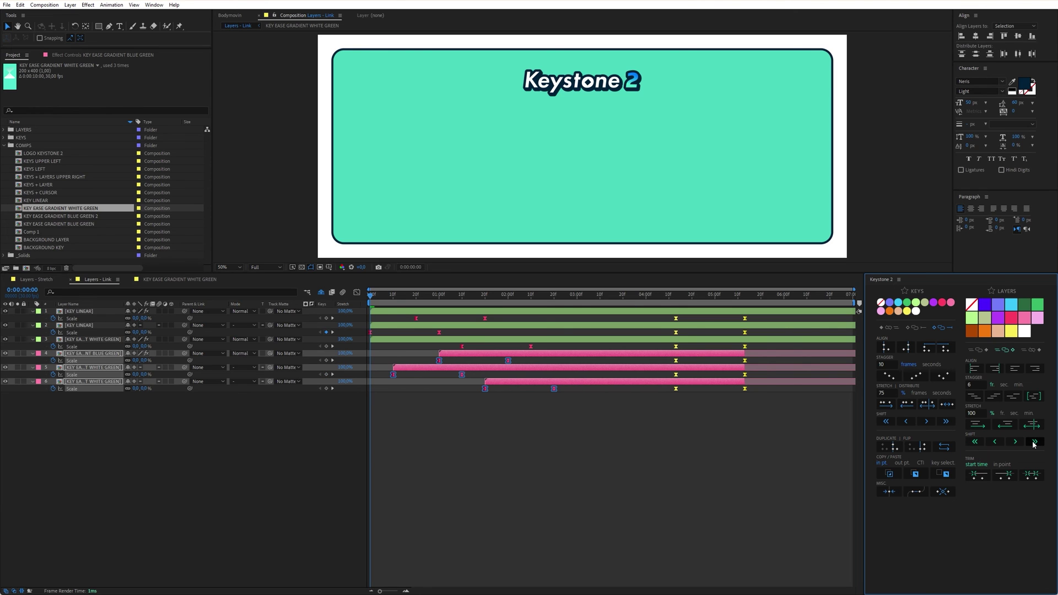
pyautogui.click(1034, 442)
pyautogui.click(1034, 443)
pyautogui.click(1033, 443)
pyautogui.click(974, 442)
pyautogui.click(974, 442)
pyautogui.click(975, 441)
pyautogui.click(974, 441)
pyautogui.click(1035, 442)
pyautogui.click(1036, 442)
pyautogui.click(1035, 442)
pyautogui.click(1036, 441)
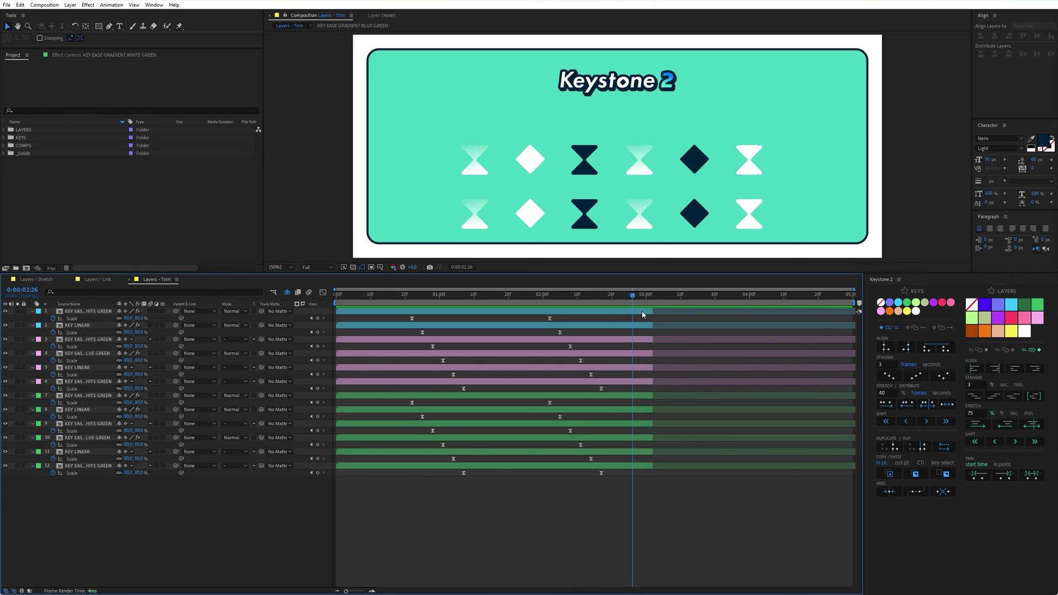
# Step: Trim layers 1 and 2 to their first and last keyframes
pyautogui.hotkey('ctrl', 'Down')
pyautogui.hotkey('ctrl', 'shift', 'Down')
pyautogui.click(1031, 474)
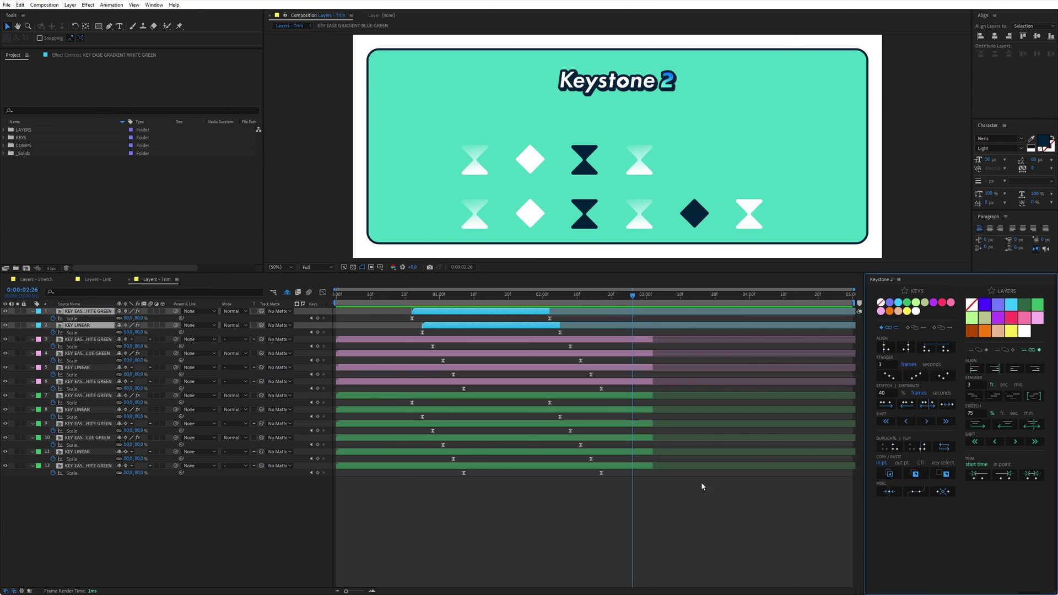
# Step: Trim the in points of pink layers 3–6 to their first keyframes
pyautogui.click(596, 339)
pyautogui.keyDown('shift'); pyautogui.click(615, 383); pyautogui.keyUp('shift')
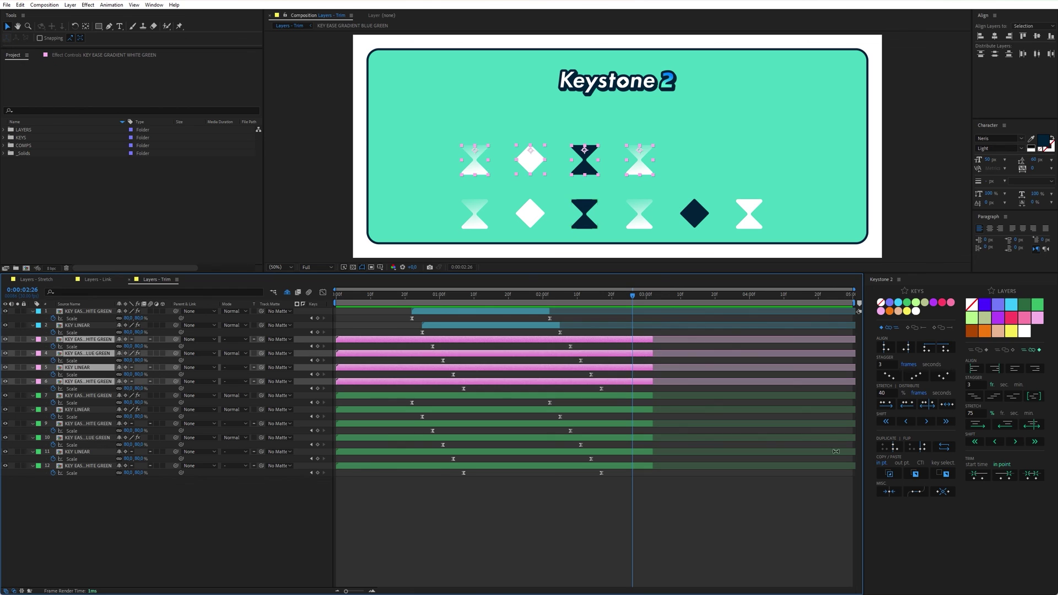
pyautogui.click(979, 474)
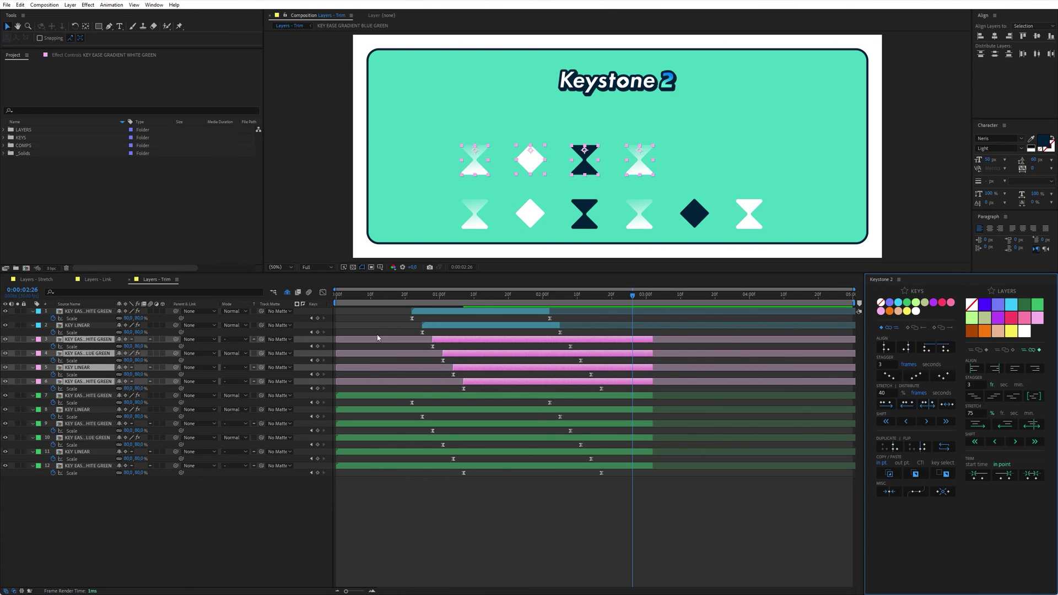
# Step: Trim green layers 7–12 to their first keyframes using the start-time option
pyautogui.click(523, 396)
pyautogui.keyDown('shift'); pyautogui.click(599, 466); pyautogui.keyUp('shift')
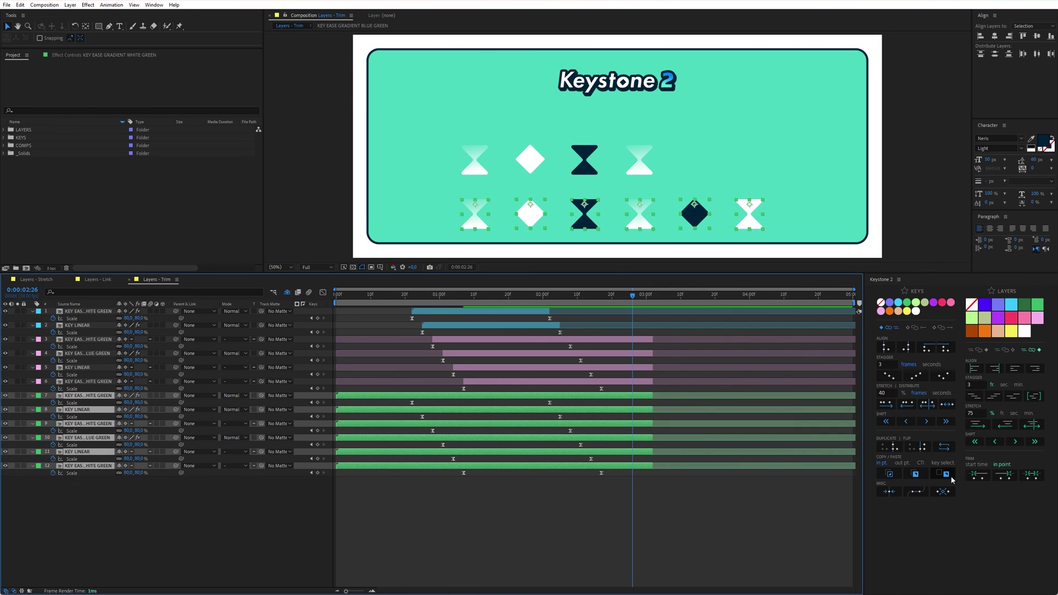
pyautogui.click(976, 464)
pyautogui.click(981, 479)
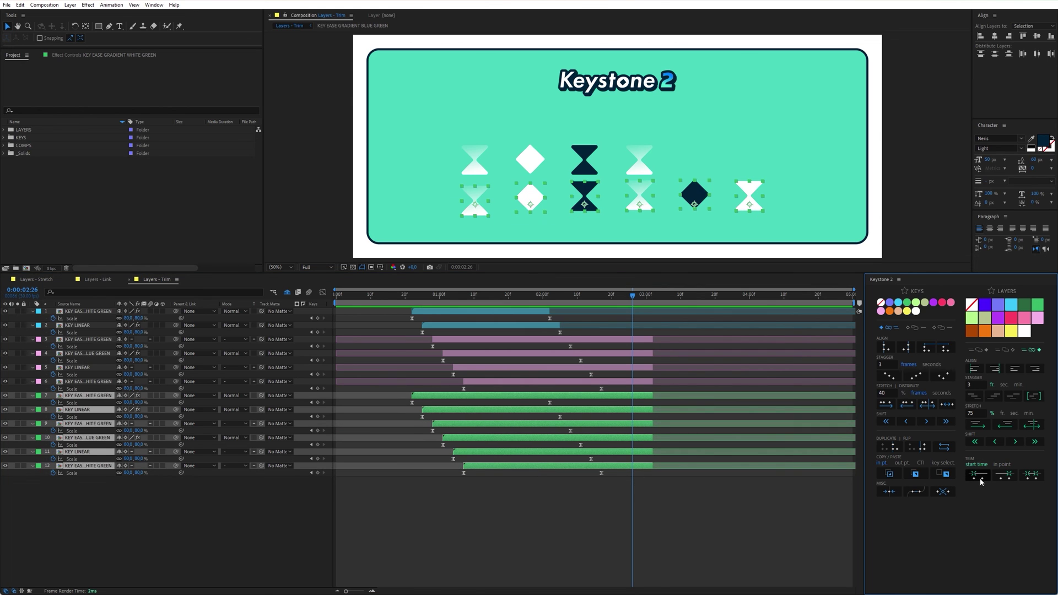